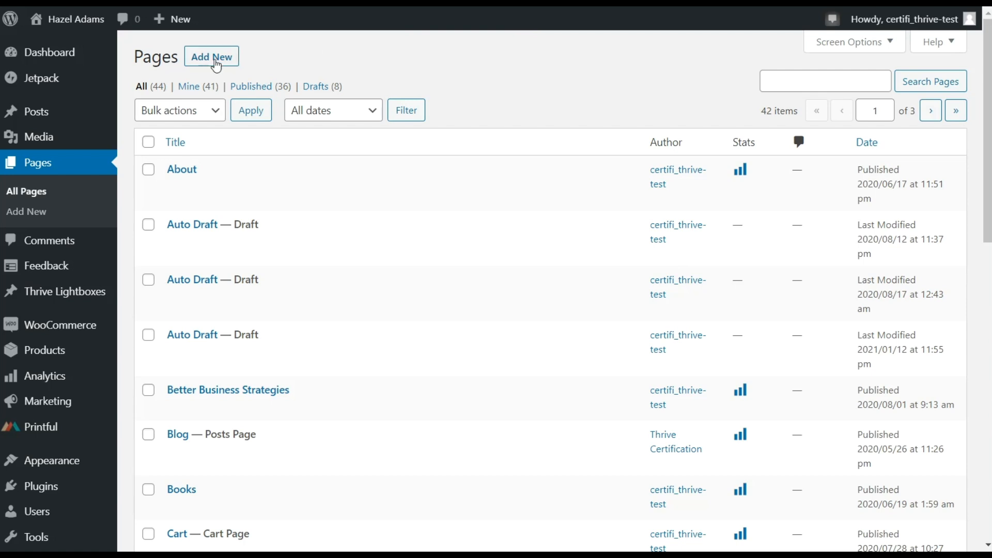
- Create a new page titled "Training Video Funnel - Sales 2" and publish it
click(216, 65)
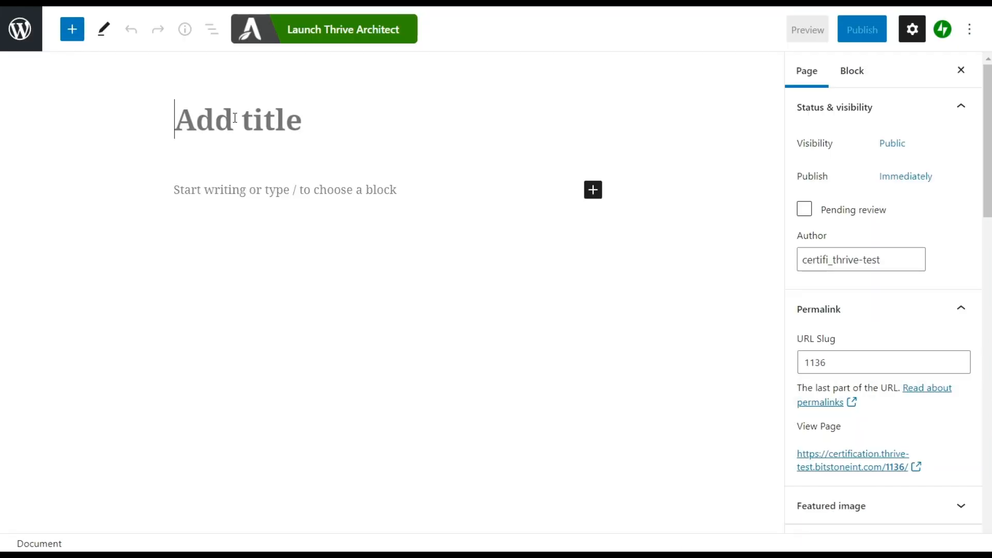
text(Training Video Funnel - Sales 2)
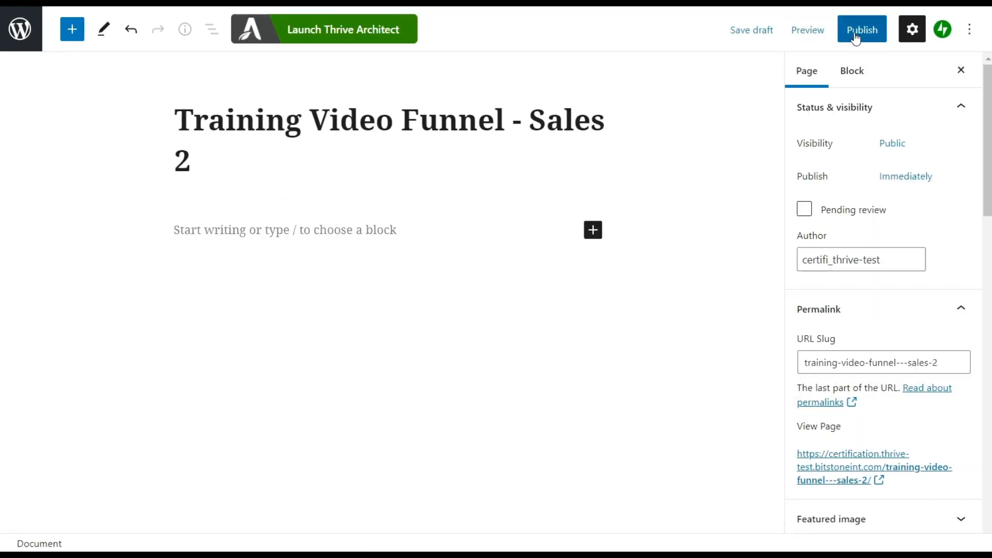
click(858, 31)
click(854, 31)
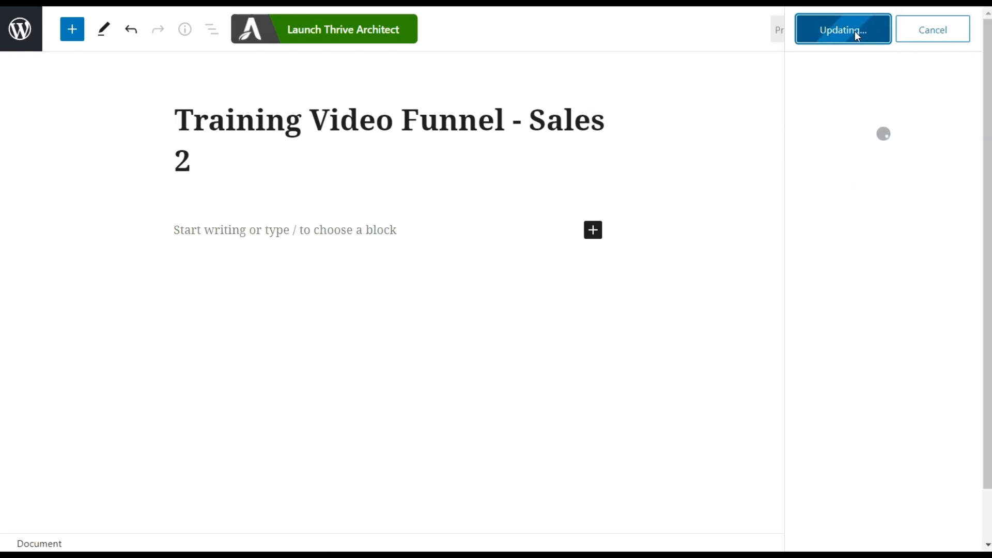
- Open the page in Thrive Architect as a pre-built landing page and apply the Chic Smart Homepage template
click(308, 26)
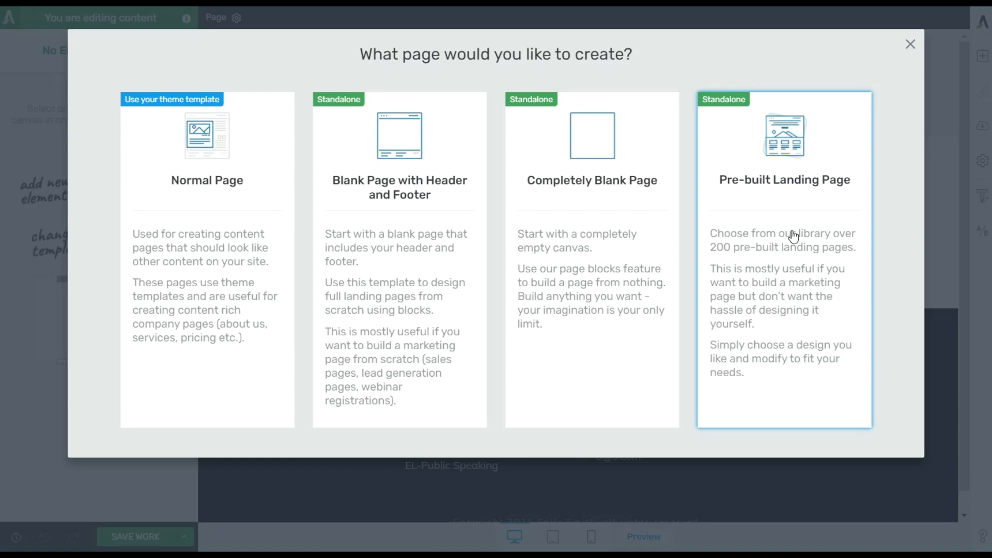
click(793, 236)
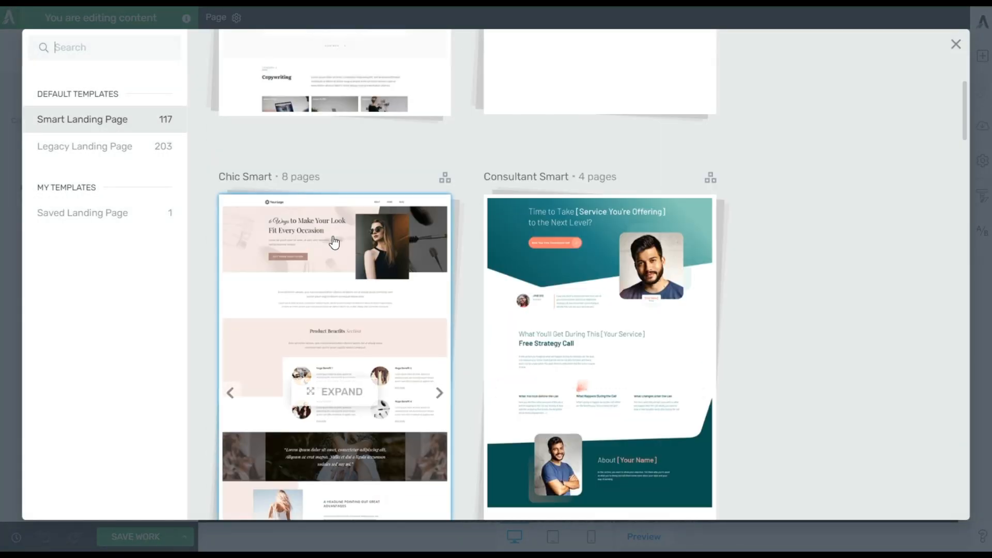
click(333, 243)
scroll(845, 223, down, 2)
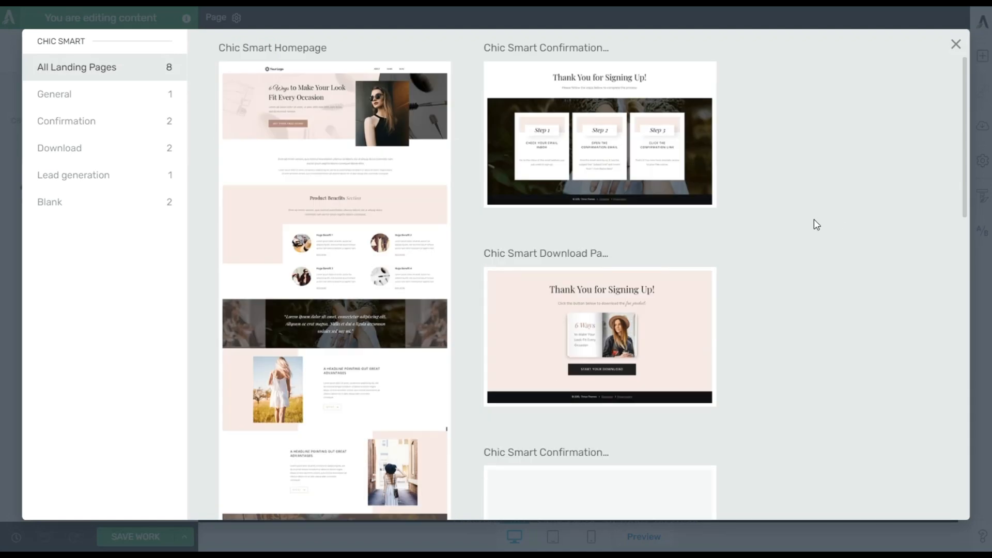
scroll(814, 225, down, 12)
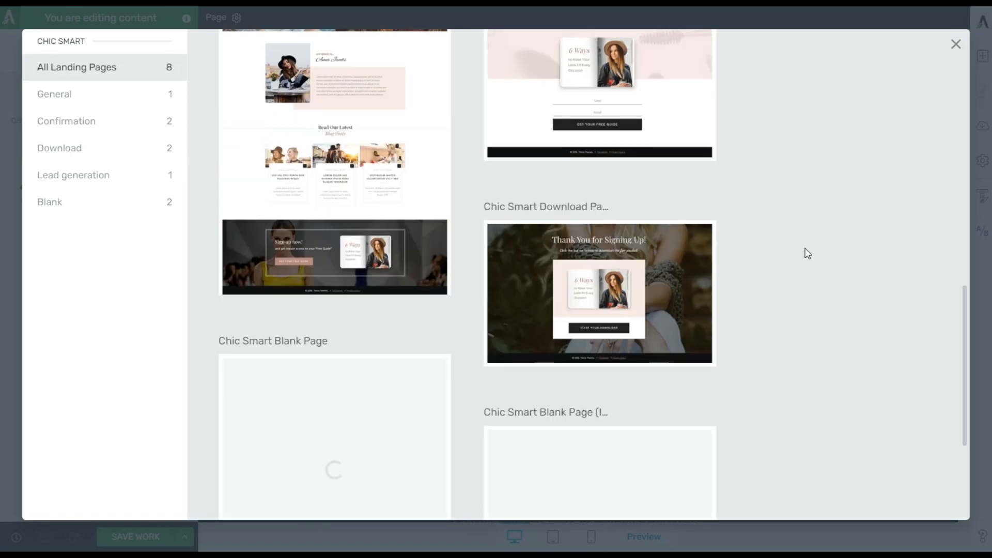
scroll(808, 253, down, 3)
scroll(807, 253, up, 6)
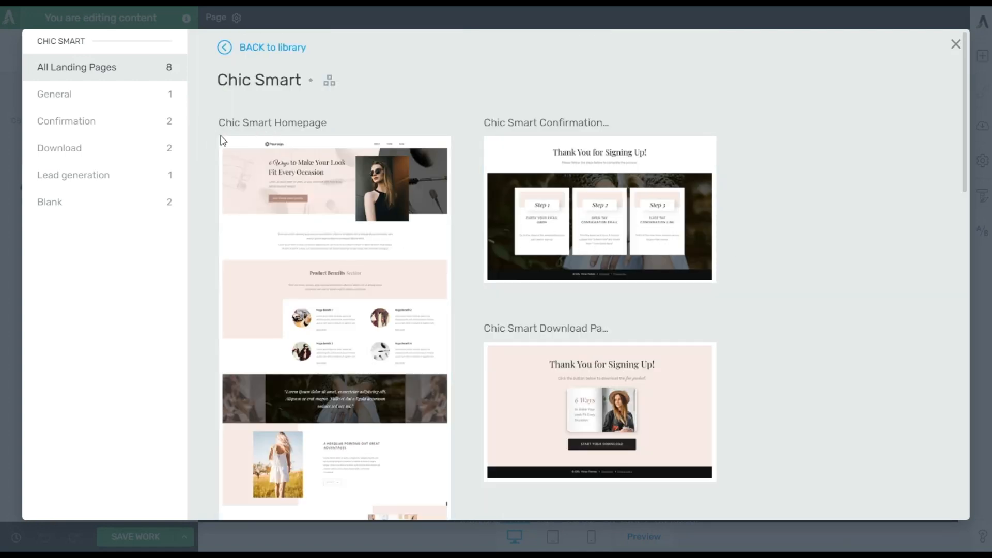
click(290, 212)
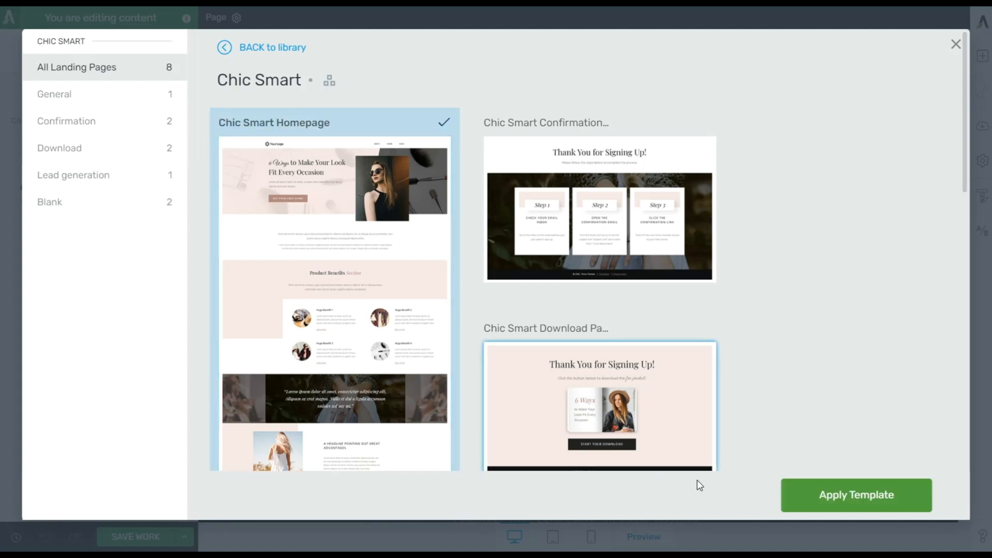
click(811, 494)
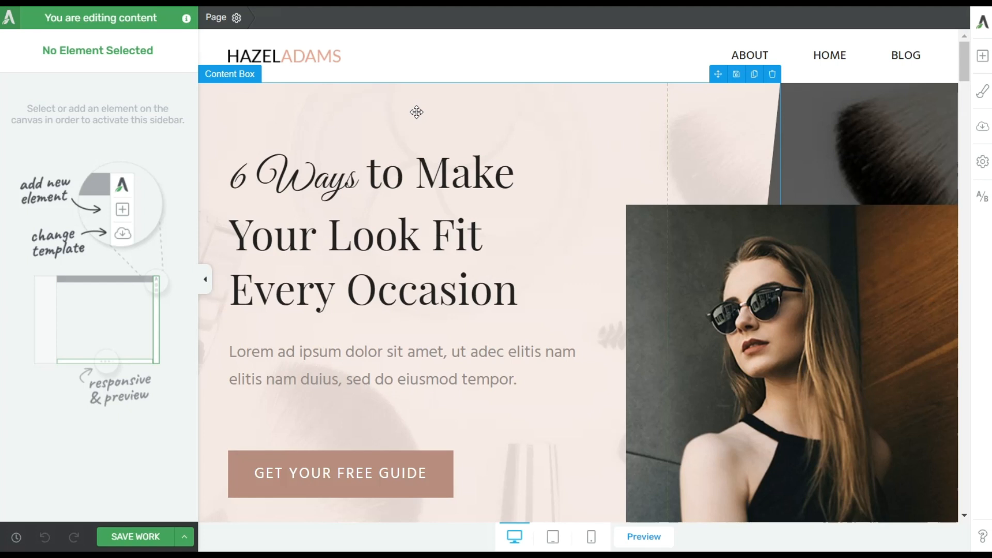
- Delete the header background section holding the logo and the About, Home and Blog menu
click(500, 69)
click(955, 48)
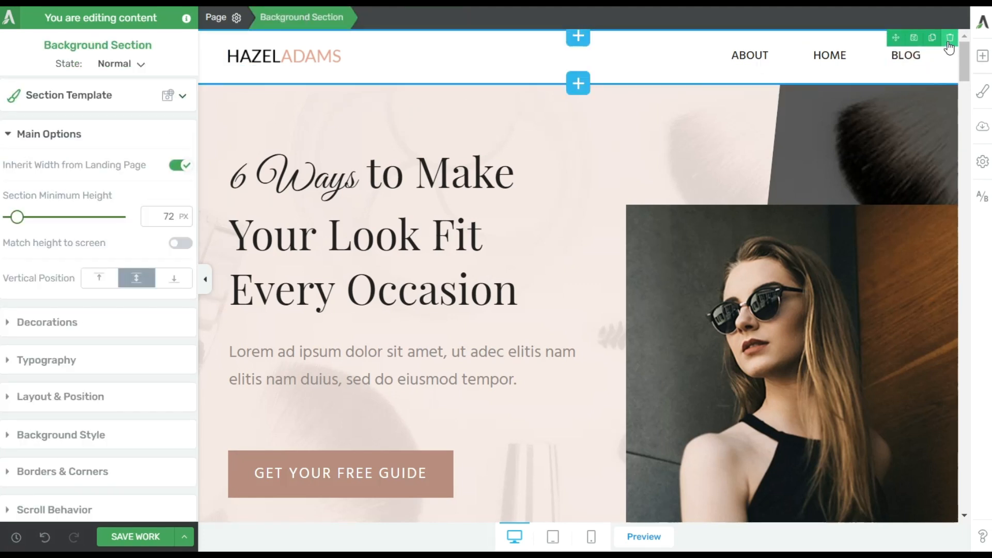
click(949, 41)
- Delete the about, blog post list and sign-up sections in the lower part of the landing page
drag(956, 58, 940, 358)
click(954, 87)
click(948, 69)
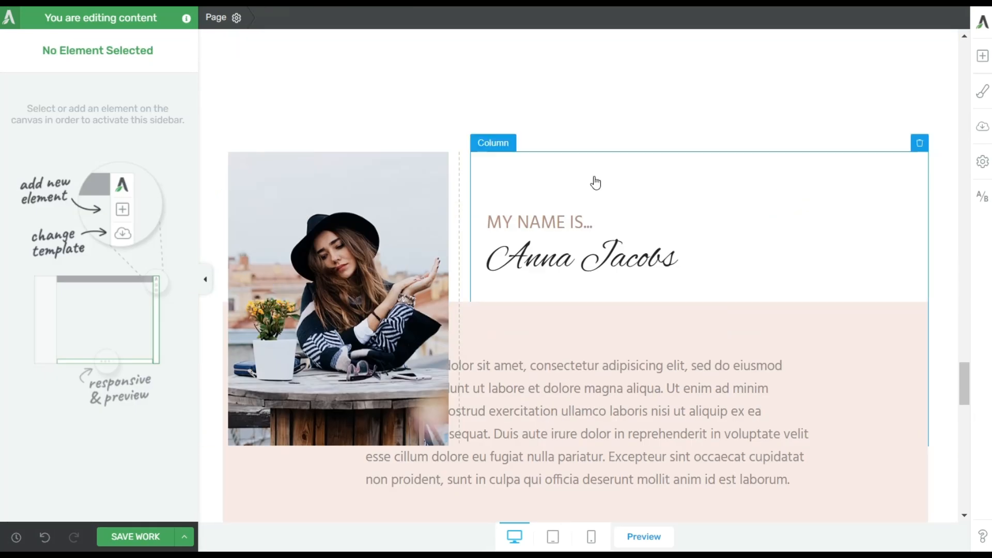
click(954, 87)
click(948, 69)
click(858, 124)
click(949, 105)
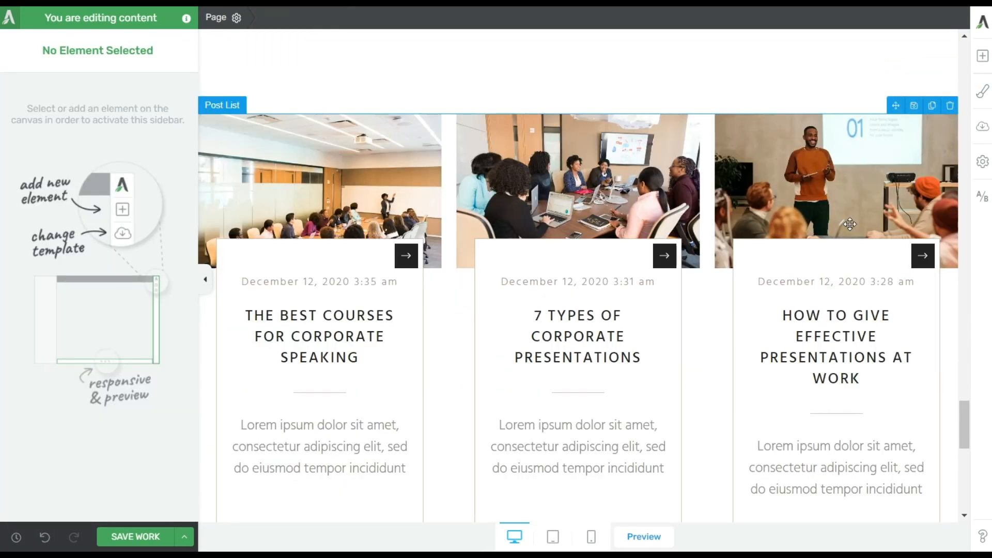
click(950, 106)
click(949, 68)
scroll(797, 353, down, 5)
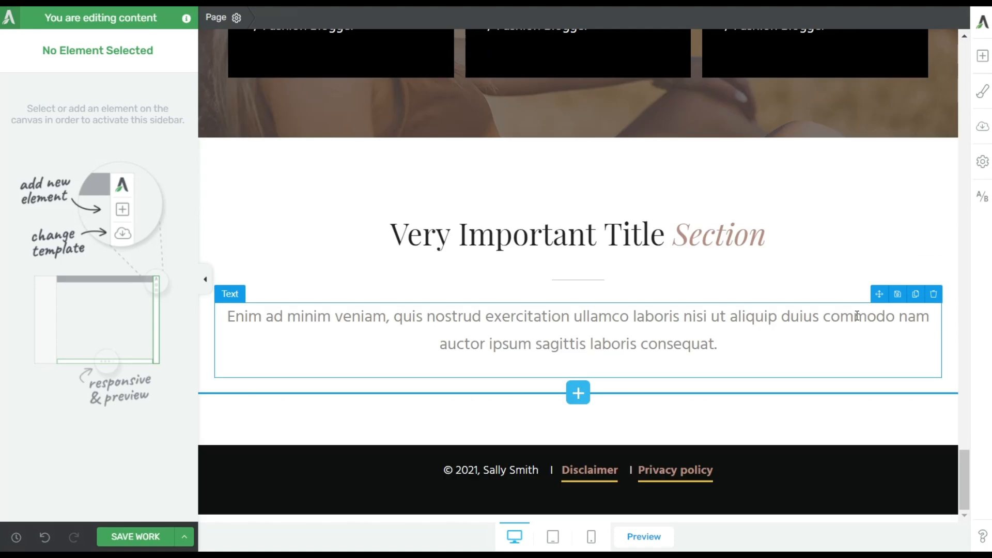
- Insert a Chic Smart pricing table block with three plans and move it above the footer
drag(963, 482, 971, 75)
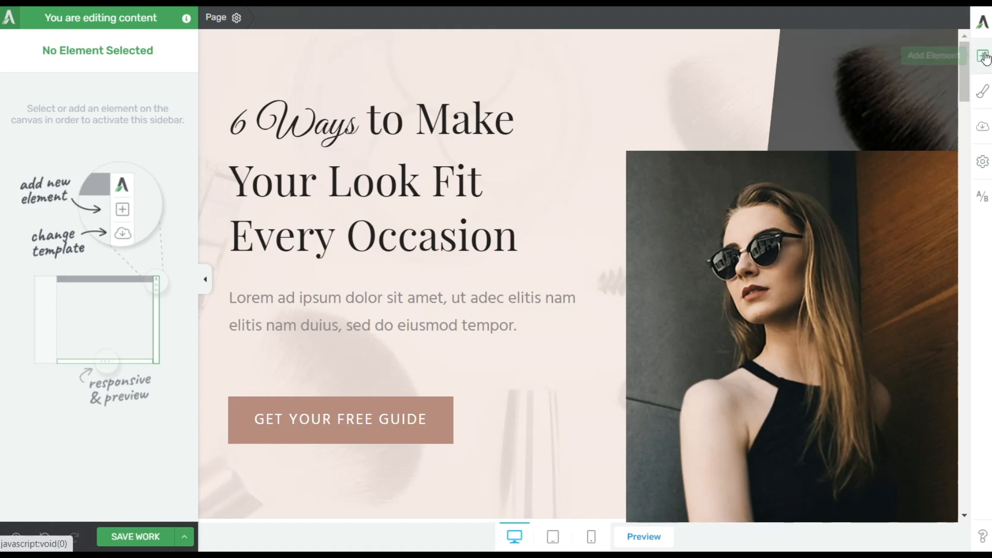
click(983, 58)
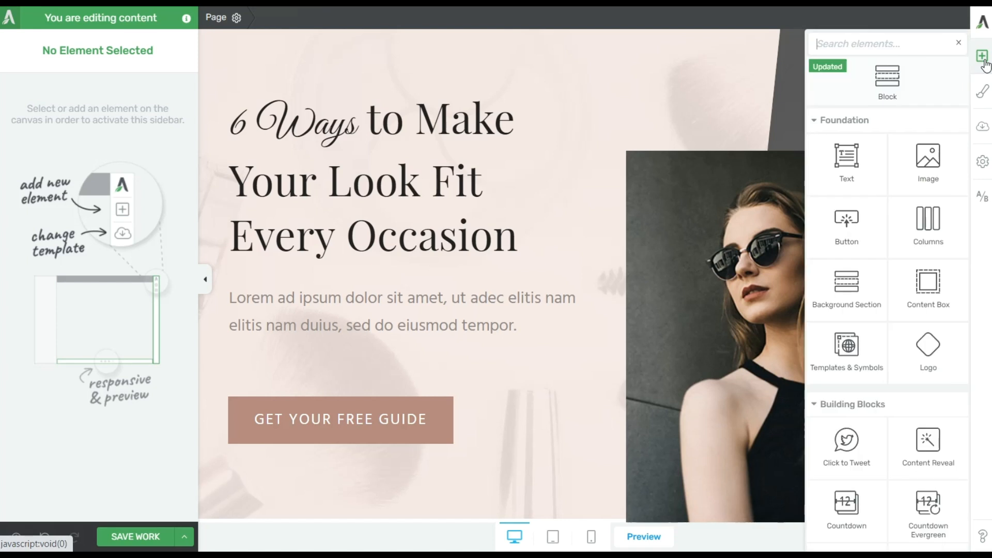
click(890, 79)
scroll(122, 299, down, 4)
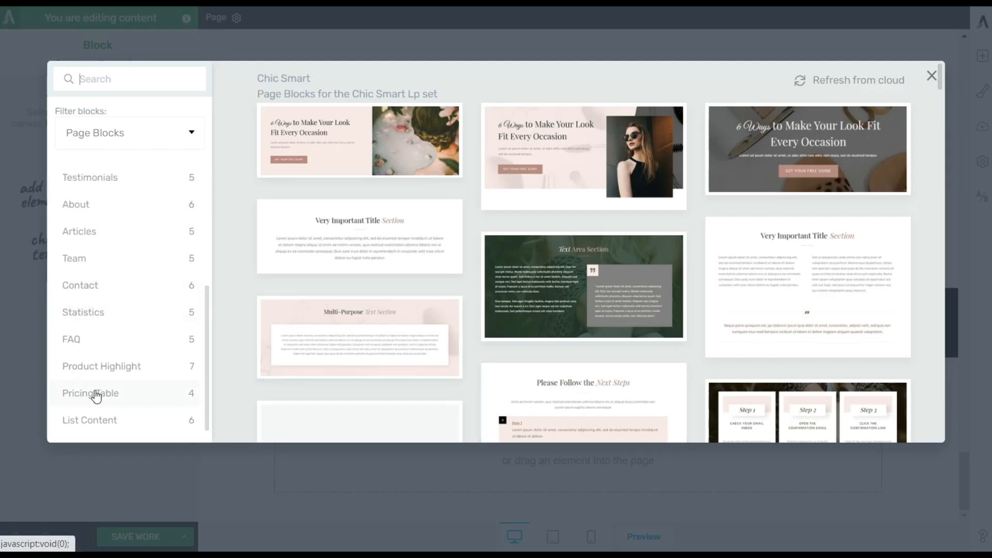
click(95, 393)
click(639, 264)
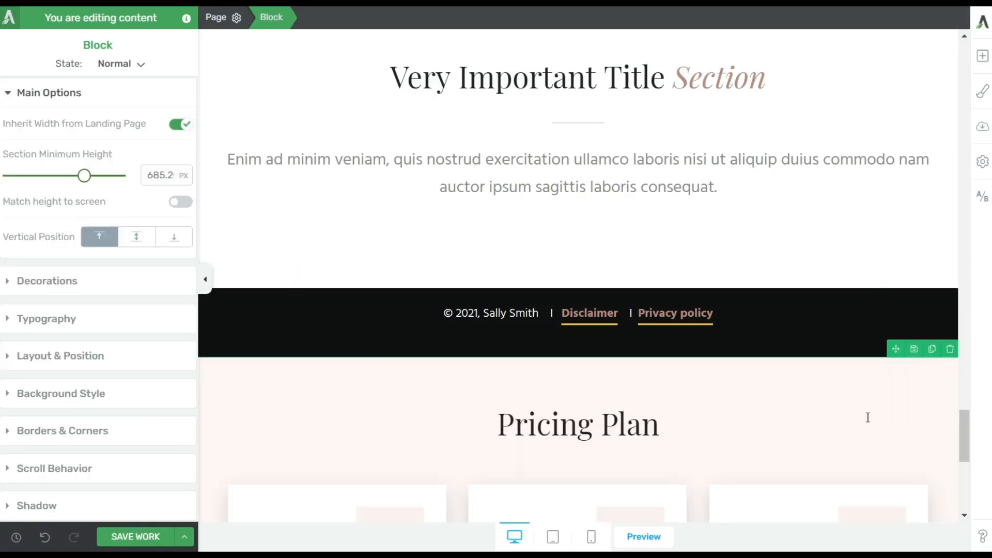
drag(893, 348, 876, 341)
- Insert the Chic Smart single-testimonial block with a round portrait between the "Very Important Title Section" and the Pricing Plan block
scroll(873, 348, up, 17)
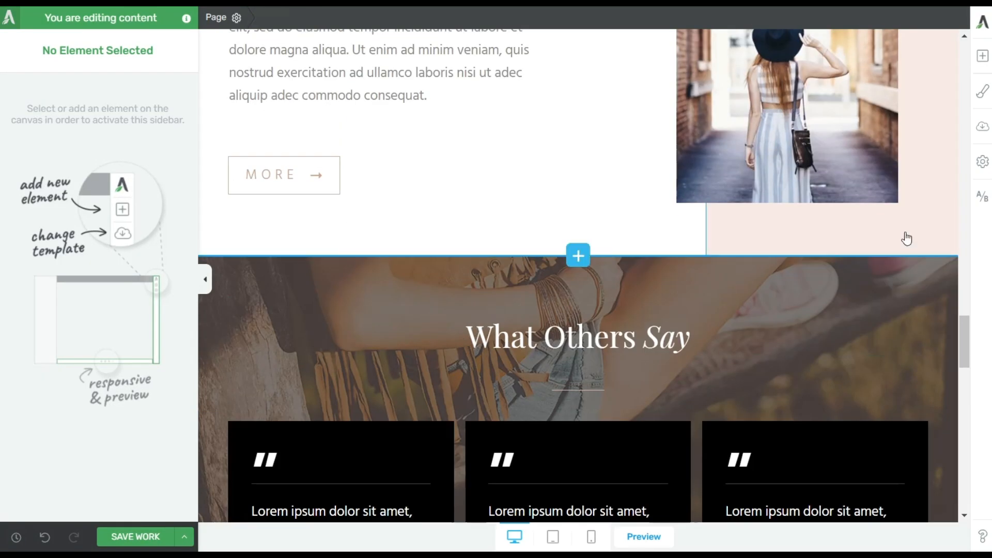
scroll(858, 344, down, 14)
click(983, 56)
drag(886, 78, 589, 405)
click(107, 177)
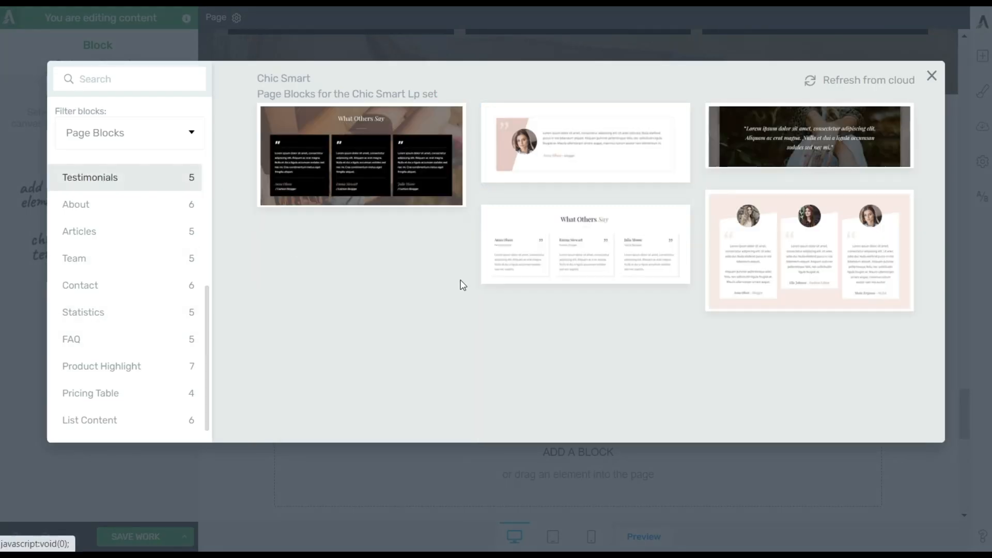
click(590, 159)
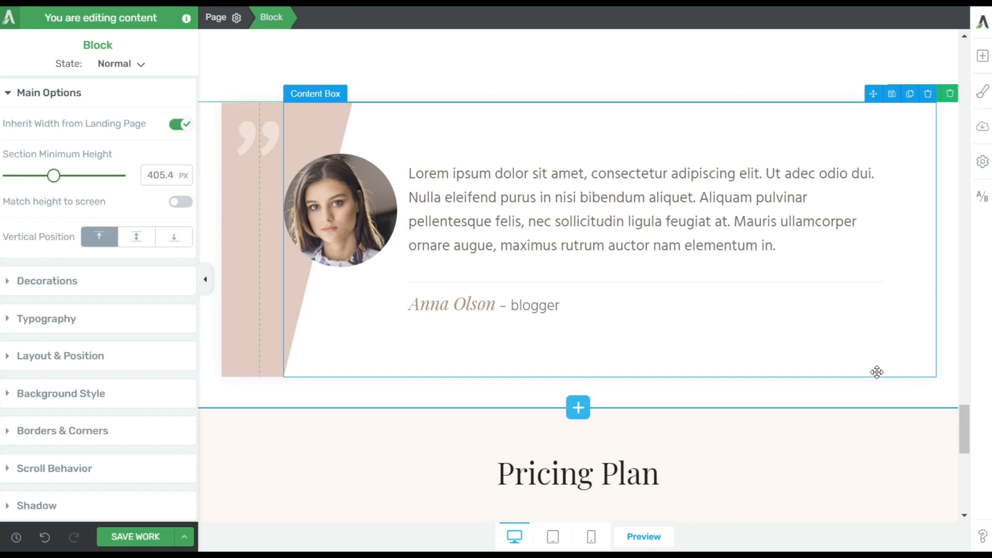
drag(964, 436, 968, 423)
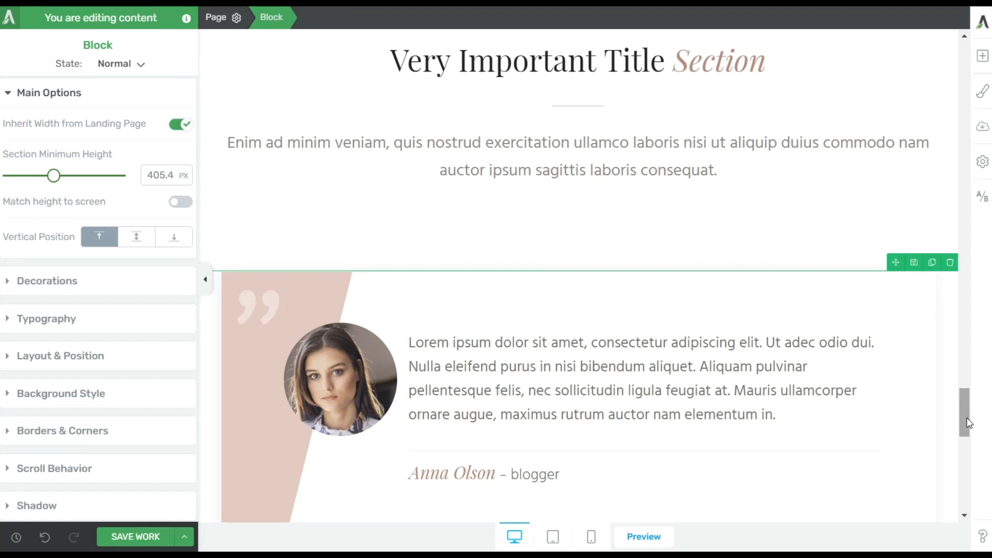
- Open the landing page typography settings and look through the sample styles for all elements
click(217, 18)
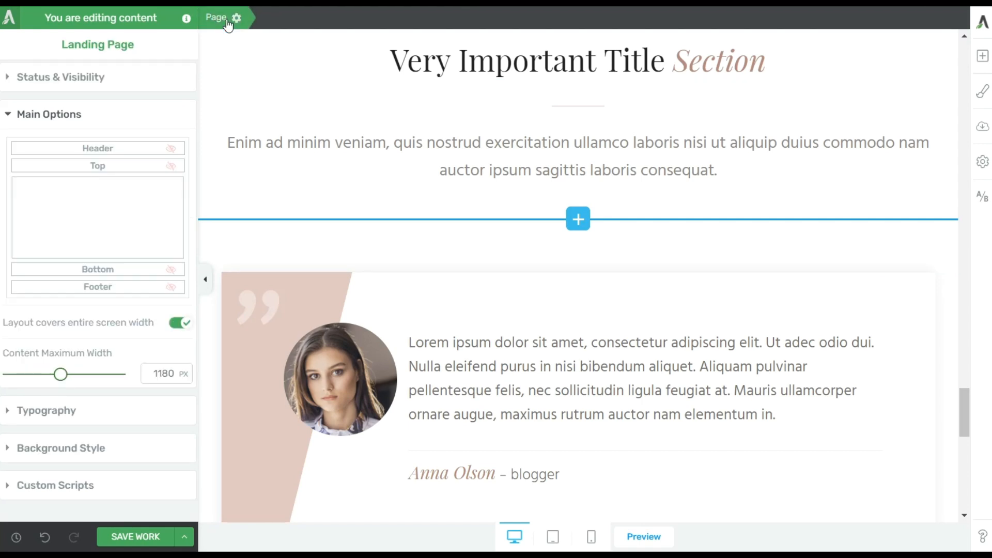
click(54, 412)
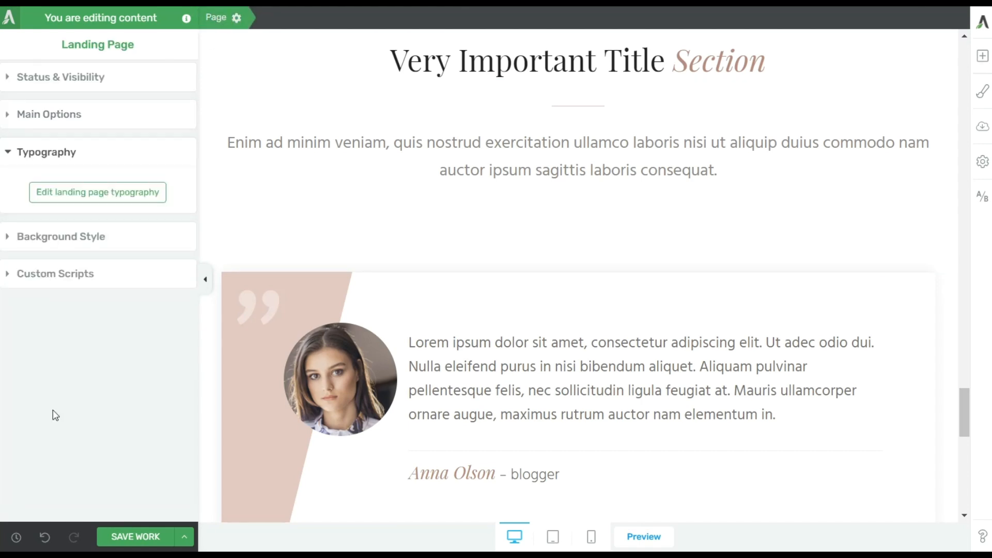
click(64, 196)
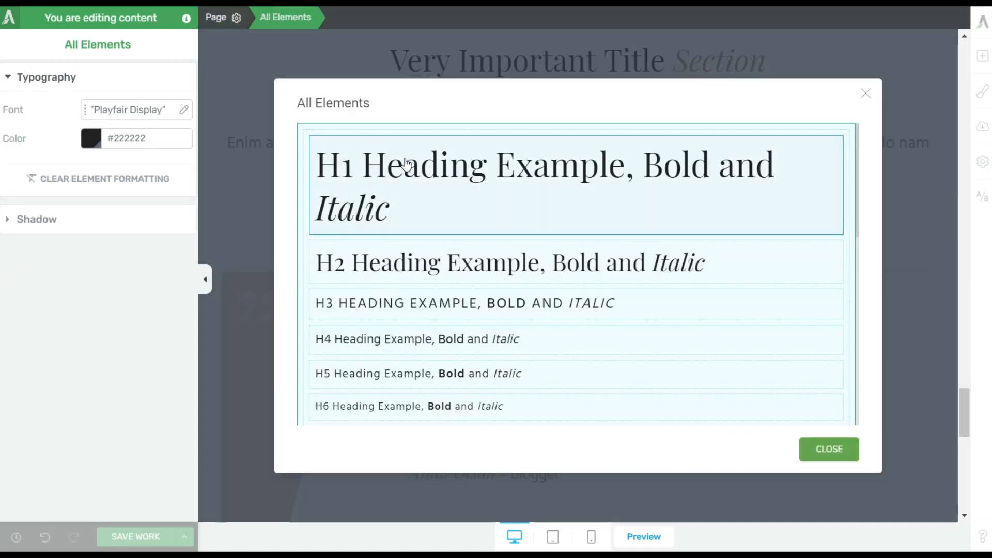
scroll(440, 196, down, 10)
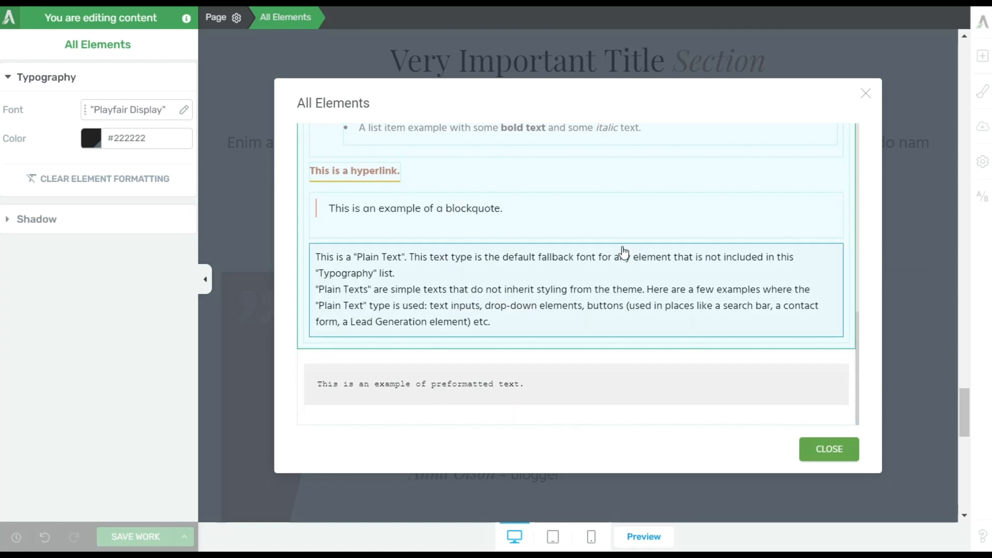
scroll(623, 251, up, 10)
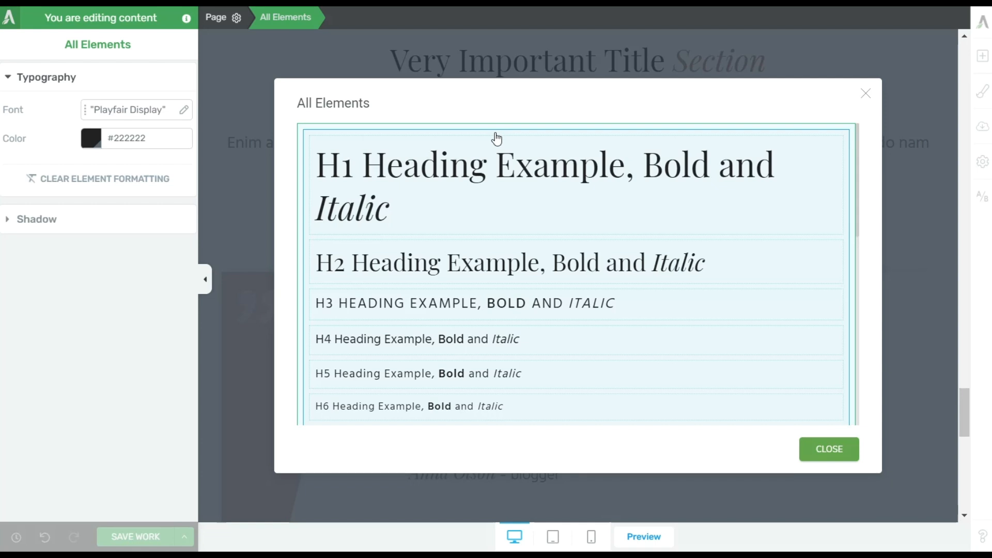
- Examine the shared typography options for the All Headings group and the All Texts group
click(497, 138)
scroll(467, 228, down, 2)
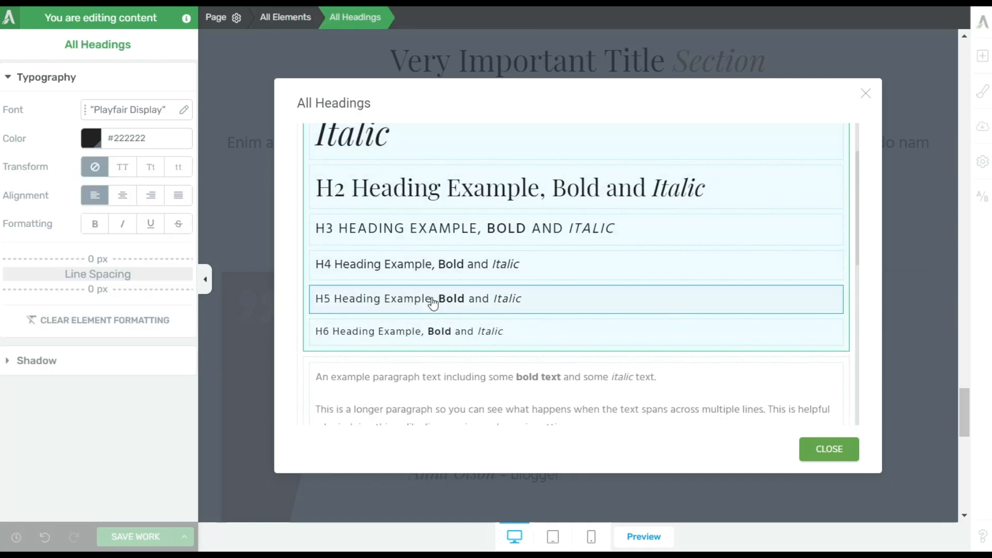
scroll(431, 304, down, 6)
scroll(432, 303, up, 2)
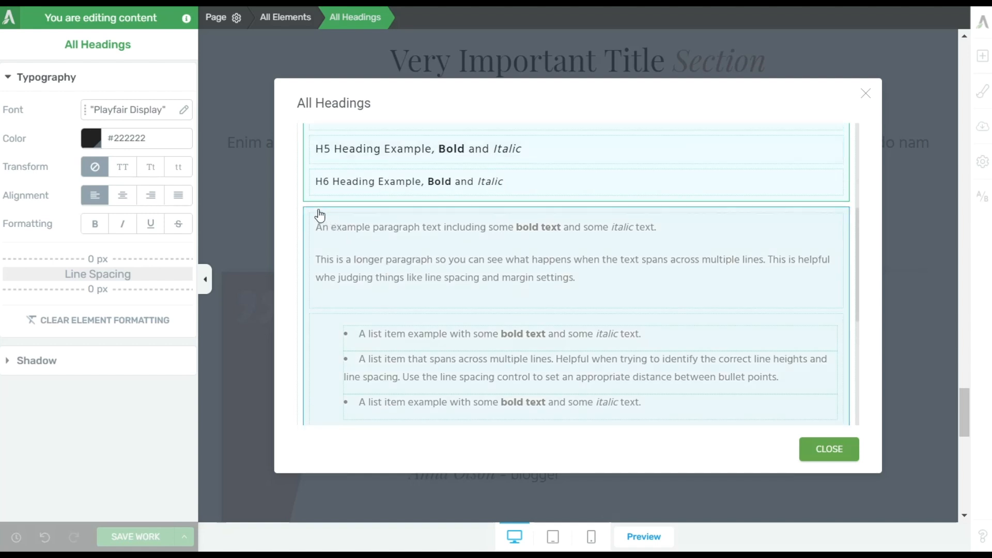
click(319, 215)
scroll(538, 277, down, 5)
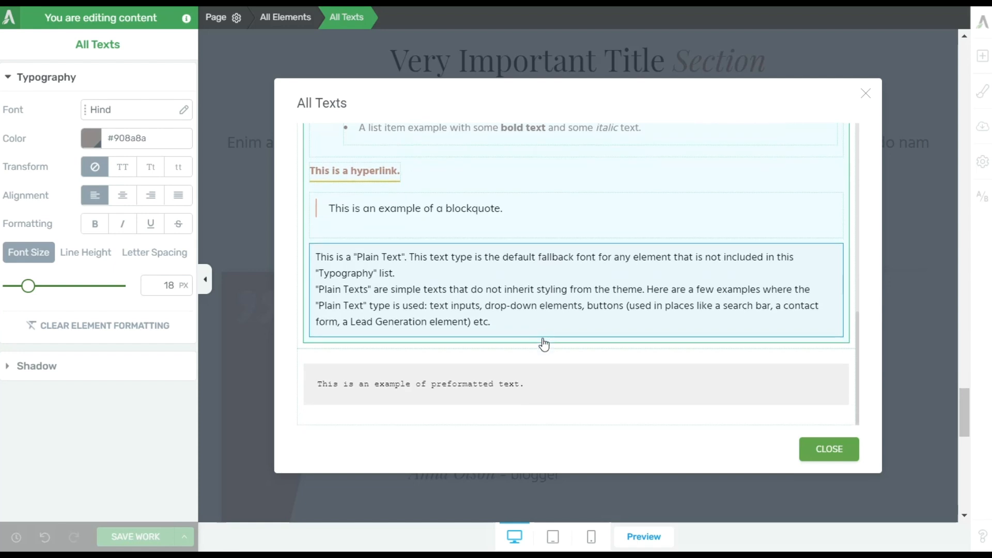
scroll(514, 284, up, 6)
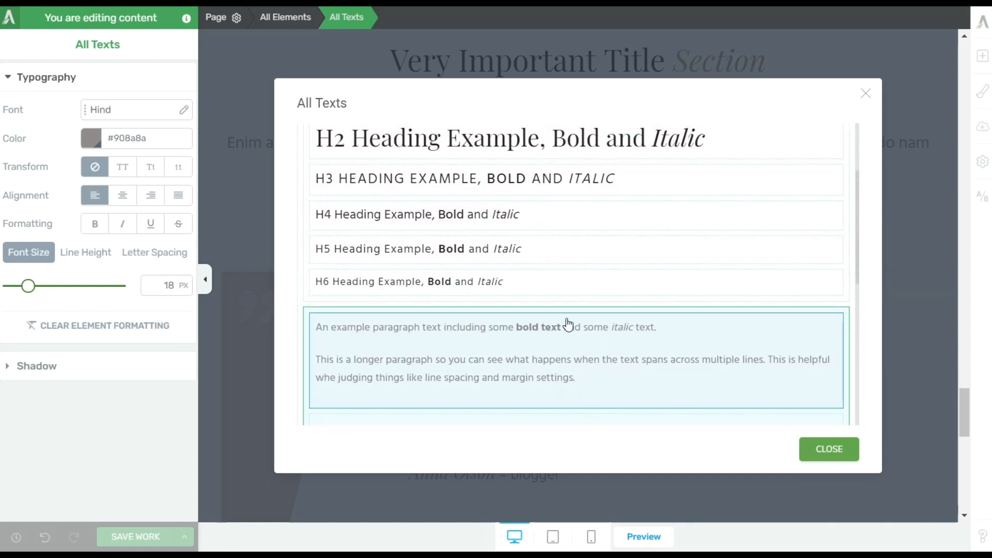
- Check the individual typography settings of Headings 2 to 5 and close the typography editor
click(706, 139)
click(702, 179)
click(690, 215)
click(685, 260)
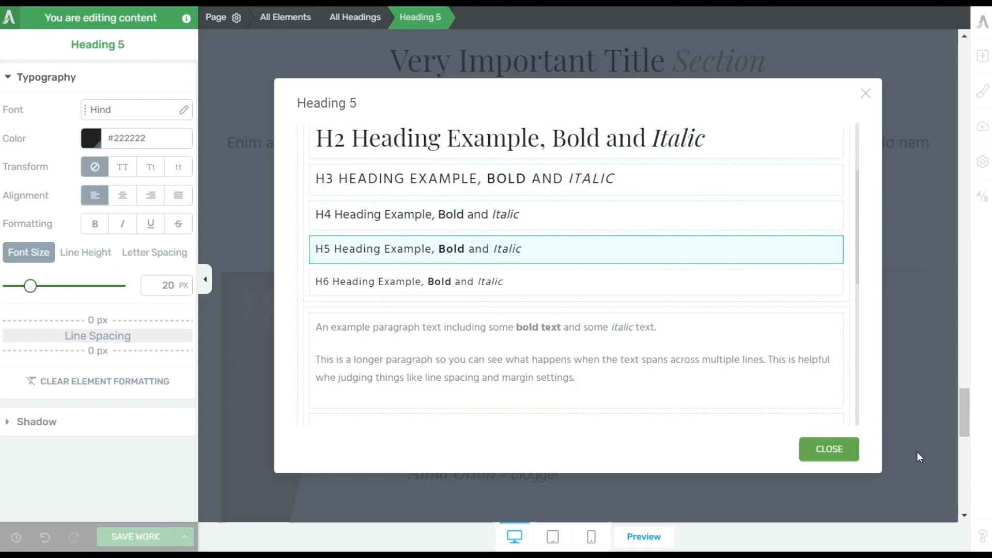
click(840, 450)
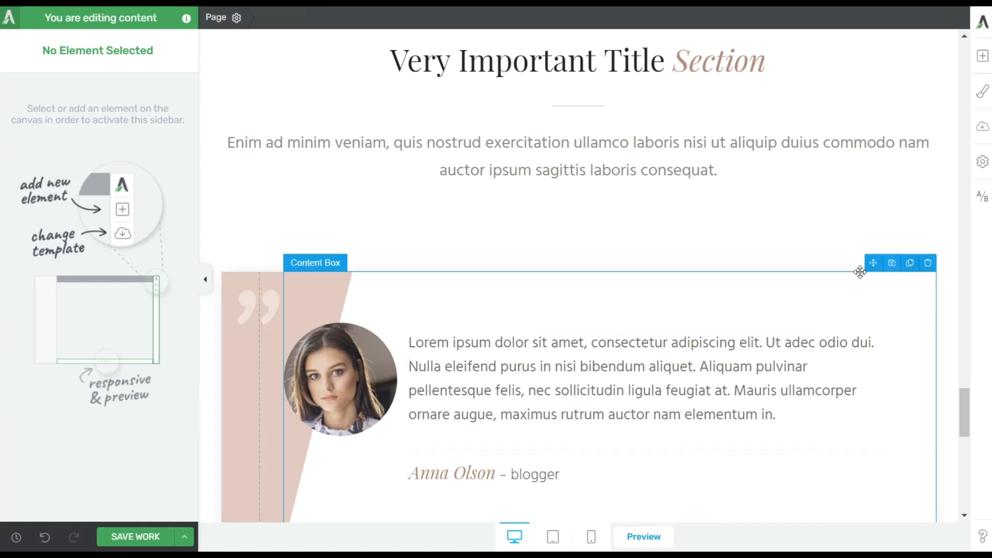
- Review the master and other template colors in the Style Editor and close it
click(983, 98)
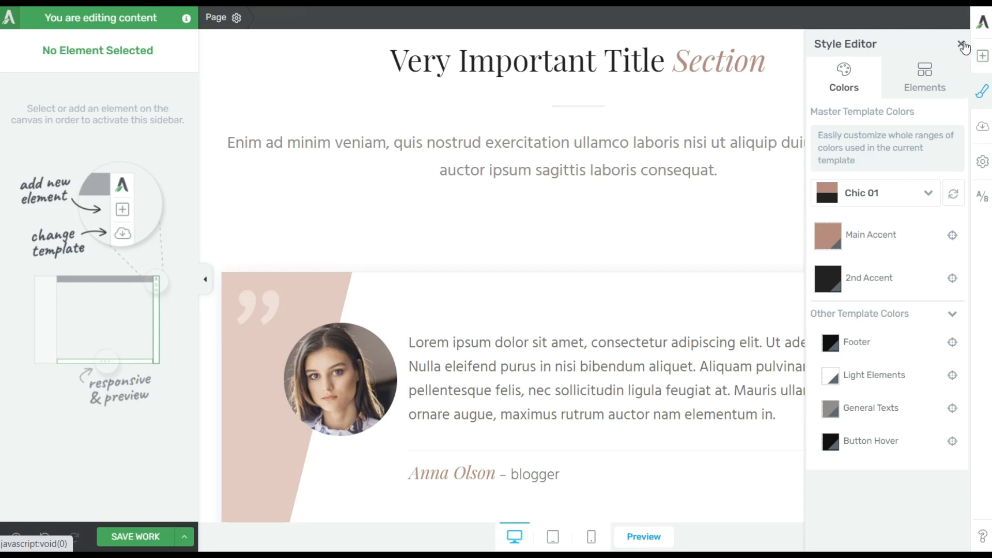
click(962, 45)
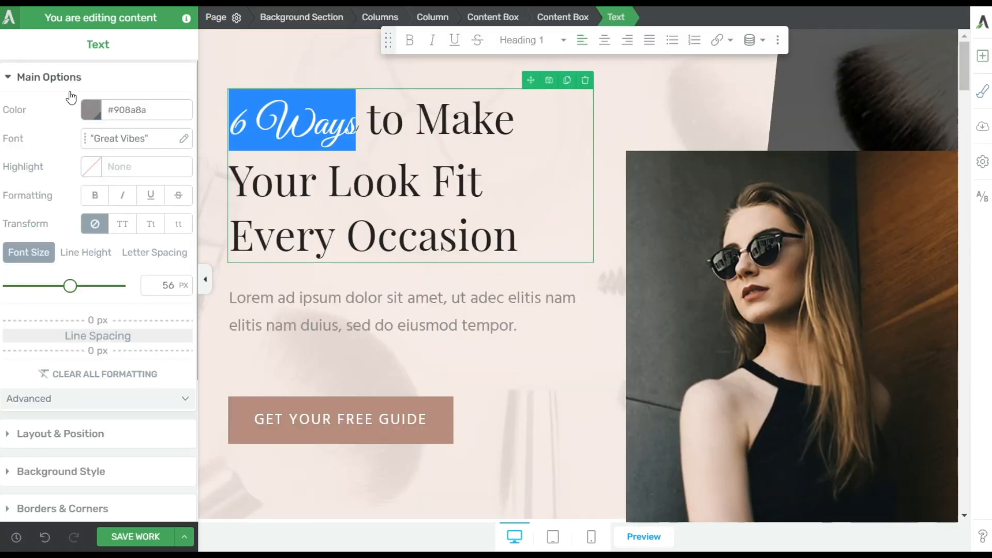
drag(405, 123, 221, 92)
text(Finally,)
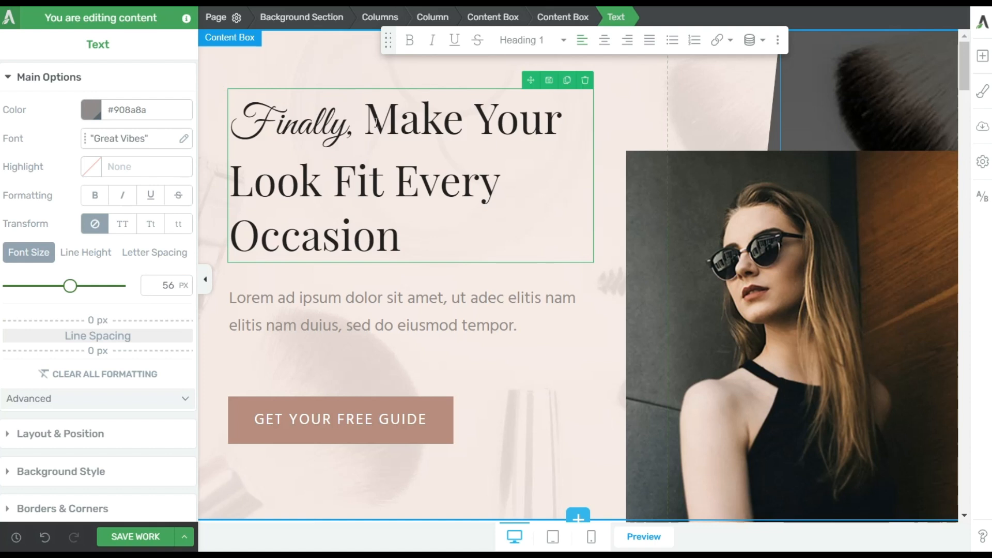
drag(364, 123, 479, 264)
text(a Lis)
click(45, 538)
click(45, 537)
- Replace the hero headline with "Finally, a List Building Strategy that Actually Works!" and reduce its font size
drag(415, 123, 579, 218)
key(BackSpace)
text(Finally, a List Building Strategy that Actually Wor)
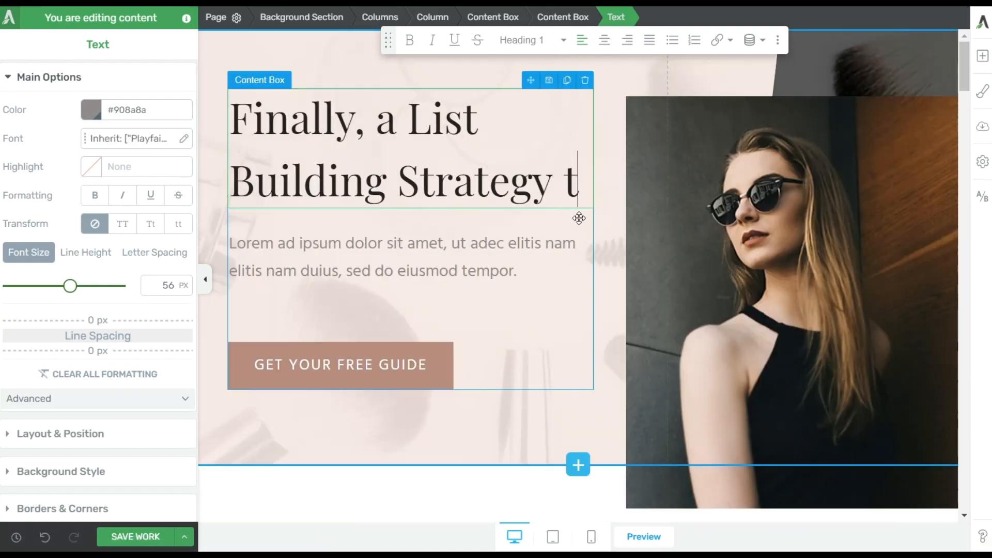
text(ks!)
key(ctrl+a)
drag(70, 286, 55, 286)
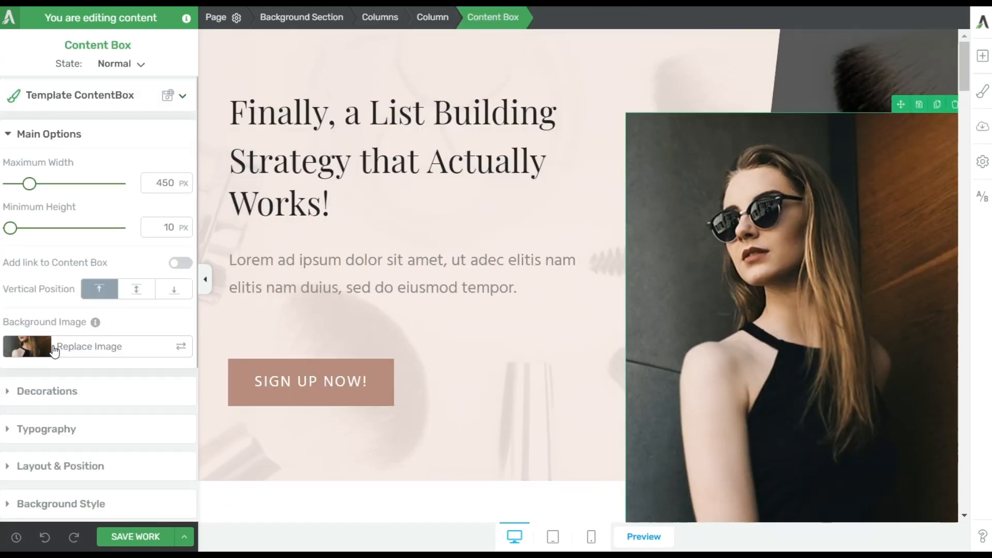
- Replace the background image of the hero's portrait content box with a photo from the media library
click(69, 352)
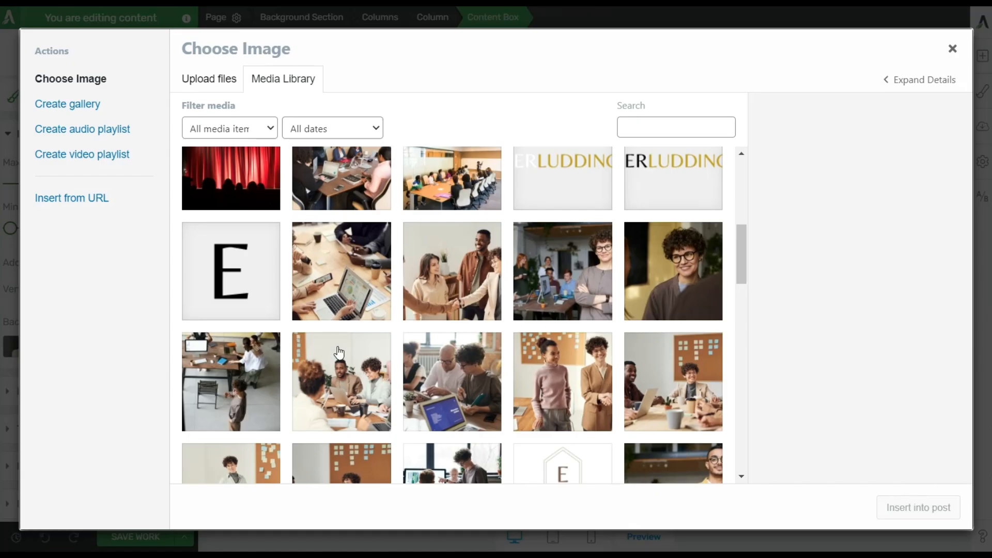
click(589, 434)
click(886, 505)
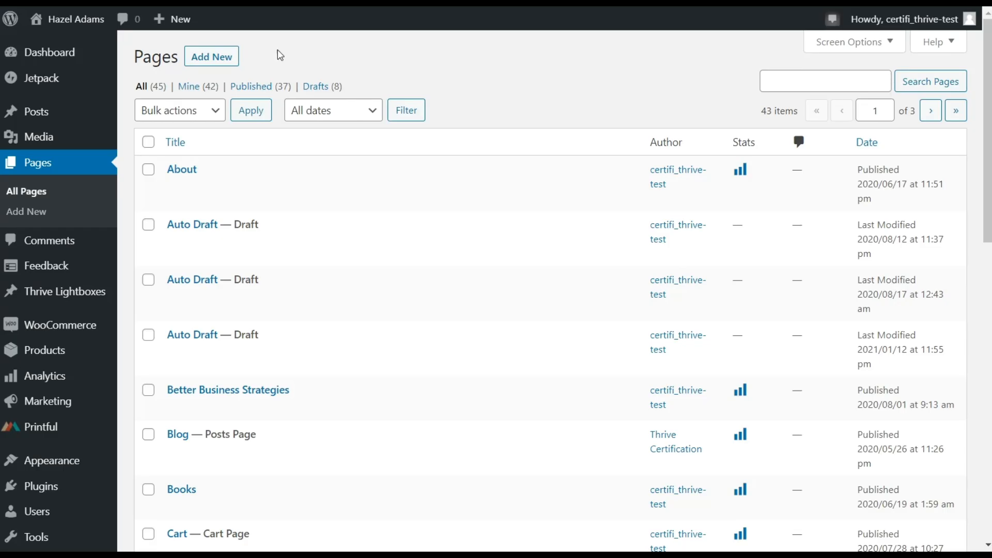
- Add a new WordPress page titled "Training Video Funnel - Video 2" and publish it
click(223, 60)
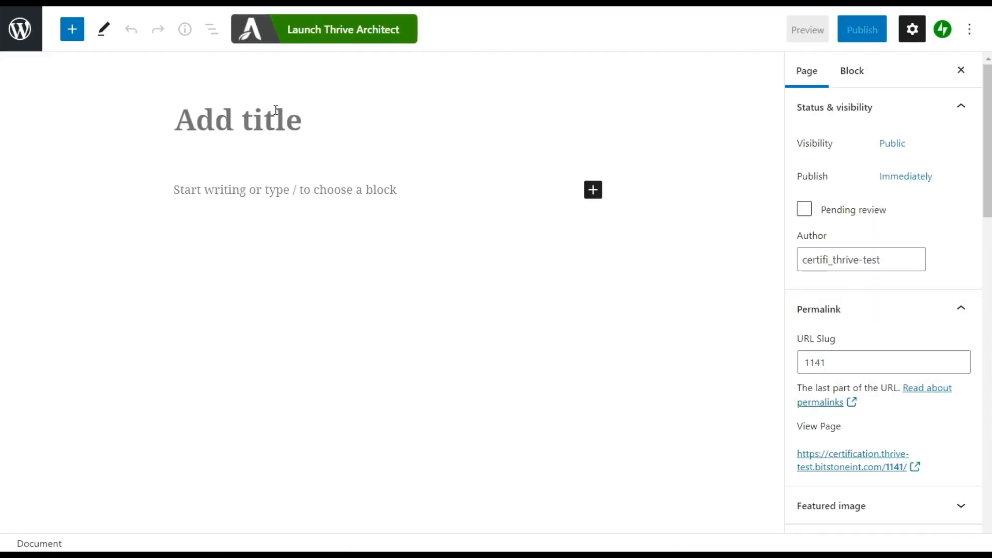
text(Training Video Funnel - Video 2)
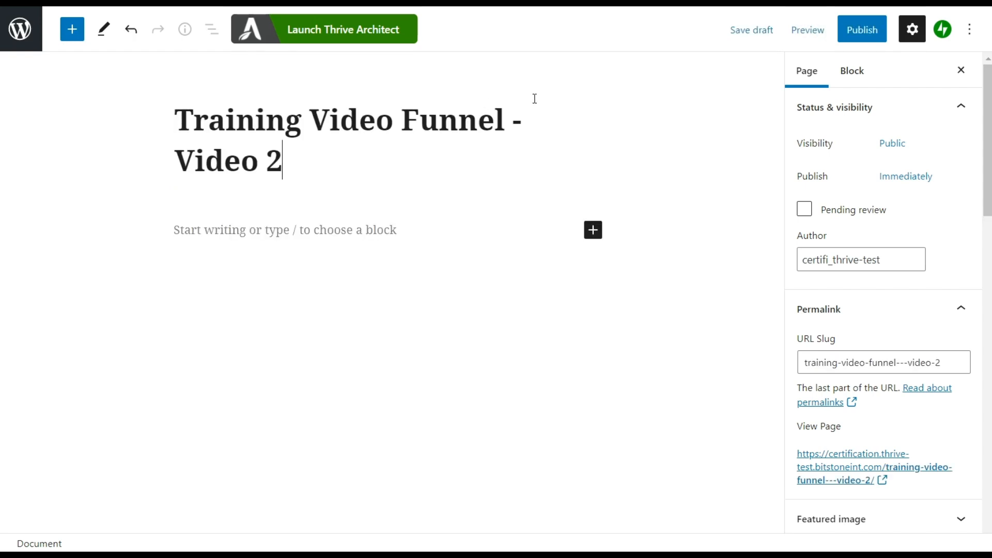
click(876, 31)
click(878, 34)
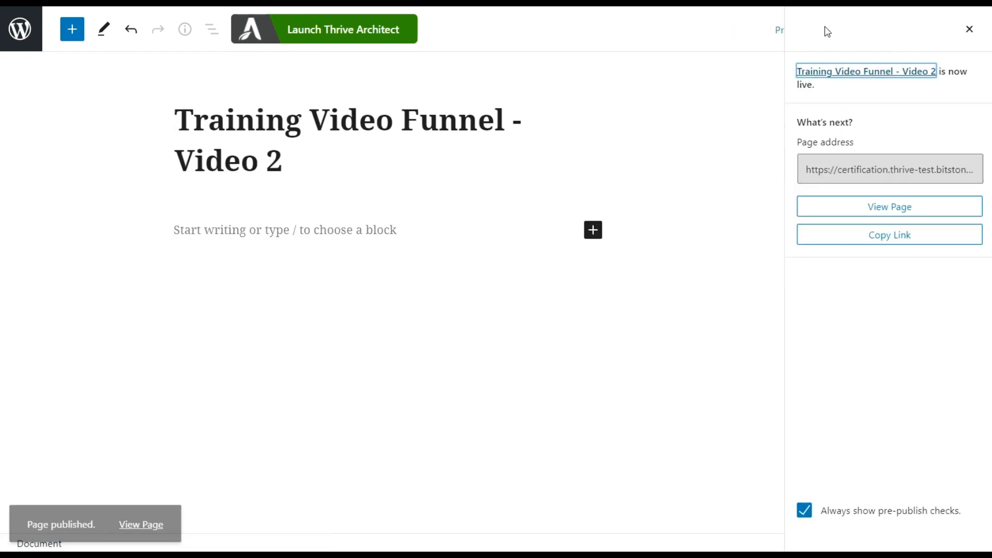
- Launch Thrive Architect for the page and load the Chic Smart Lead Generation page with the pink hero as a pre-built landing page
click(339, 40)
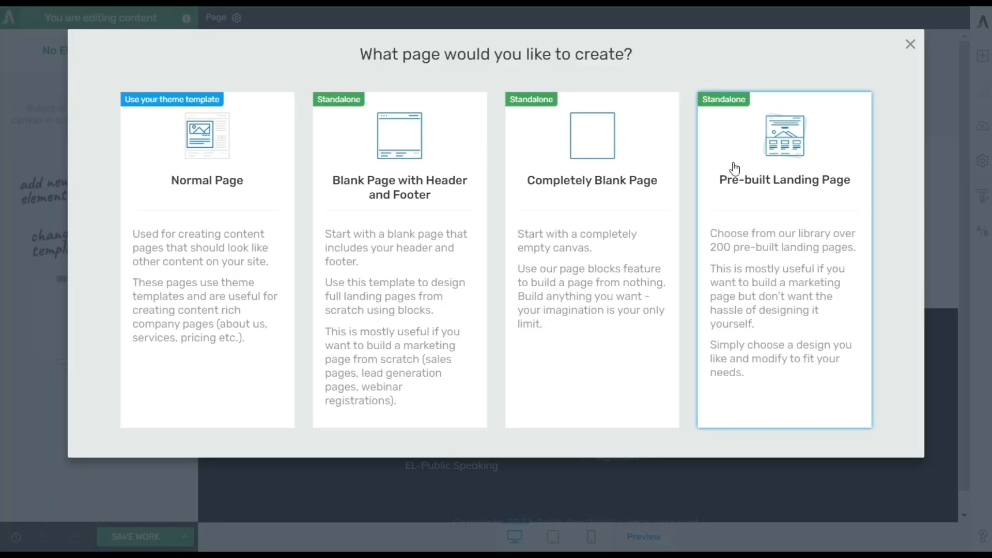
click(736, 168)
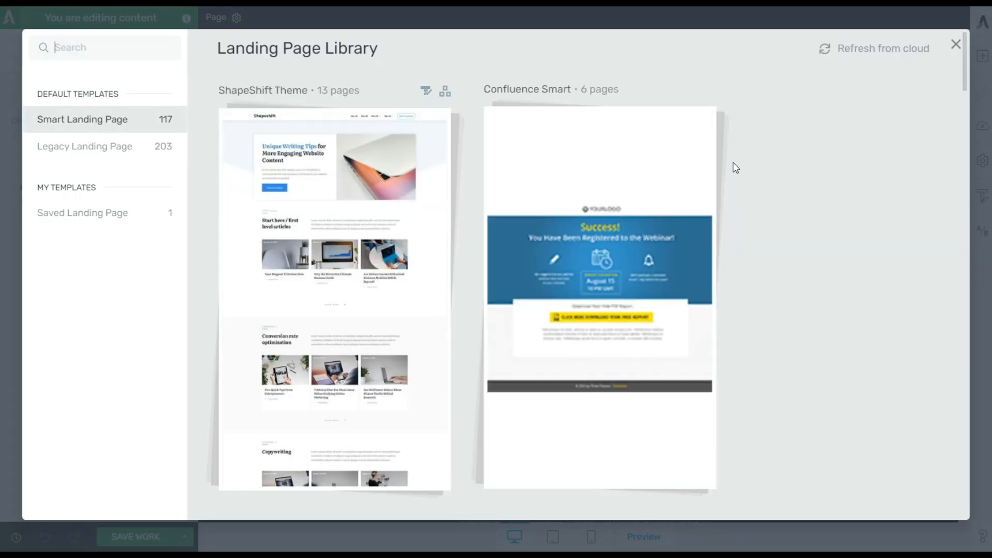
scroll(732, 204, down, 5)
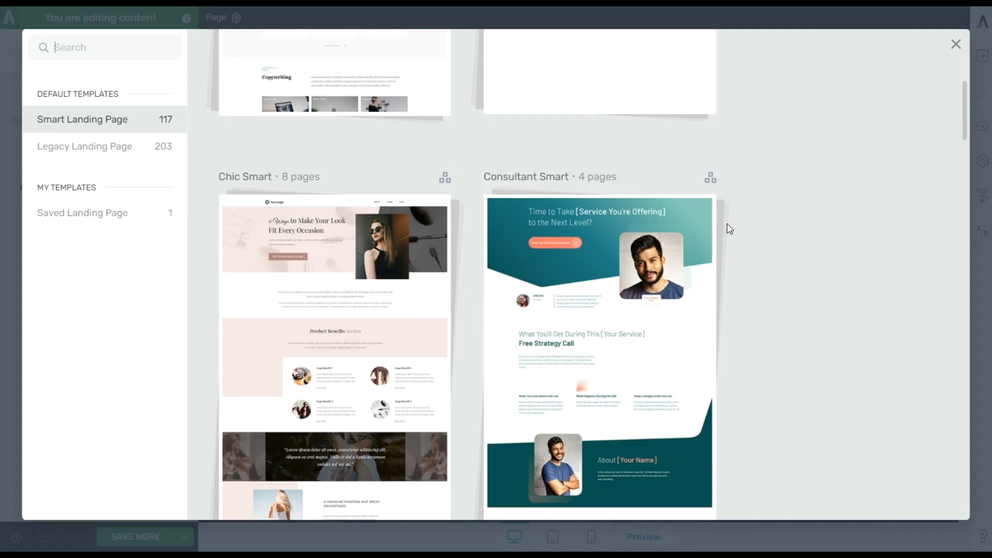
click(340, 312)
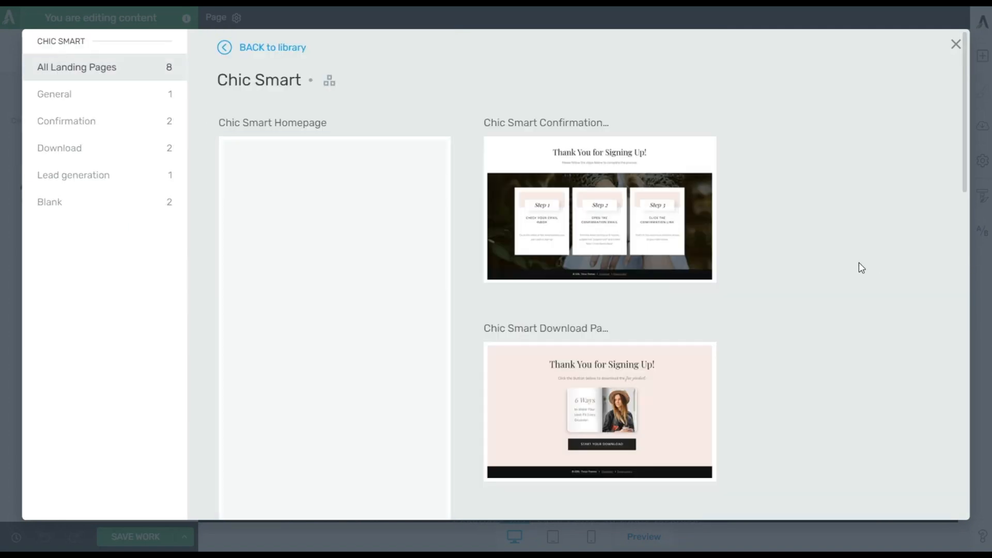
scroll(855, 262, down, 3)
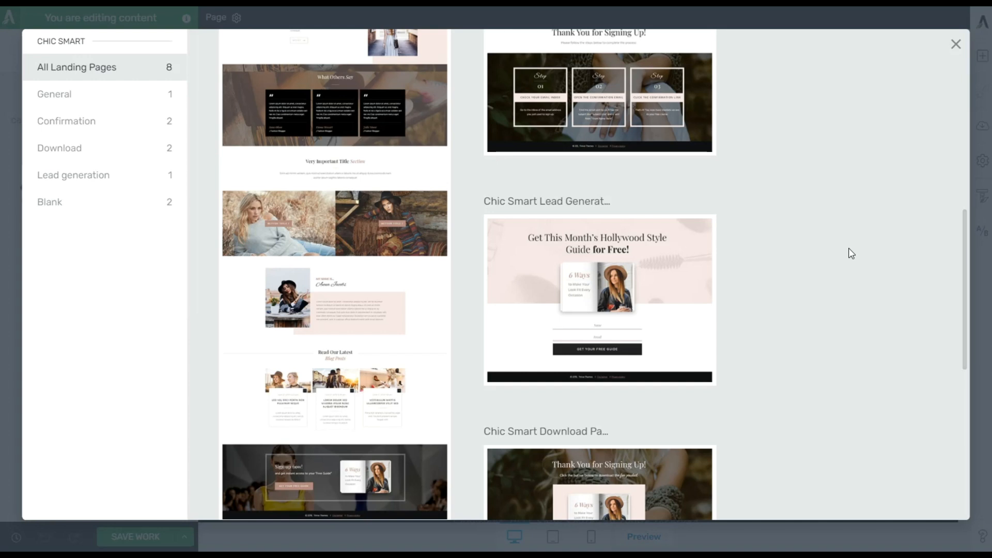
click(682, 298)
click(849, 509)
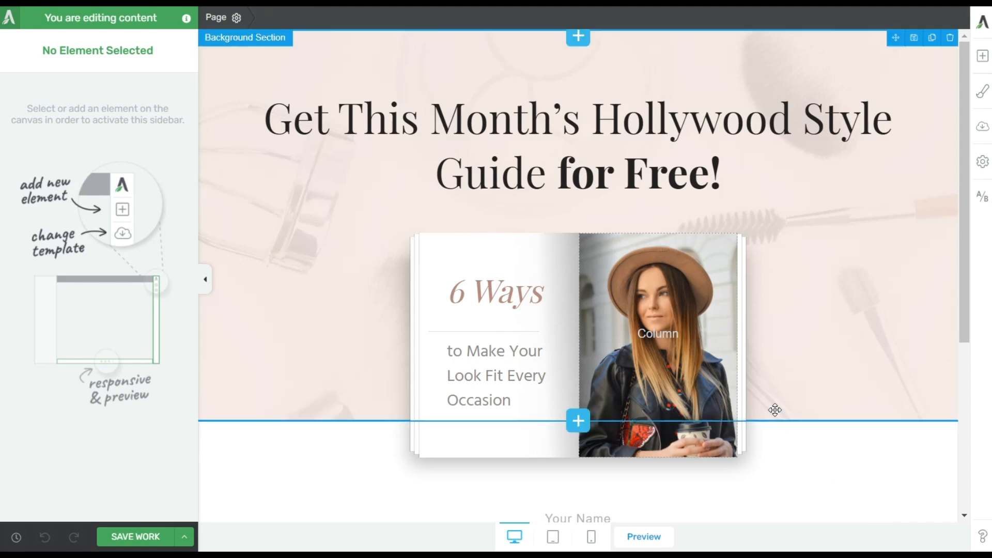
- Delete the book content box below the headline and the sign-up form in the section underneath
click(593, 282)
click(381, 17)
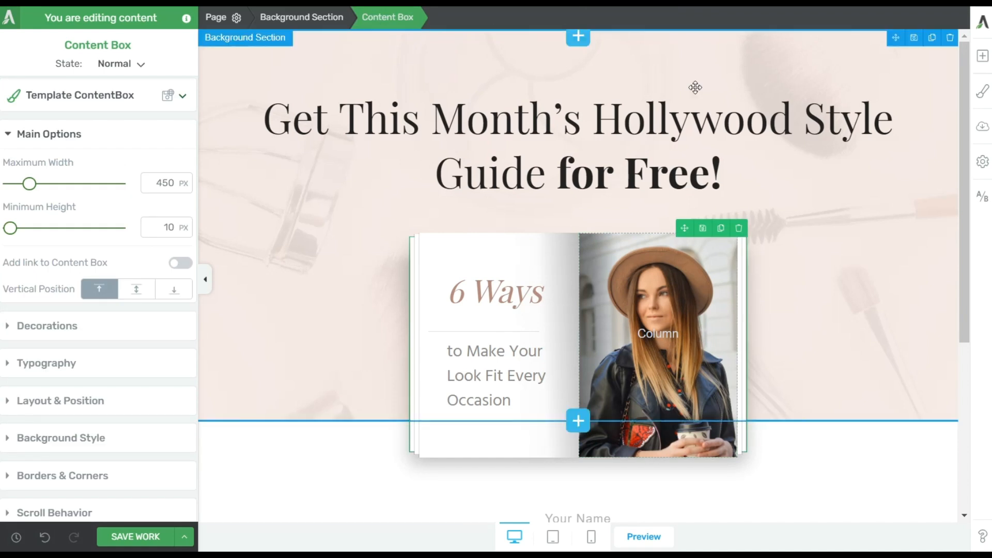
key(Delete)
scroll(859, 272, down, 2)
click(770, 305)
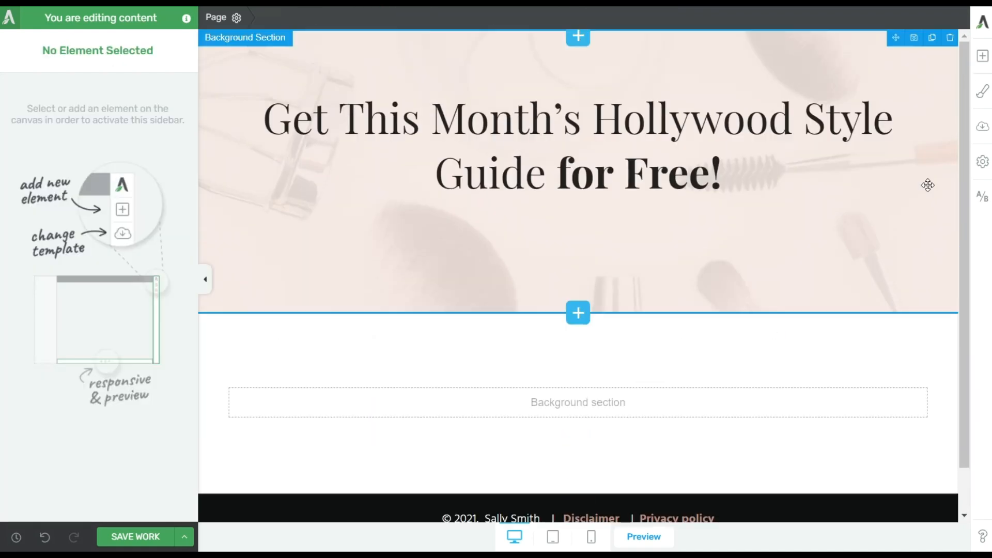
- Find the Video element and place it below the headline in the hero section
click(983, 61)
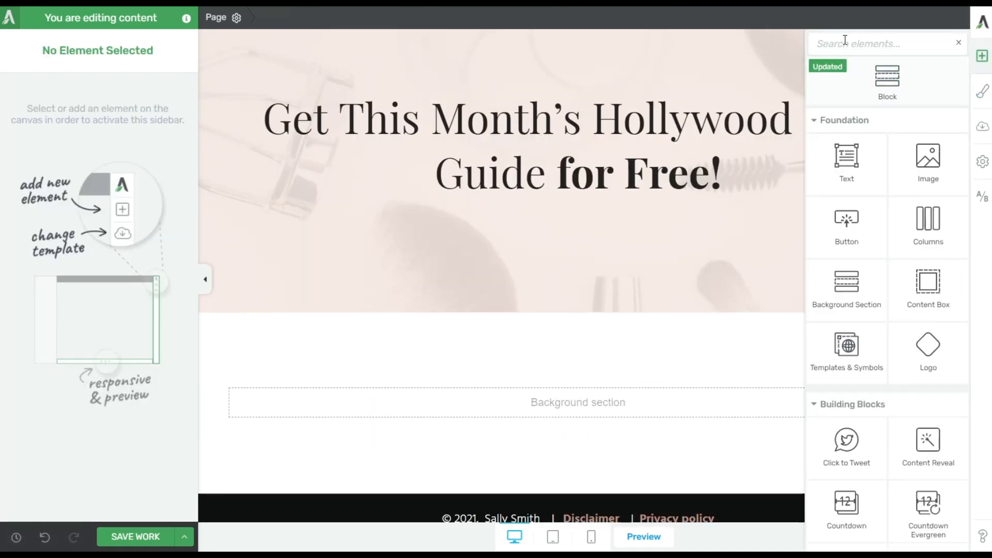
text(video)
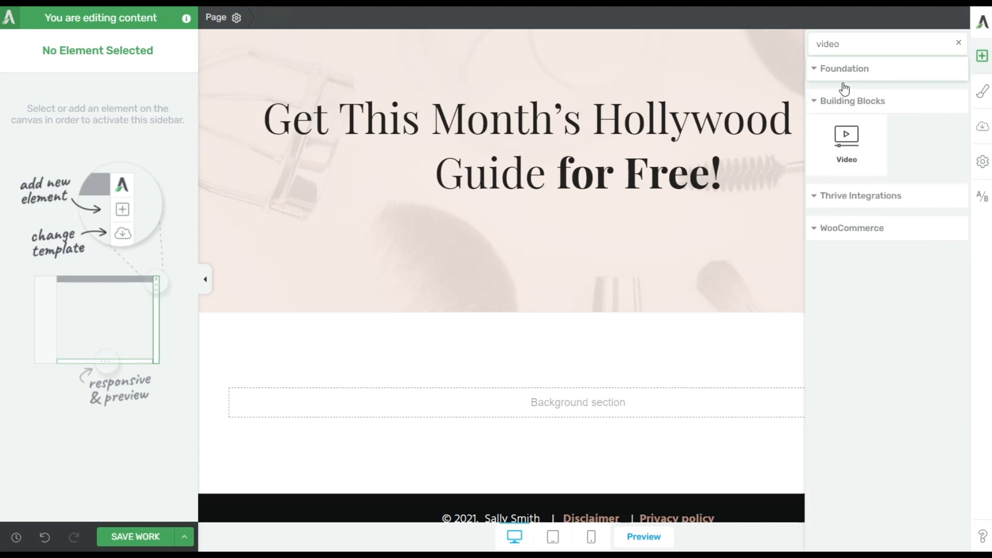
drag(868, 146, 574, 187)
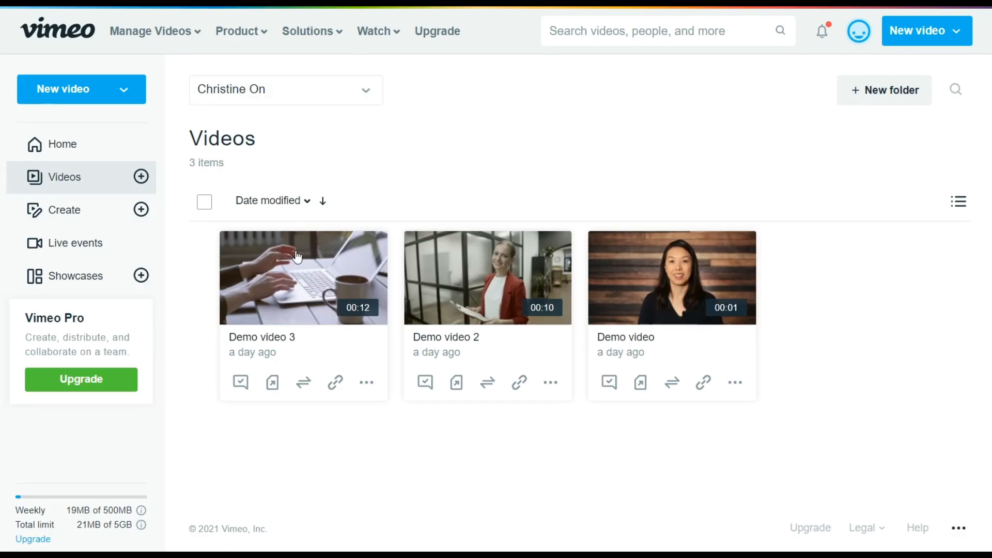
- Copy the link of "Demo video 3" in Vimeo, then set the video element's source to Vimeo with that URL
click(334, 383)
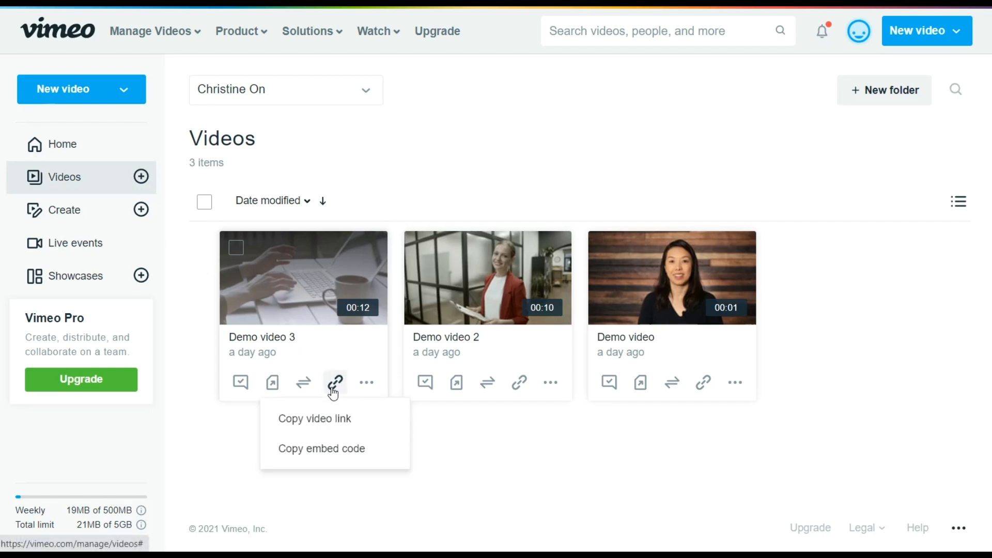
click(306, 422)
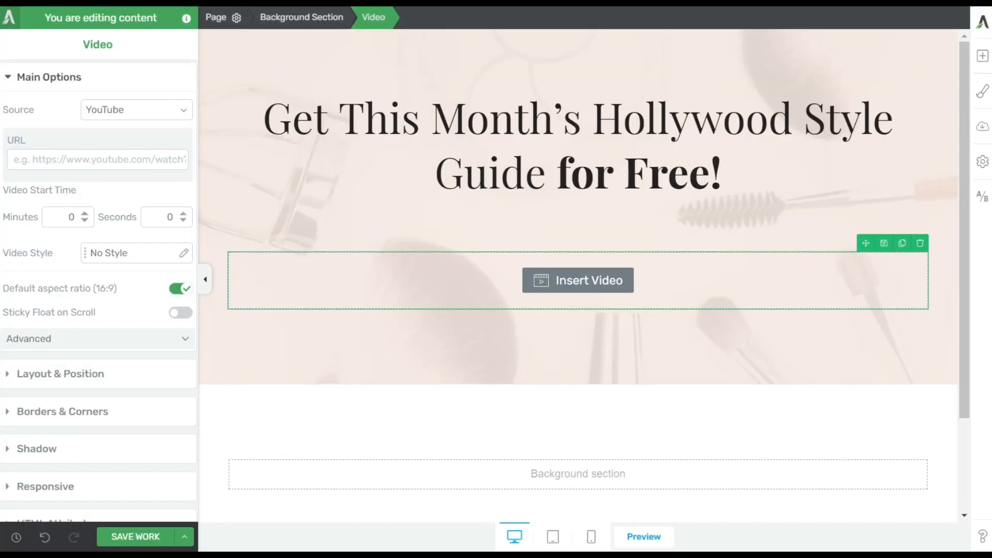
click(113, 111)
click(119, 150)
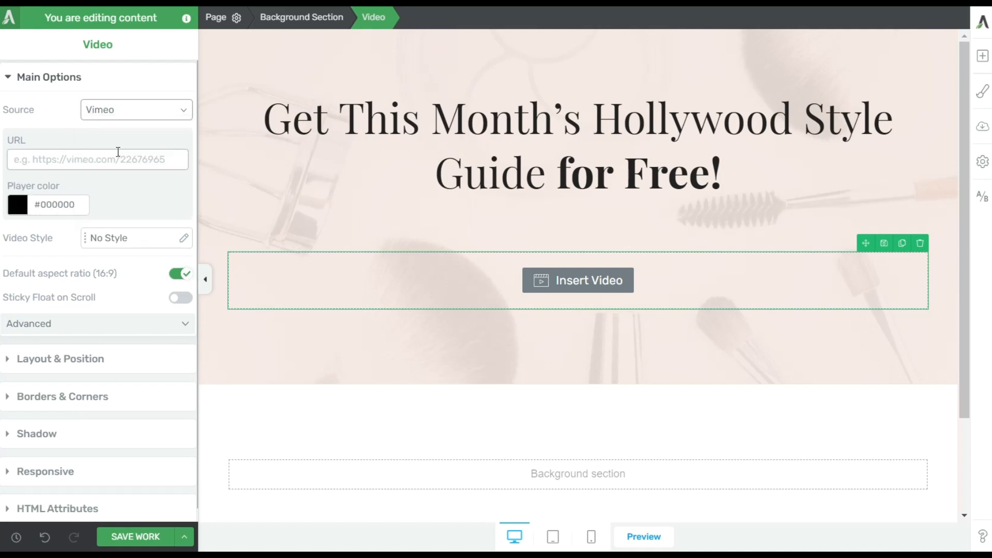
click(118, 168)
key(ctrl+v)
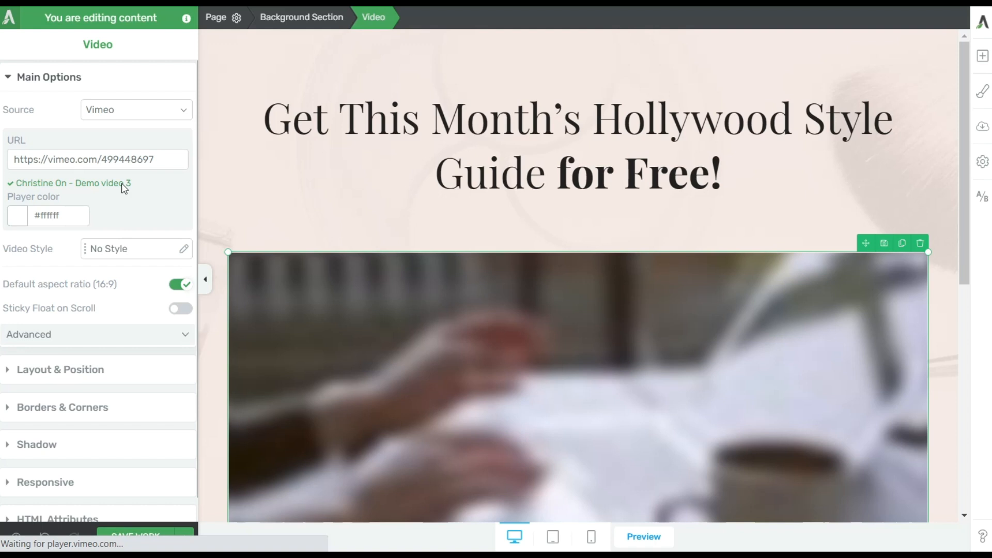
- Apply the Black Monitor style to the video element
scroll(383, 268, down, 3)
scroll(383, 268, up, 1)
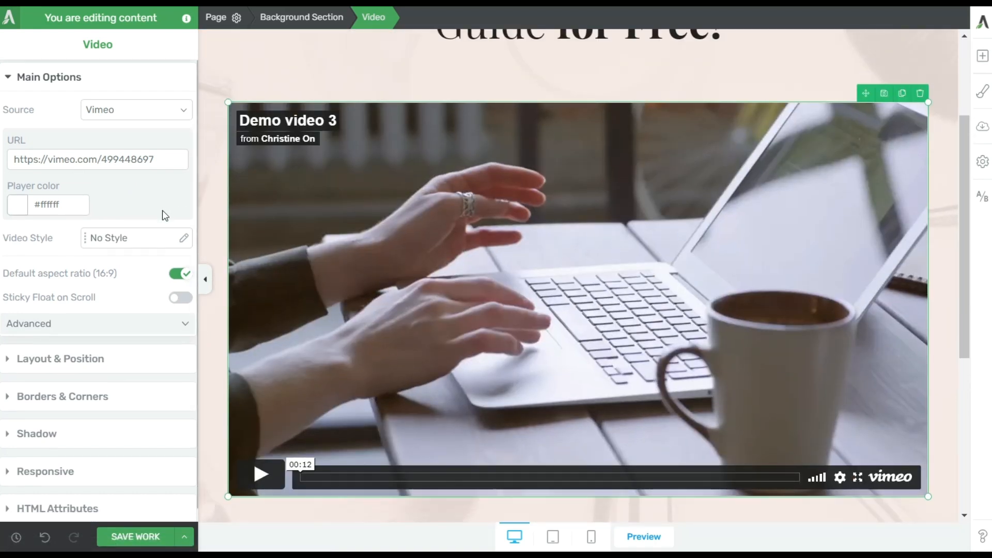
click(144, 248)
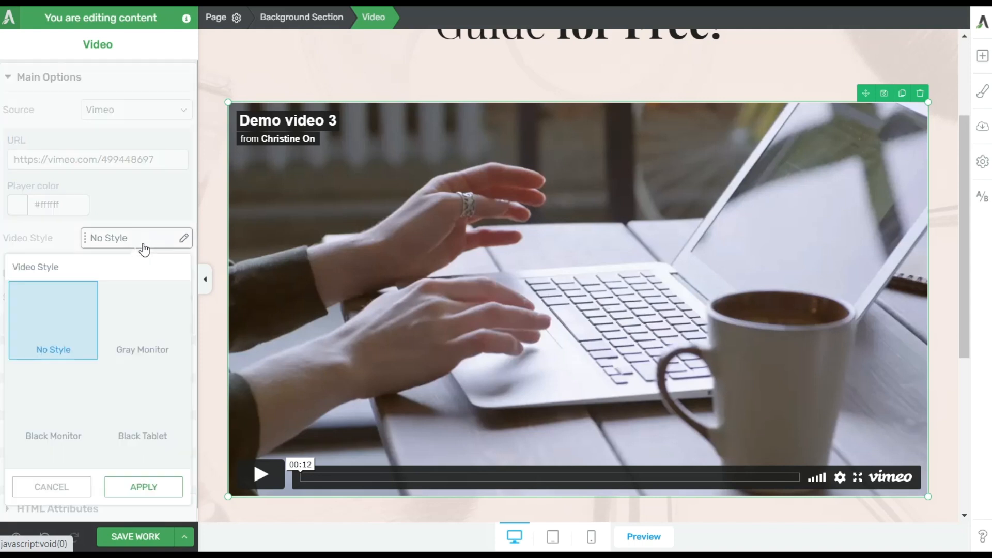
scroll(130, 341, down, 2)
click(61, 319)
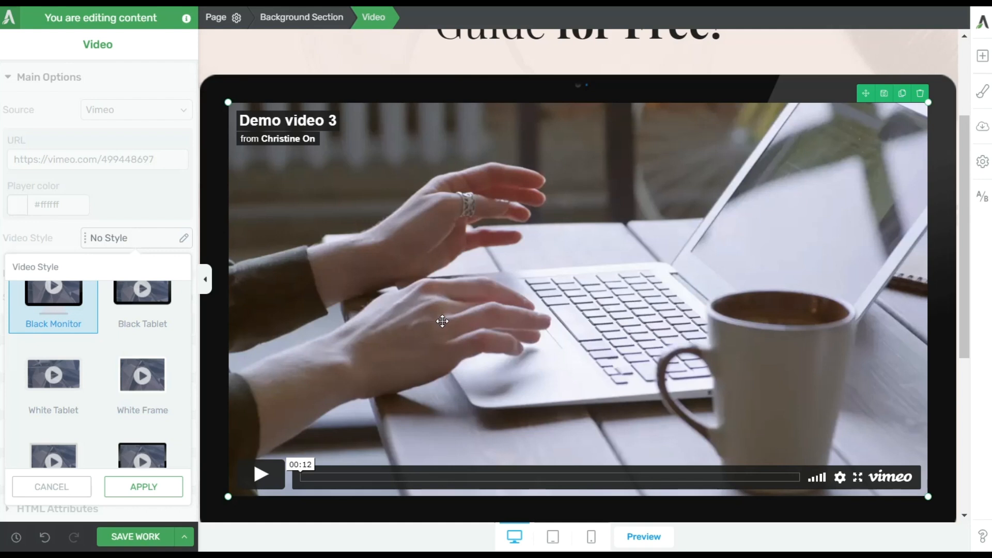
scroll(441, 316, down, 6)
scroll(197, 458, up, 3)
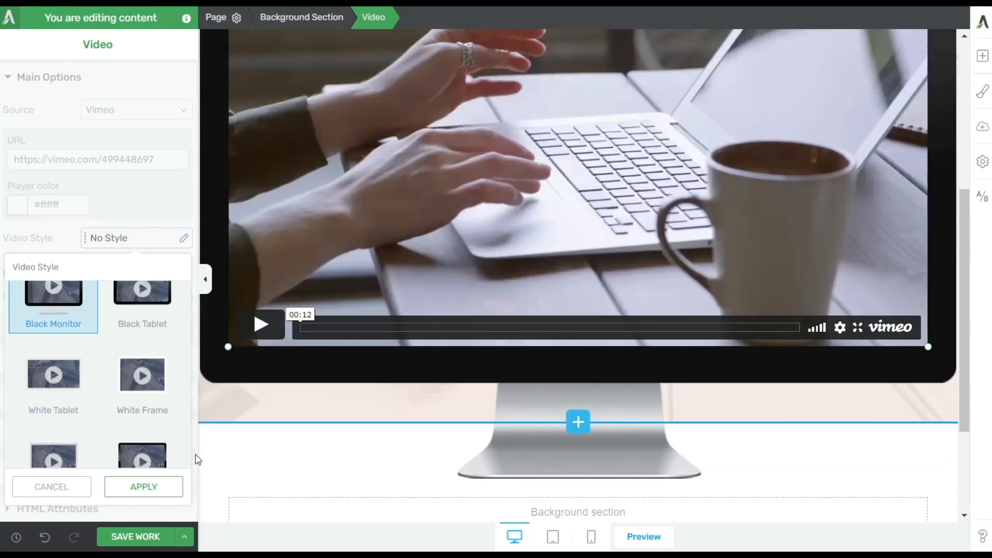
click(132, 488)
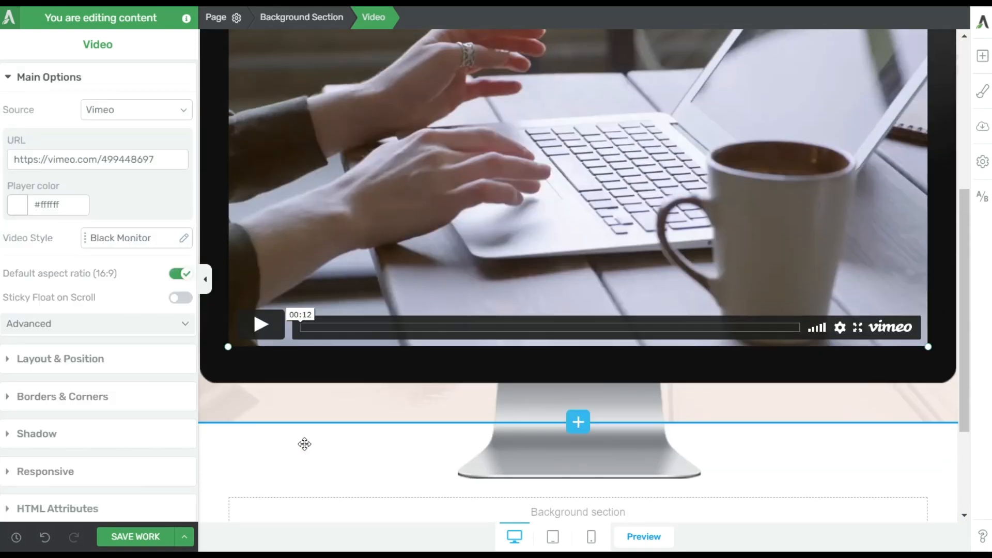
- Replace the whole "Get This Month's Hollywood Style Guide for Free!" headline with the copied text
scroll(715, 336, down, 1)
scroll(716, 338, up, 6)
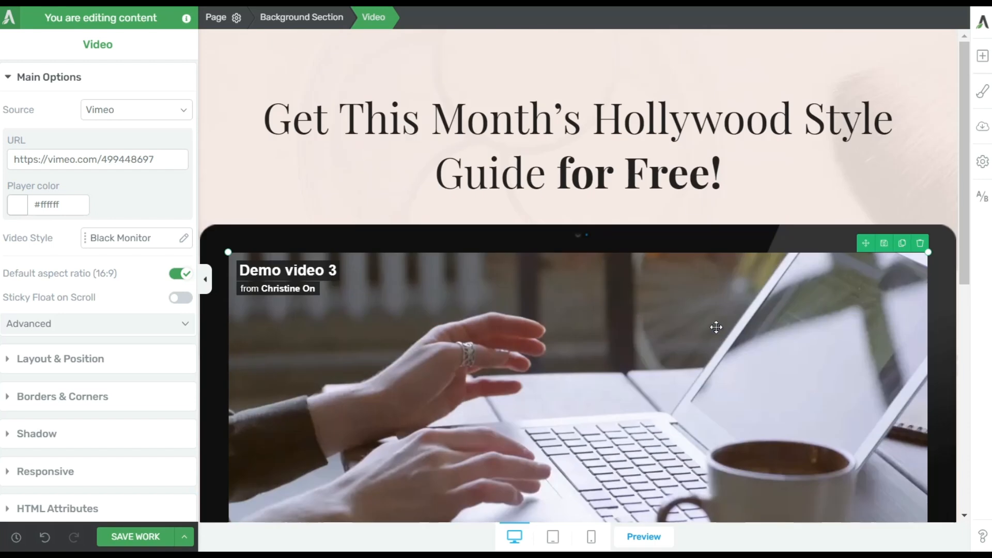
click(649, 177)
click(551, 178)
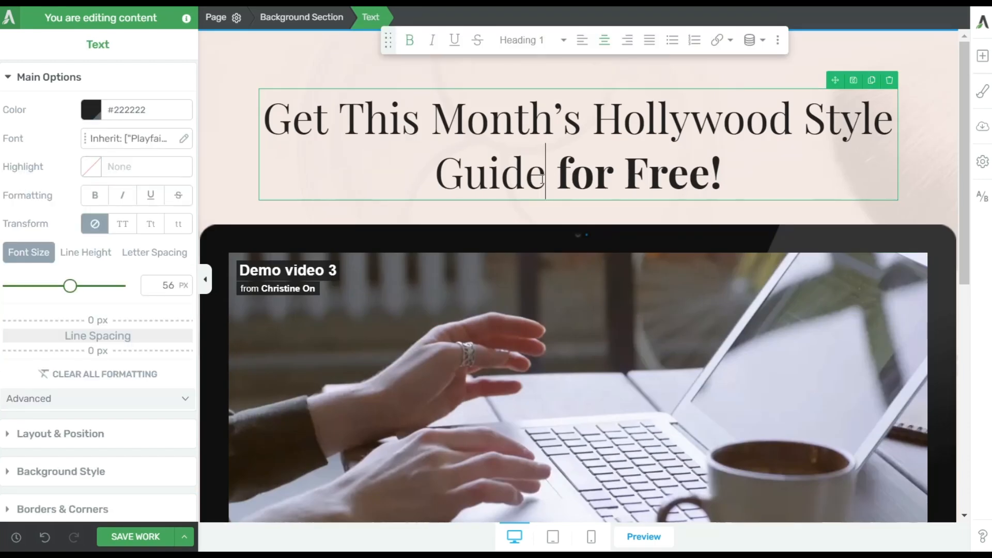
key(ctrl+a)
key(ctrl+v)
- Find the Content Reveal element and place it in the empty background section below the monitor video
scroll(595, 303, down, 6)
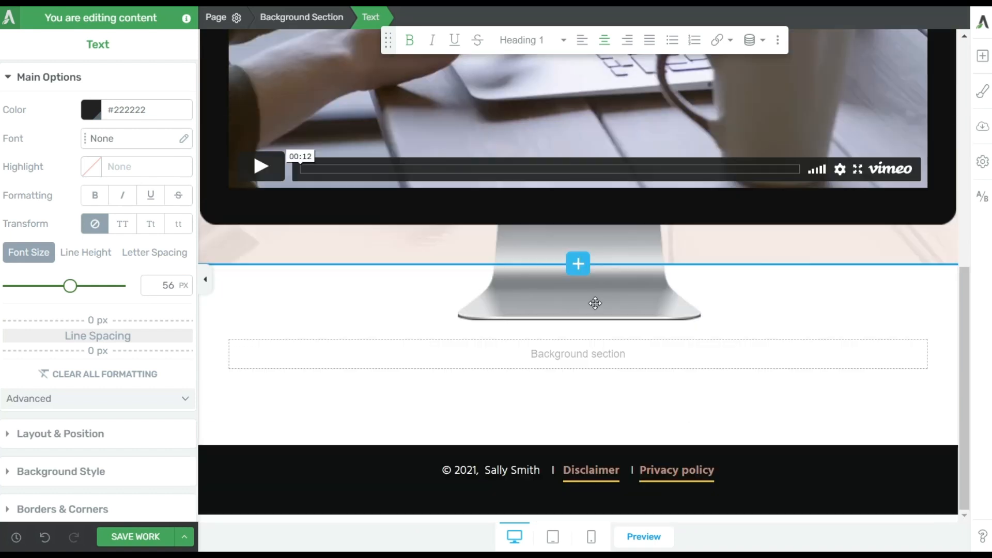
click(981, 58)
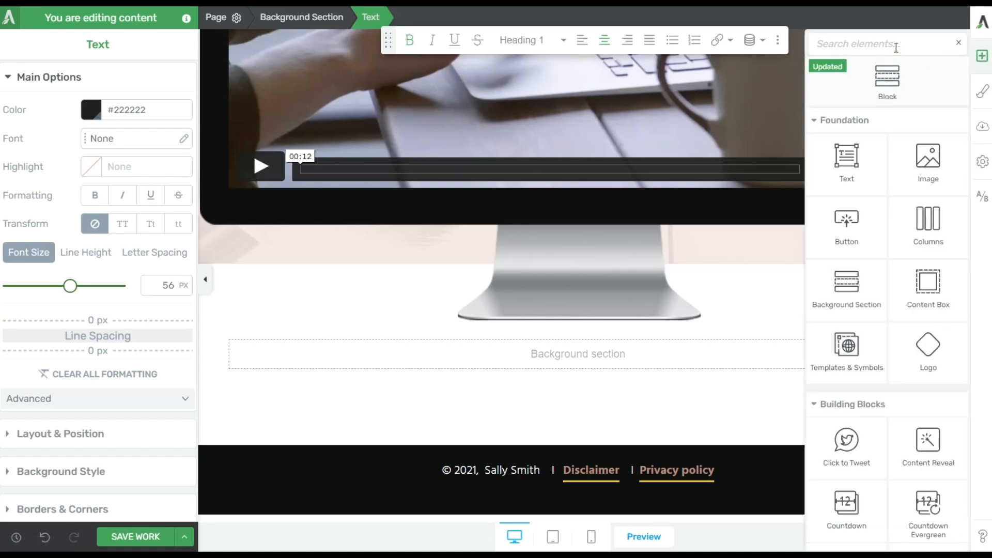
text(con)
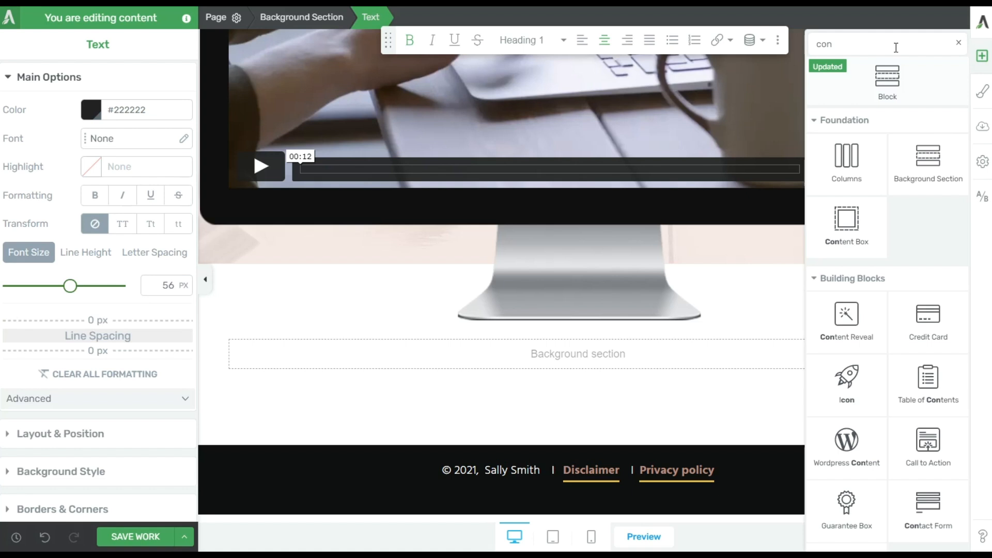
drag(846, 318, 589, 358)
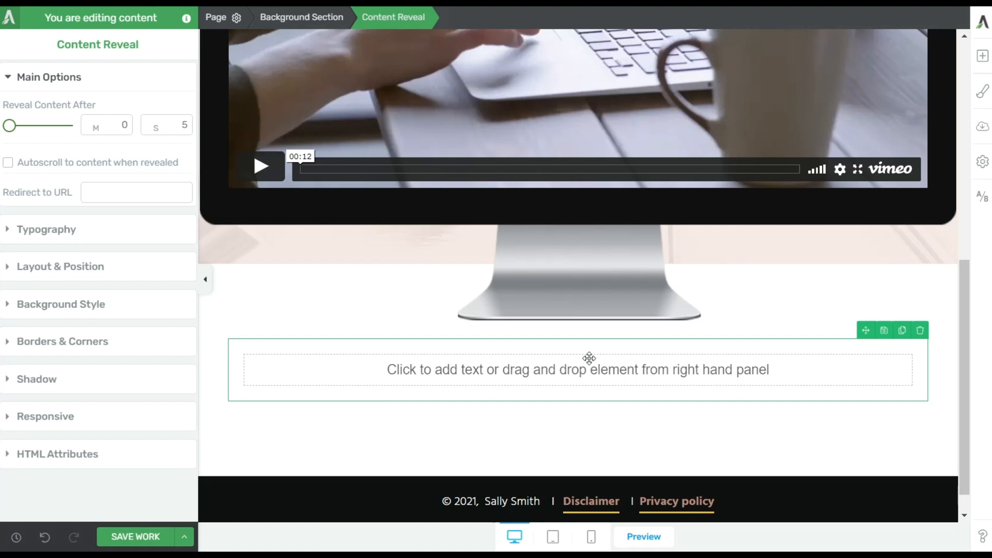
- Add text inside the Content Reveal and replace it with the copied "Limited time offer!" message about the top list building strategies
click(582, 365)
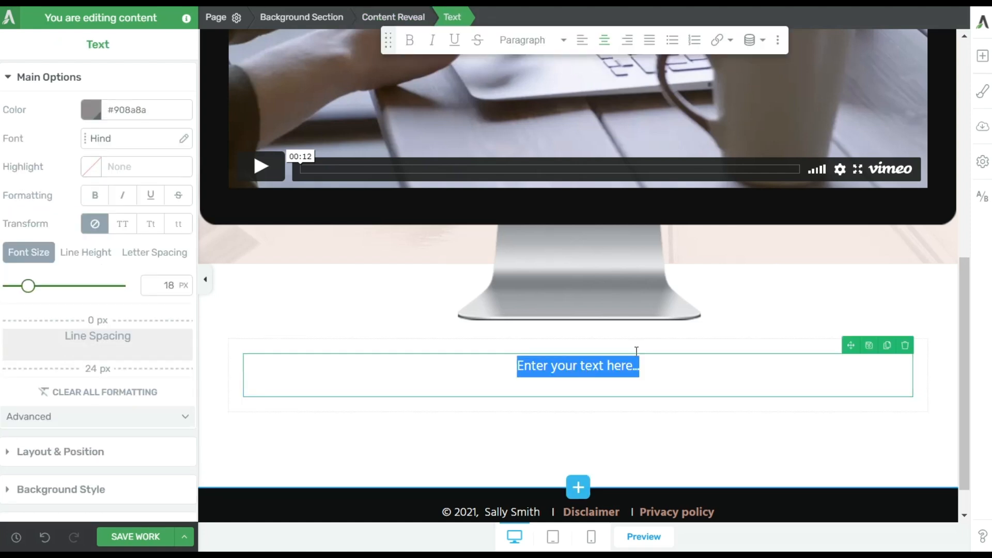
click(650, 372)
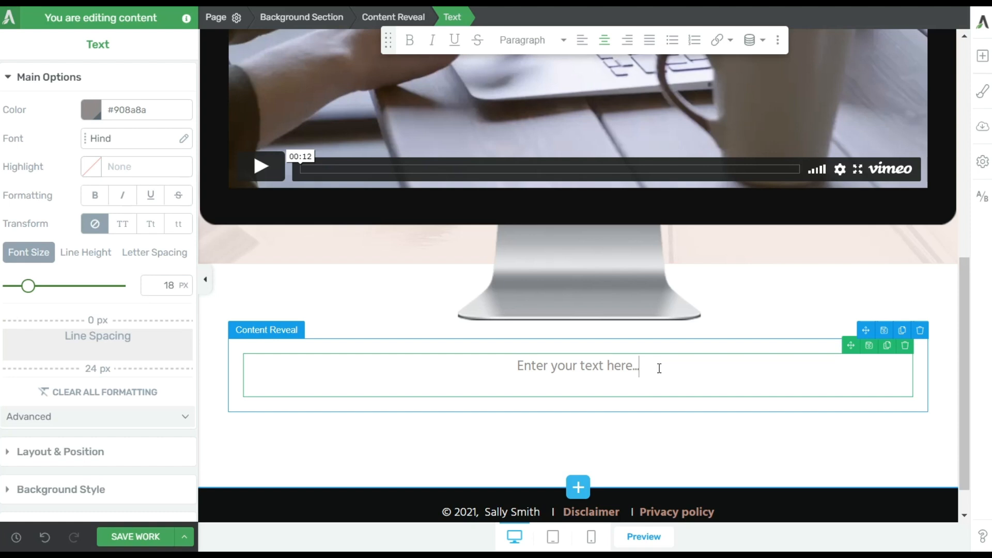
key(ctrl+a)
key(ctrl+v)
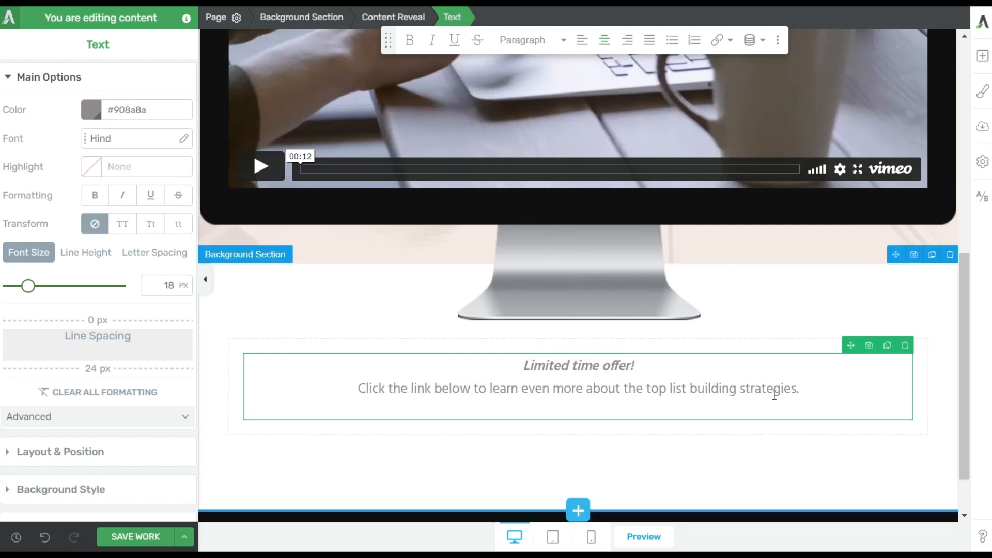
- Add a button below the offer text and label it "LEARN MORE ABOUT LIST BUILDING 101"
click(982, 55)
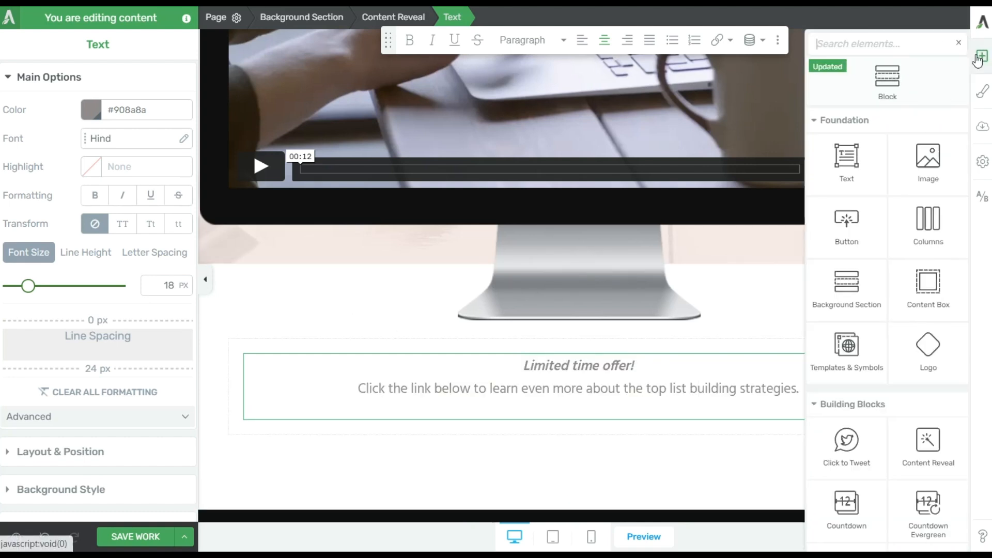
drag(846, 222, 611, 408)
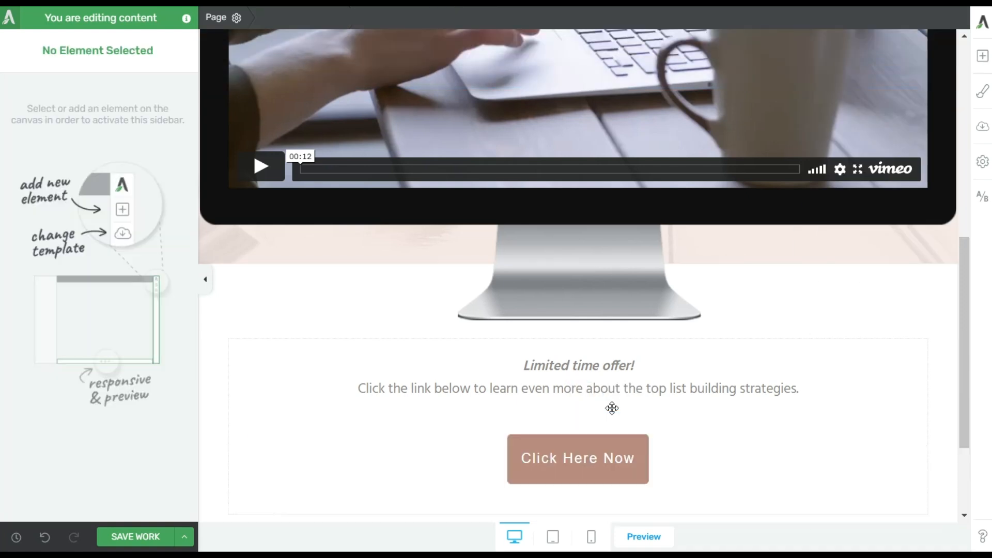
click(575, 459)
drag(524, 459, 731, 454)
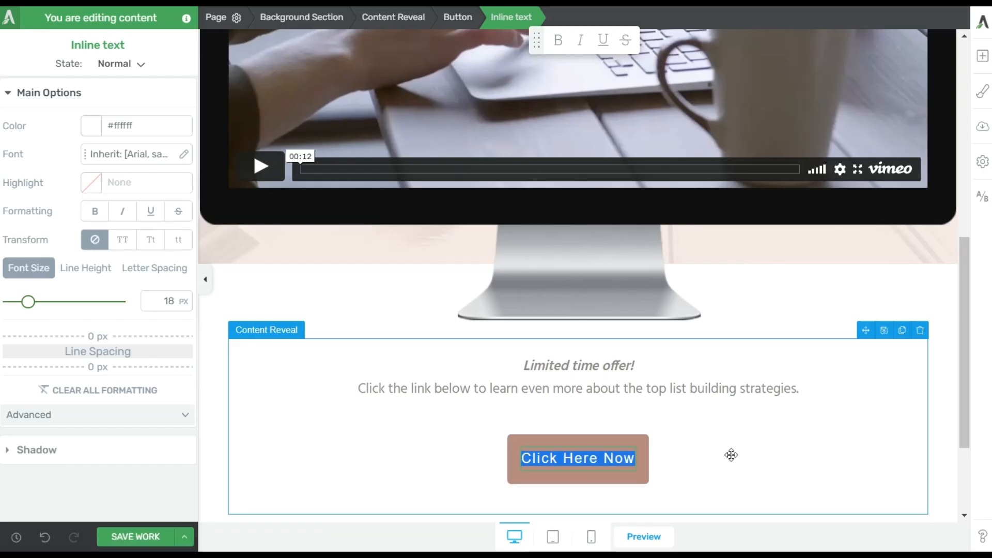
text(LEARN ABOUT LIST BUILDING 101)
click(502, 458)
text(MORE)
- Make "LIST BUILDING 101" bold and "LEARN MORE" italic in the button label
drag(584, 458, 736, 458)
click(558, 40)
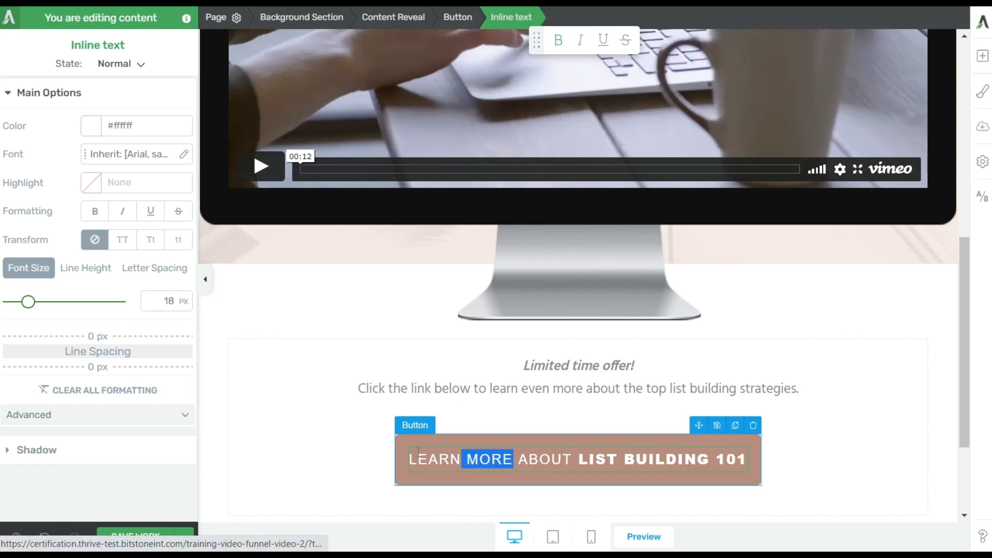
drag(516, 459, 409, 459)
click(580, 40)
click(575, 415)
click(575, 437)
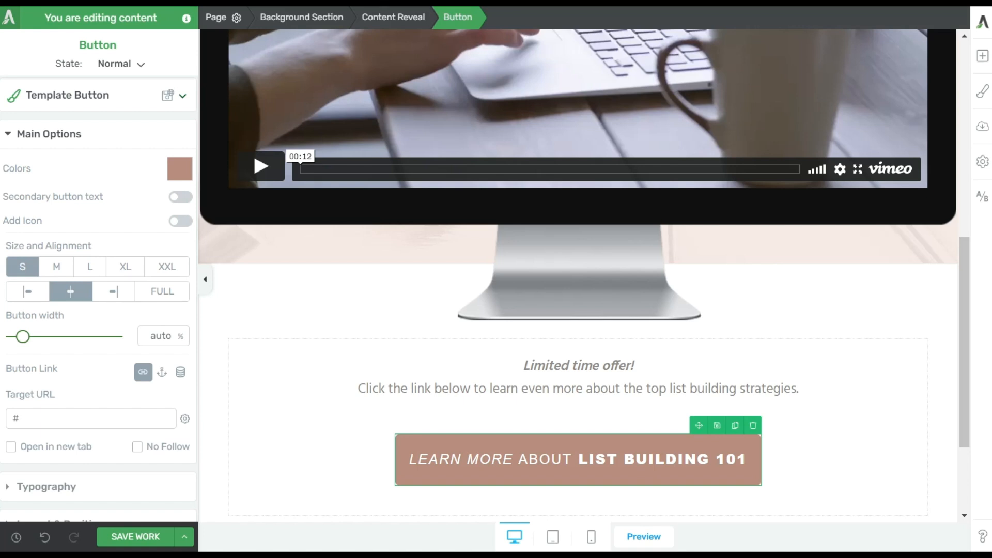
- Add a block below the Content Reveal using the Chic Smart single testimonial with a round portrait on a light background
click(984, 57)
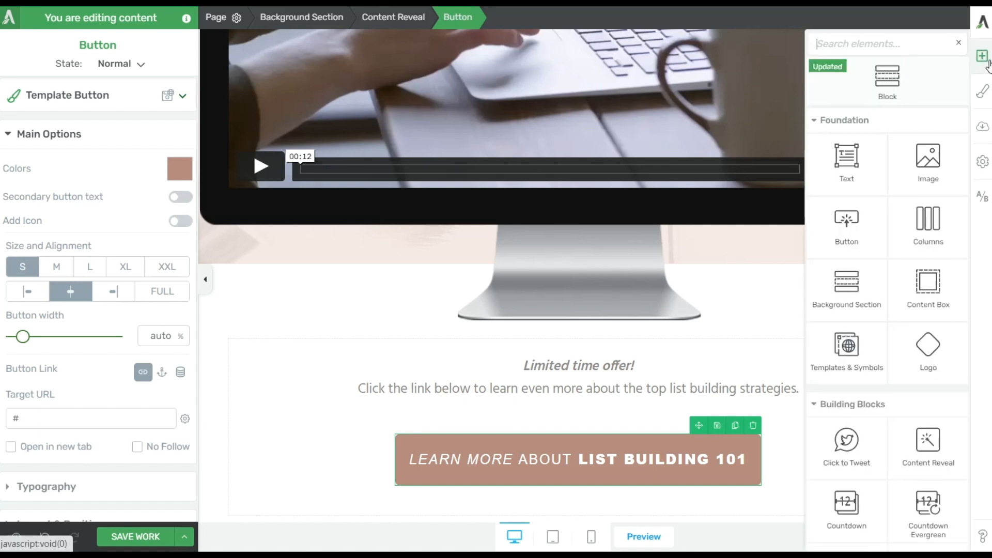
scroll(609, 399, down, 2)
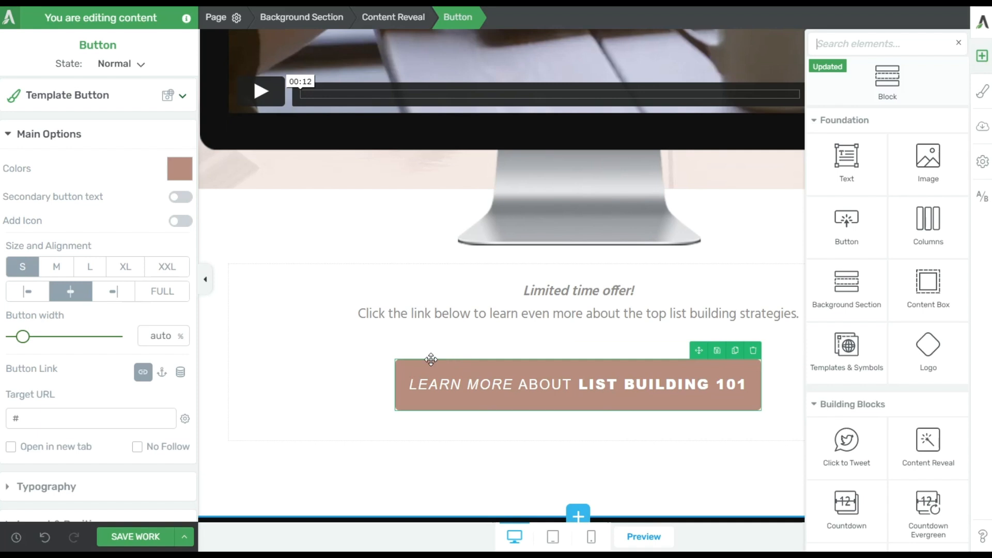
drag(883, 79, 664, 426)
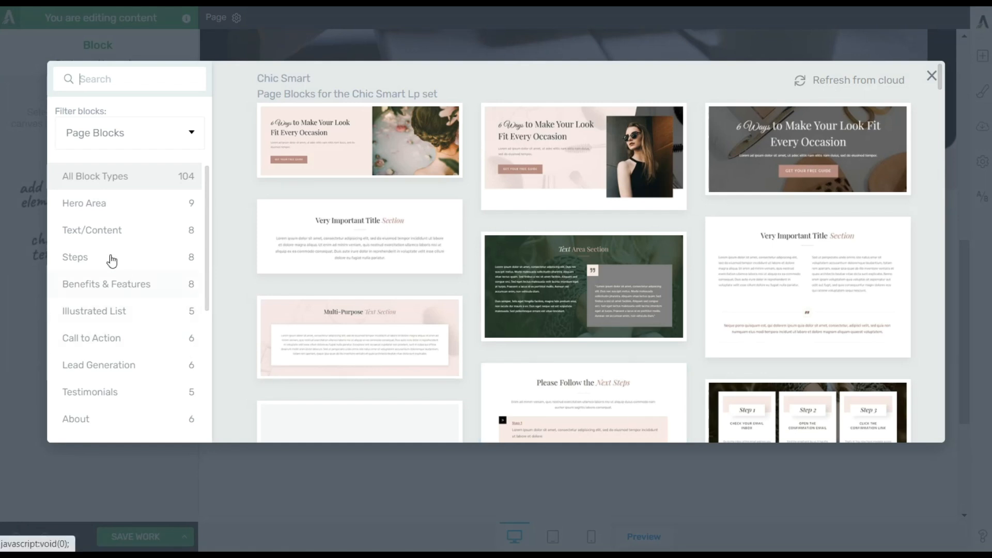
click(96, 392)
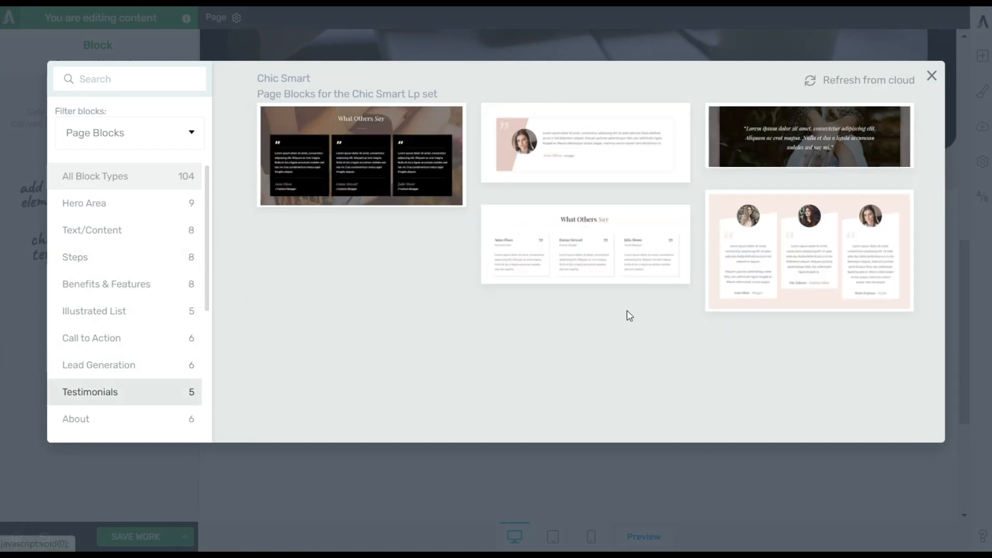
click(603, 142)
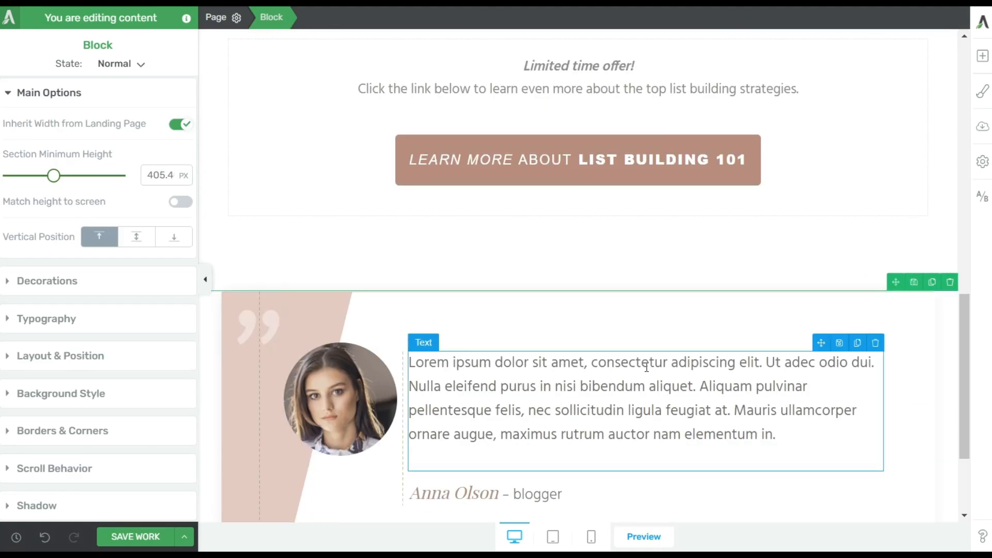
- Move the whole Testimonial element out of its block into the Content Reveal, directly below the button
click(655, 362)
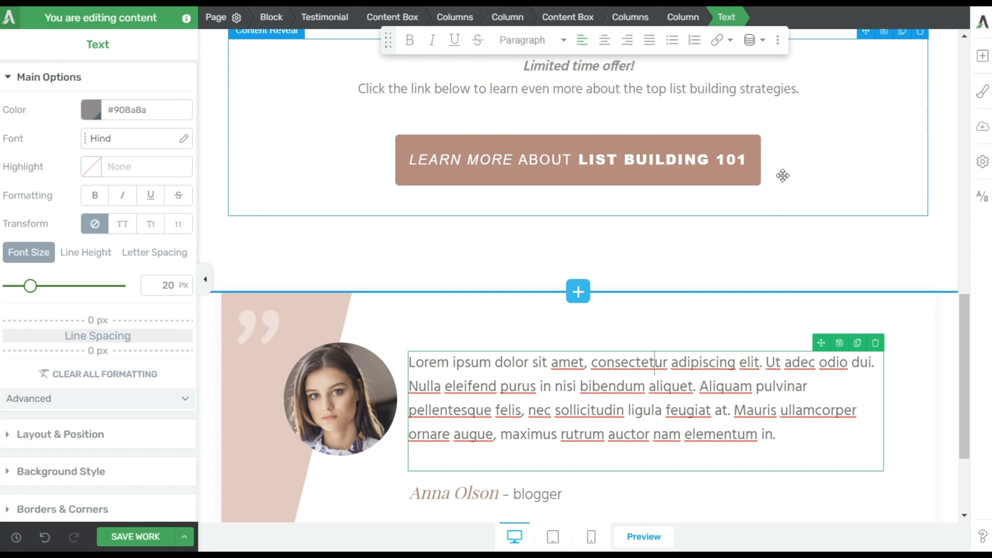
click(829, 237)
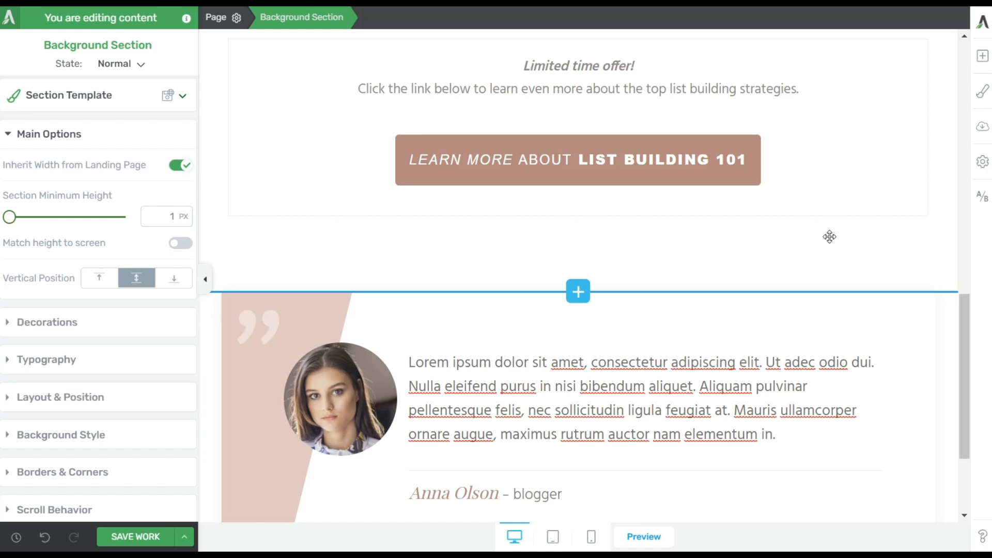
click(929, 331)
click(323, 17)
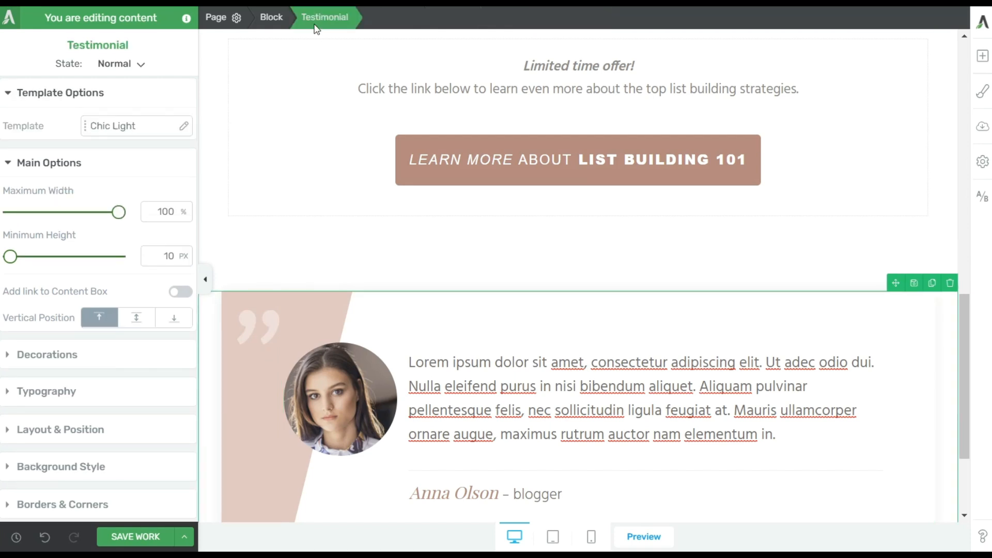
drag(889, 282, 618, 185)
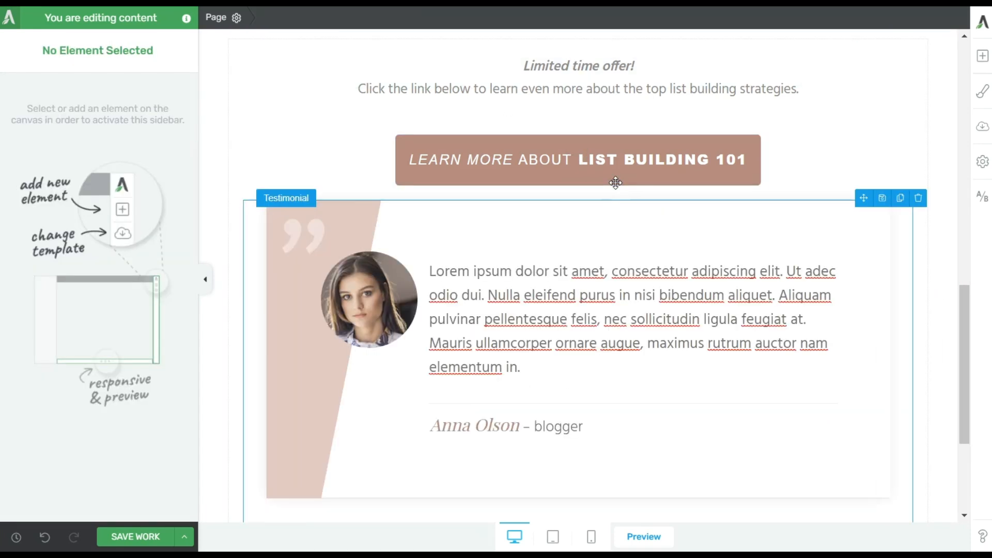
- Set the button's bottom margin to 55 px to separate it from the testimonial
click(737, 168)
scroll(73, 348, down, 2)
click(67, 430)
drag(110, 387, 100, 436)
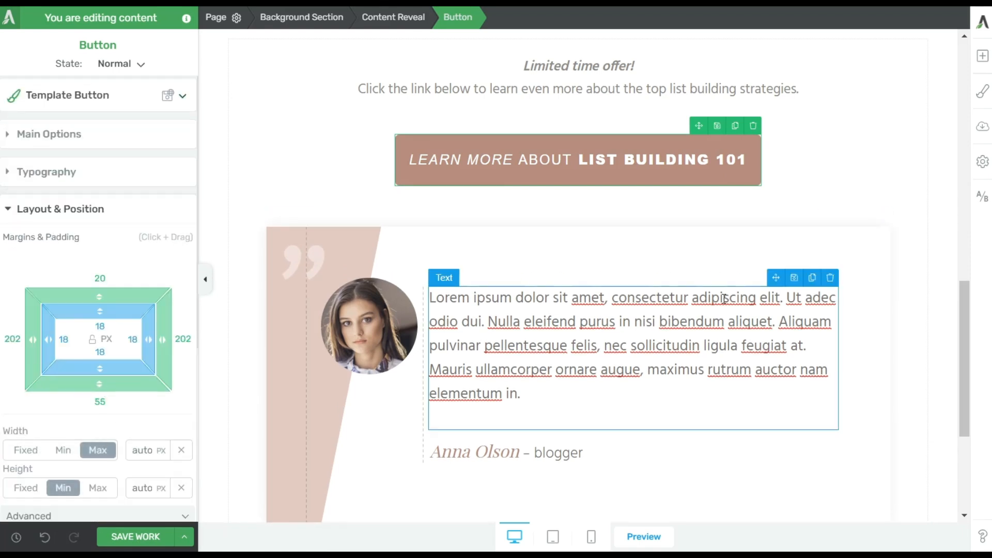
- Delete the empty block above the footer
scroll(708, 308, down, 4)
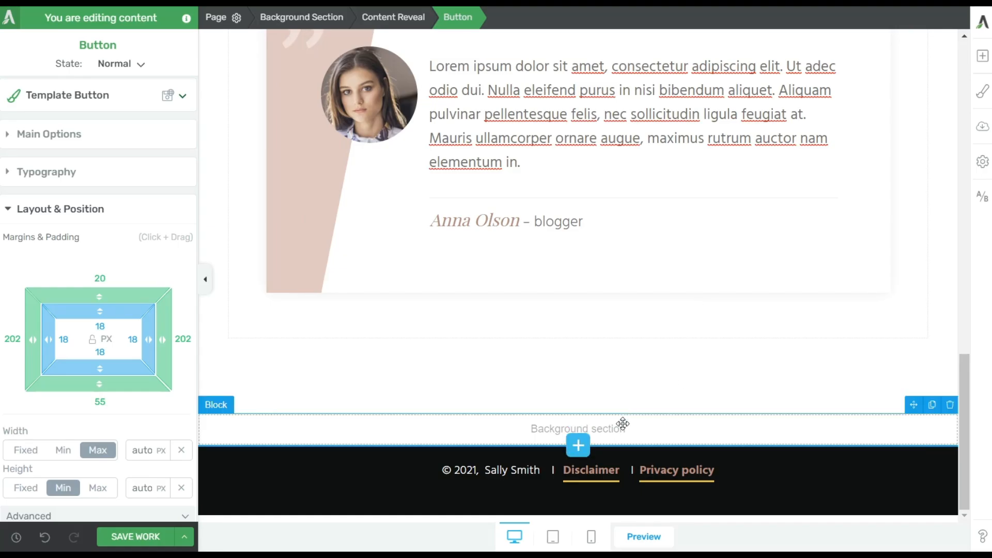
click(949, 407)
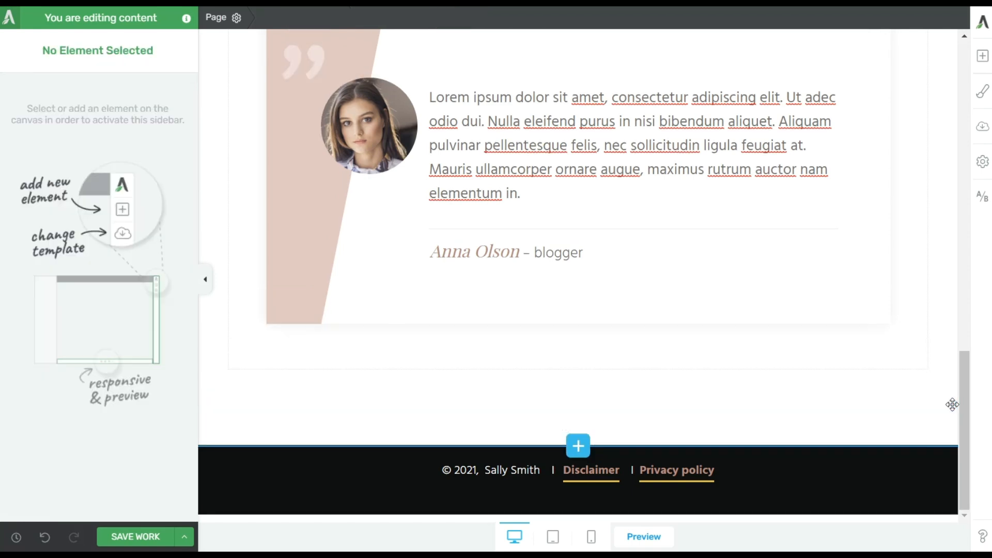
- Open the Content Reveal's main options to review its reveal delay settings
scroll(938, 373, up, 7)
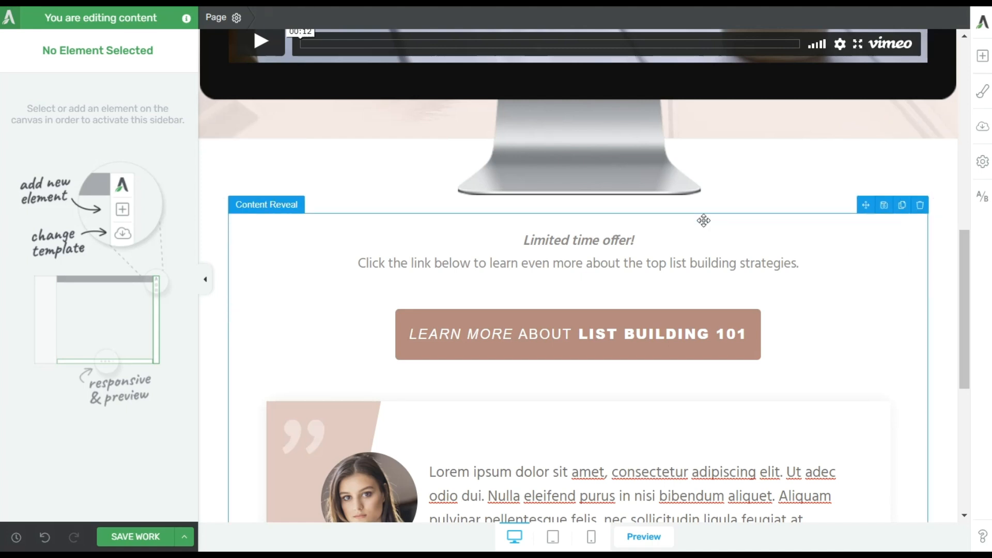
click(704, 220)
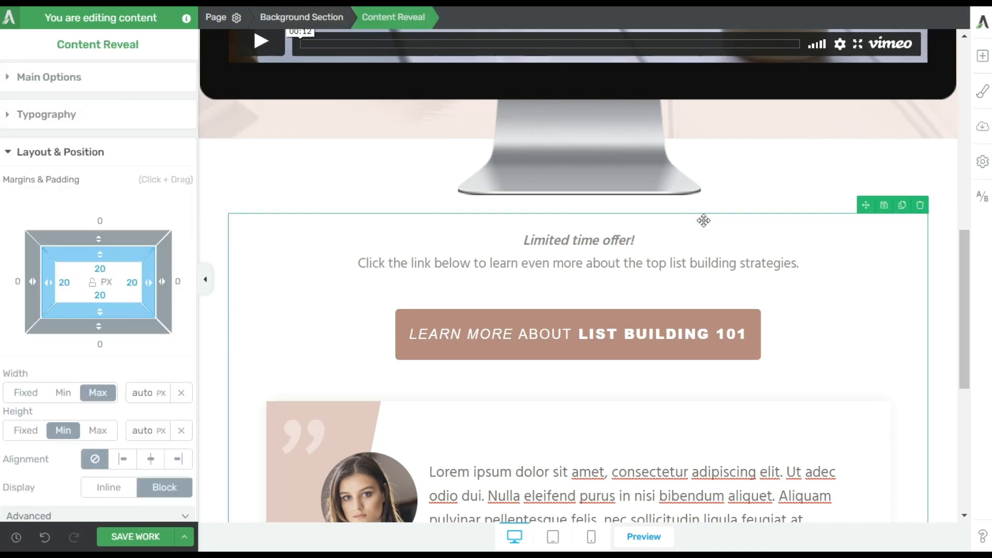
click(78, 85)
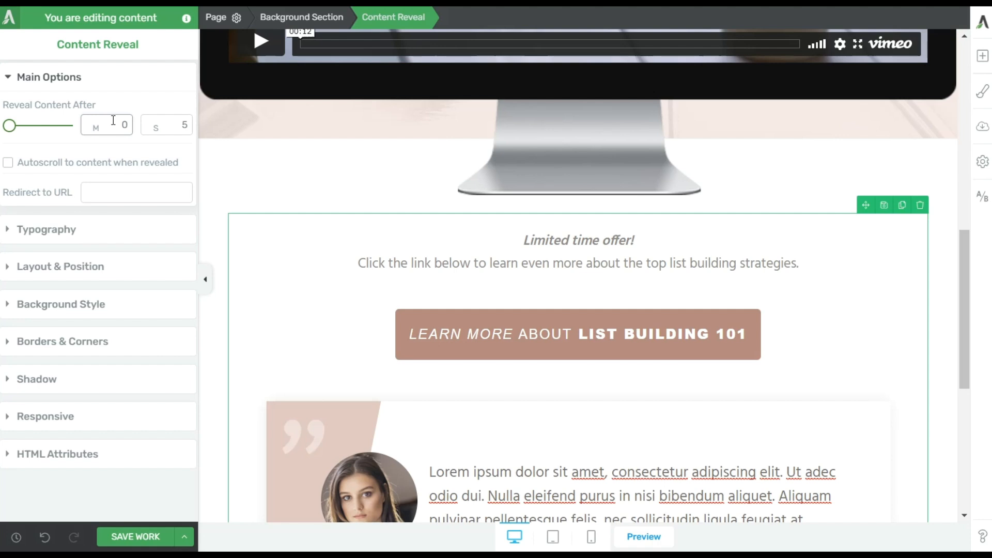
- Link the Learn More About List Building 101 button to the training-video-funnel-sales-2 page and save the page
click(430, 334)
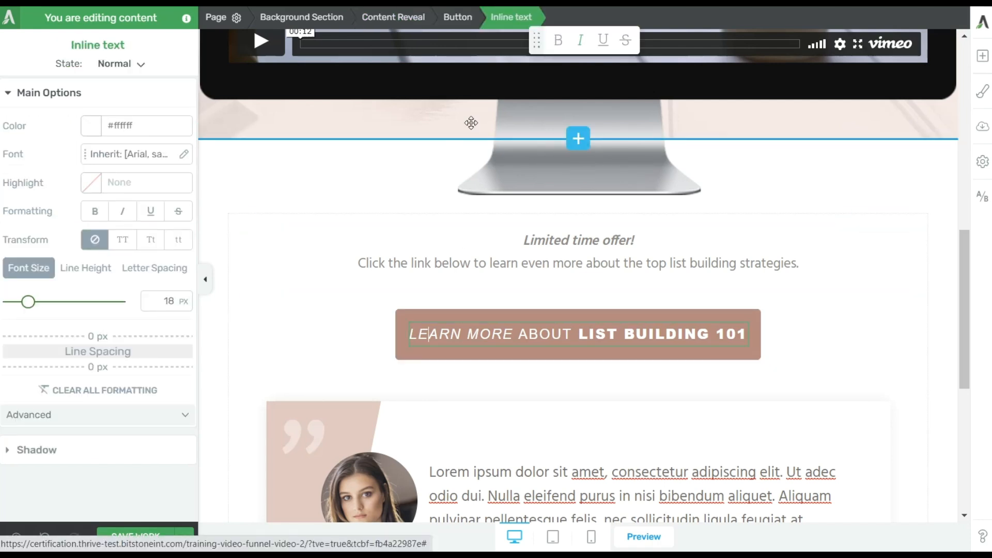
click(458, 18)
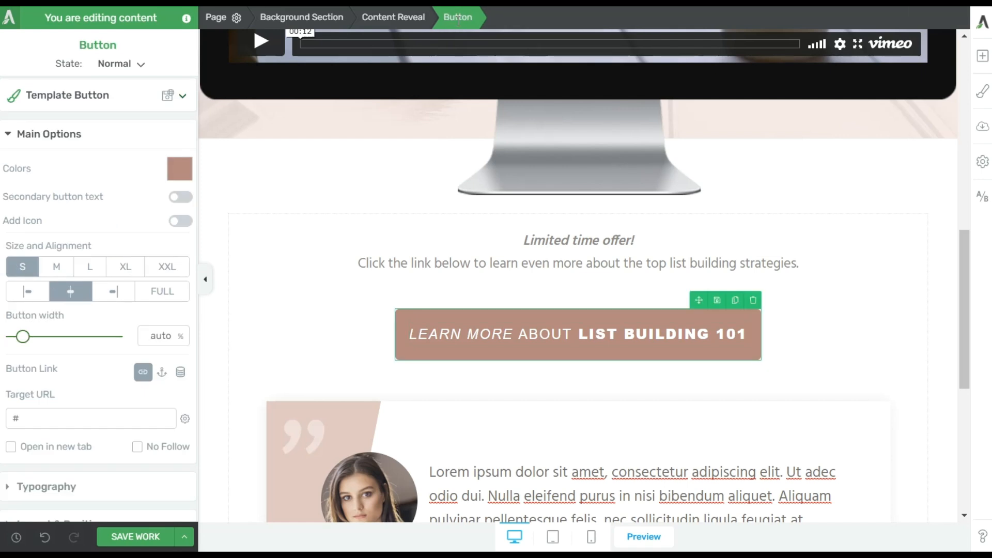
scroll(145, 377, down, 5)
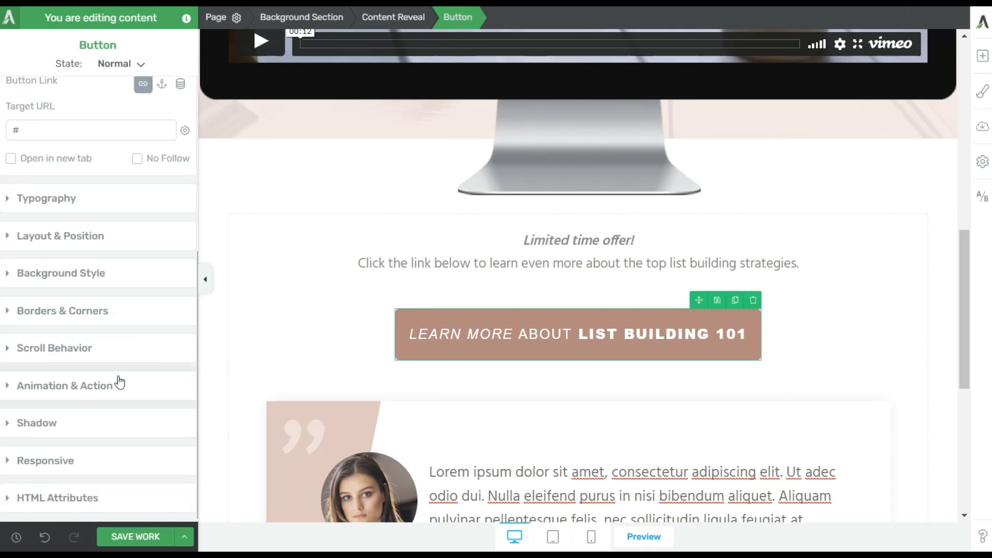
click(78, 391)
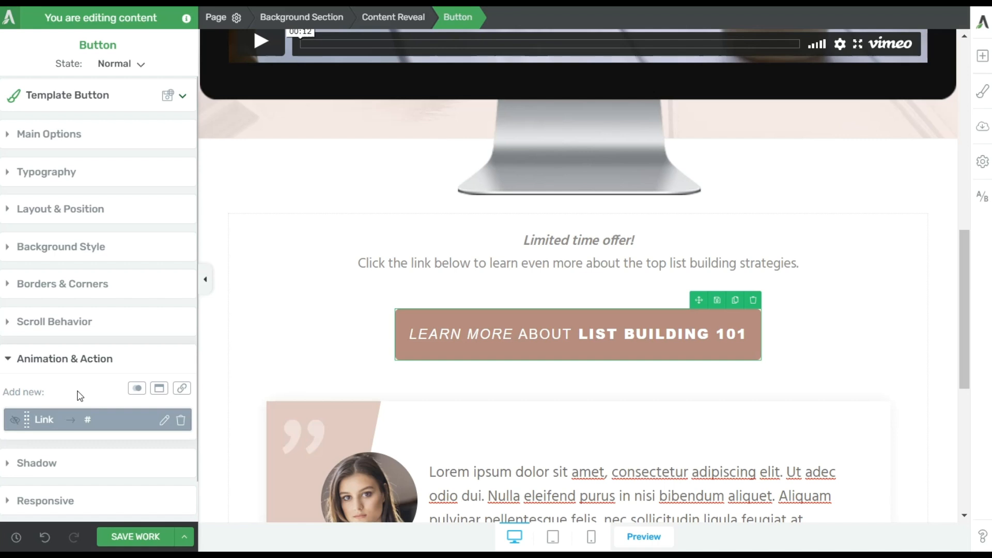
scroll(87, 380, down, 1)
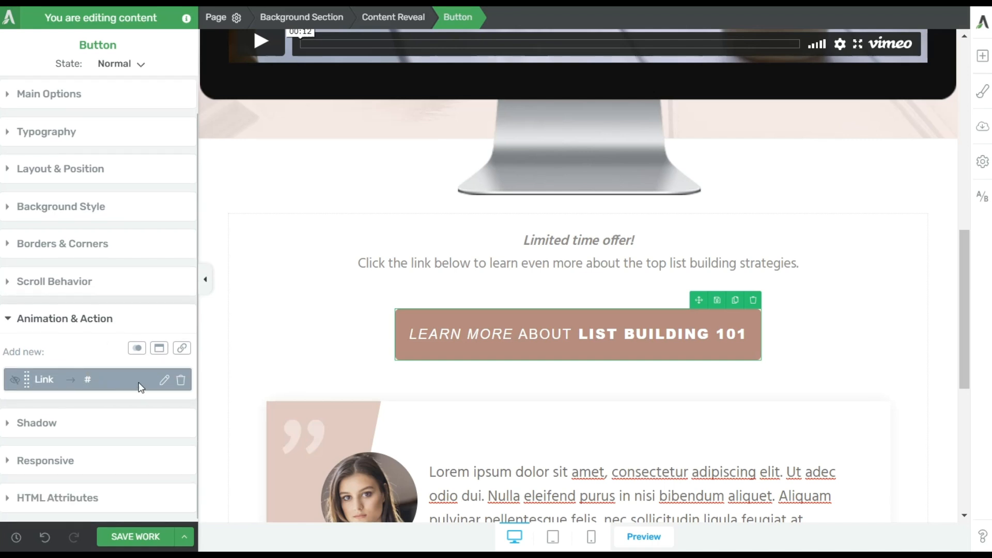
click(166, 385)
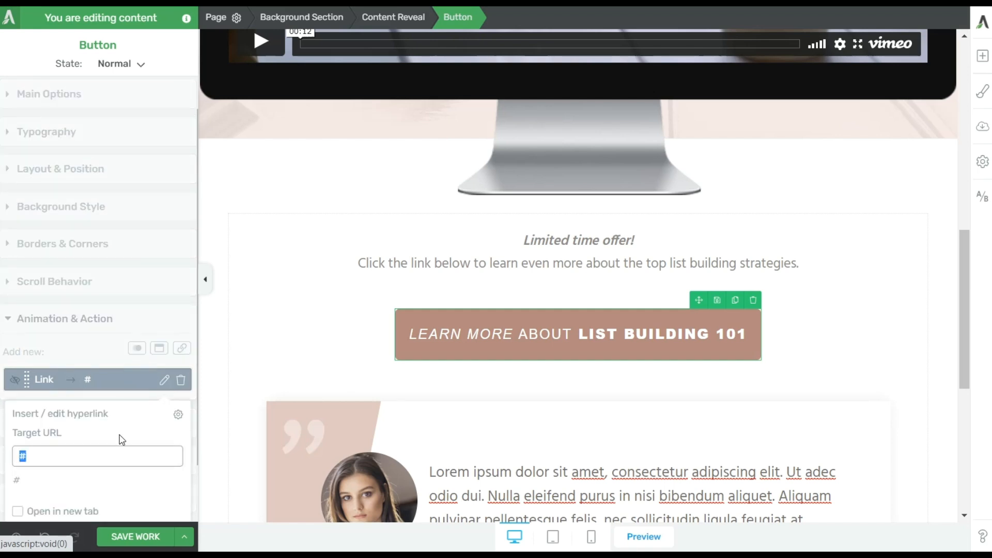
scroll(65, 380, down, 2)
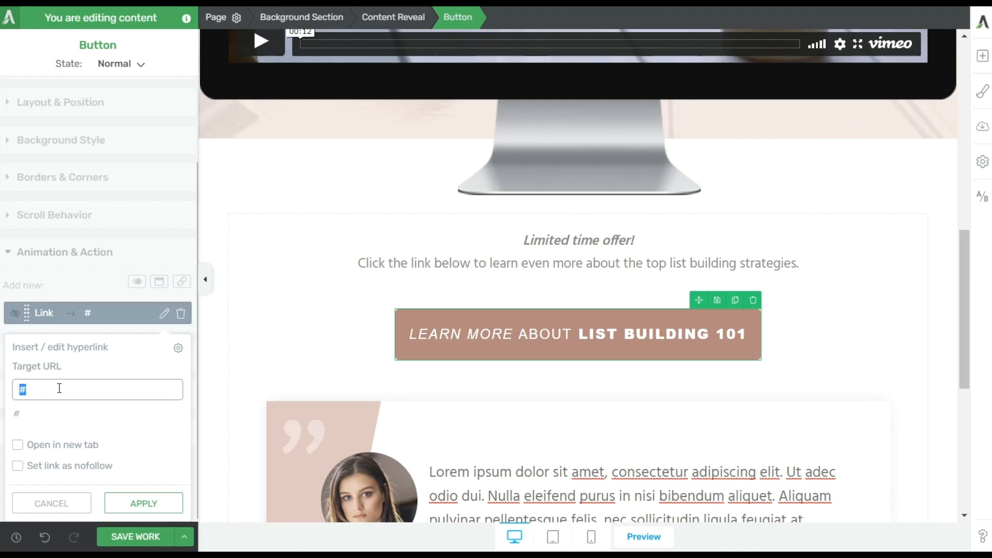
text(train)
click(67, 444)
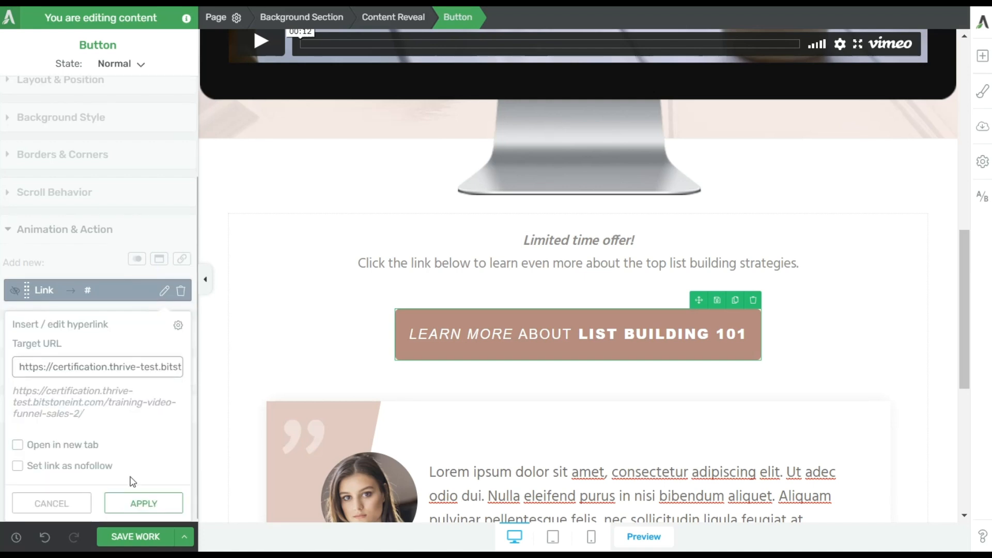
click(132, 505)
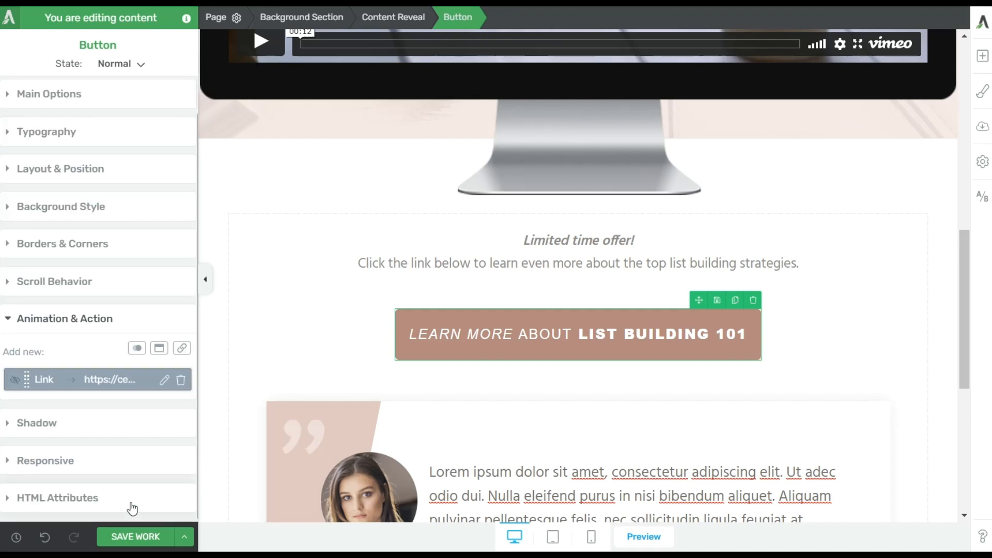
click(136, 537)
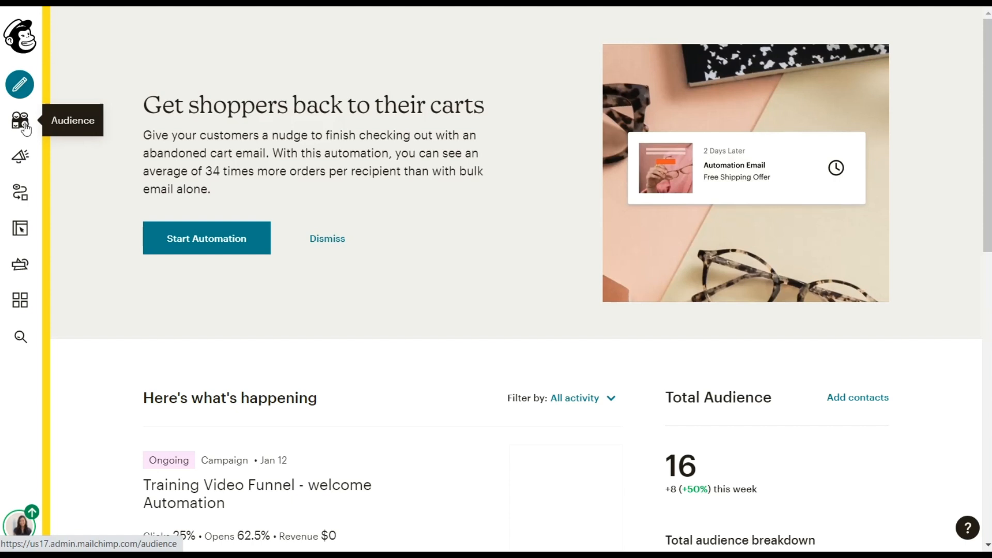
- Switch to Mailchimp and start creating a new automated email campaign
click(22, 160)
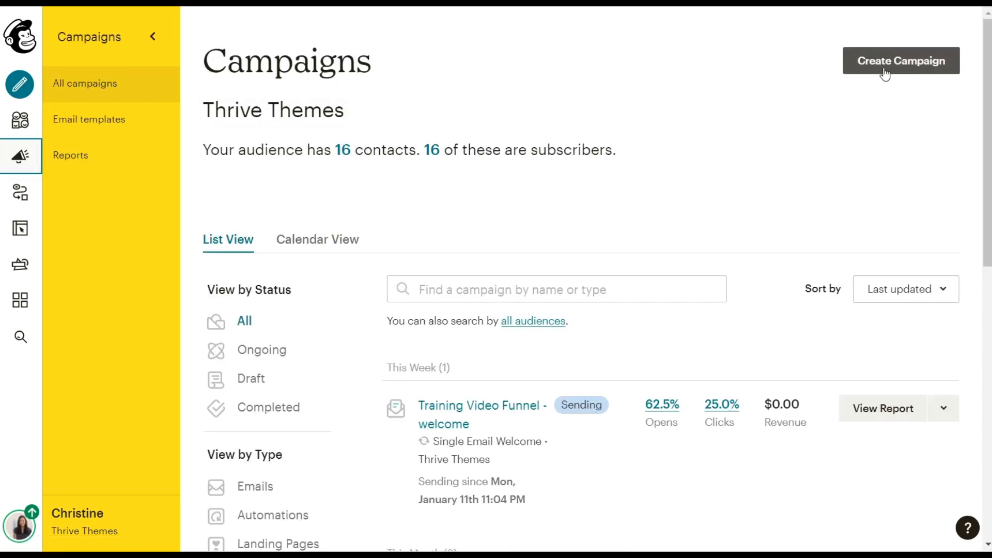
click(884, 64)
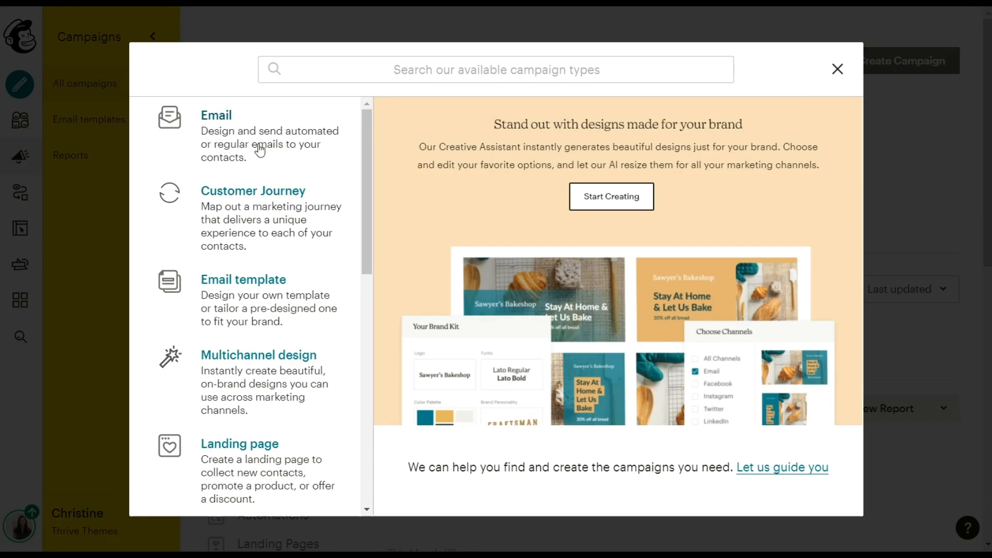
click(260, 148)
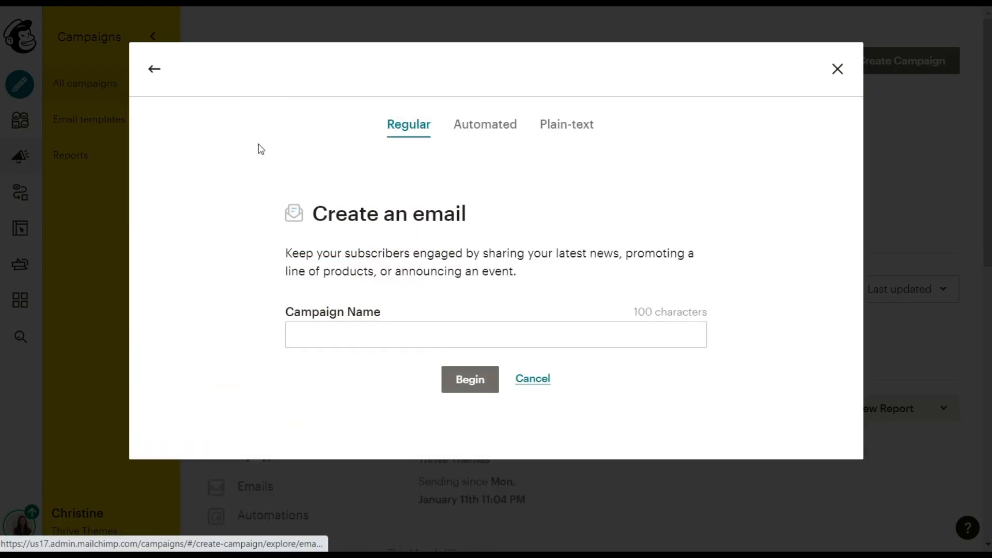
click(492, 131)
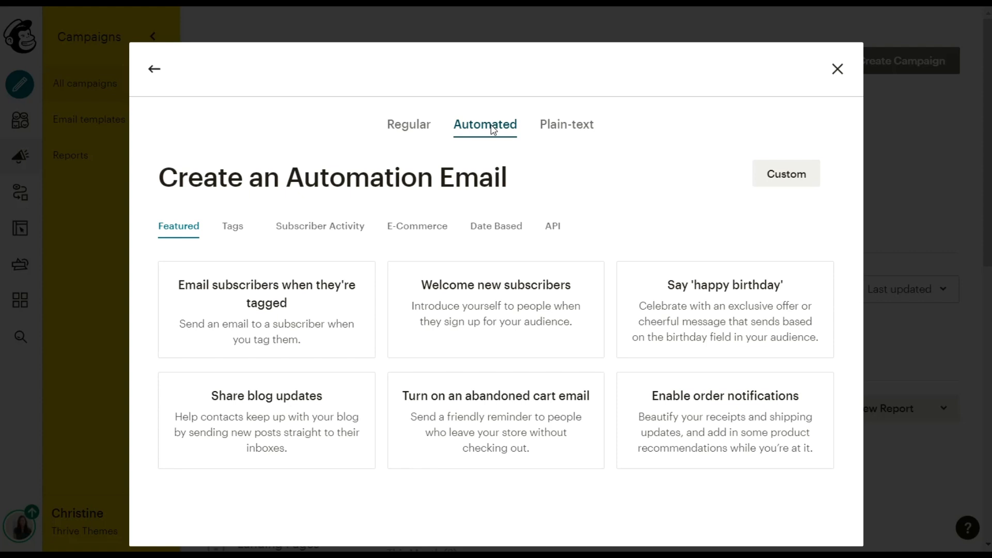
- Create a single welcome email for new subscribers with the campaign name "Training Video Funnel - Welcome Email 2"
click(491, 327)
click(472, 325)
drag(456, 326, 175, 328)
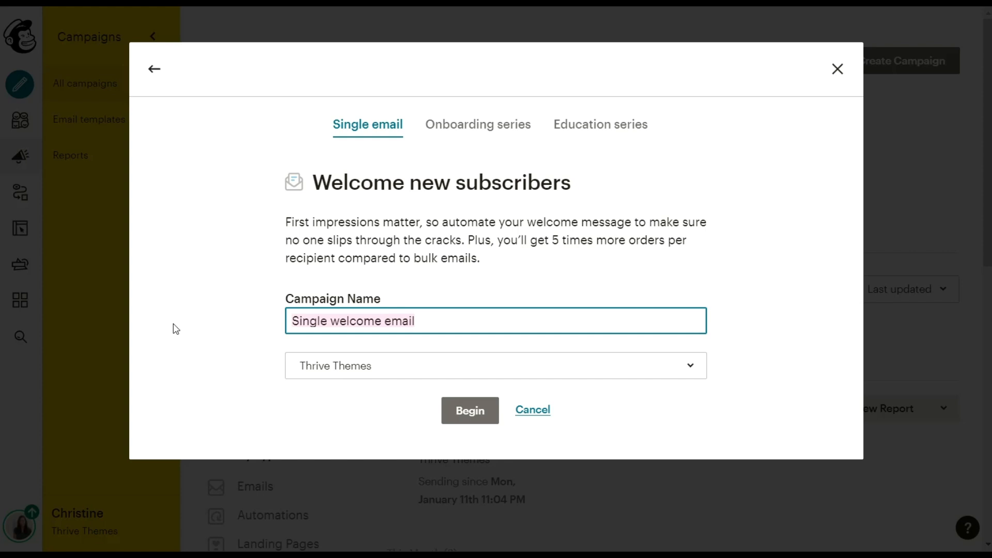
text(Training Video Funnel - Welcome Email 2)
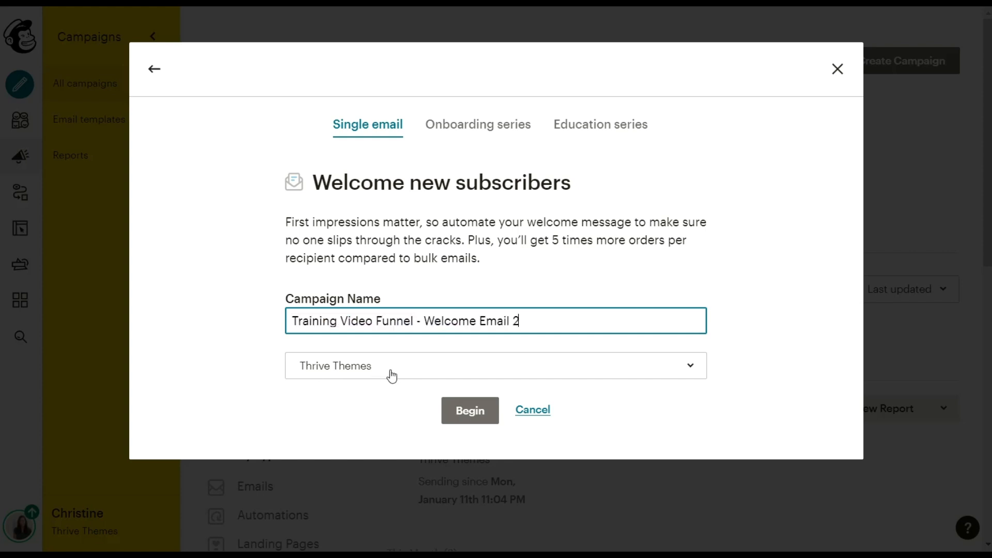
click(469, 422)
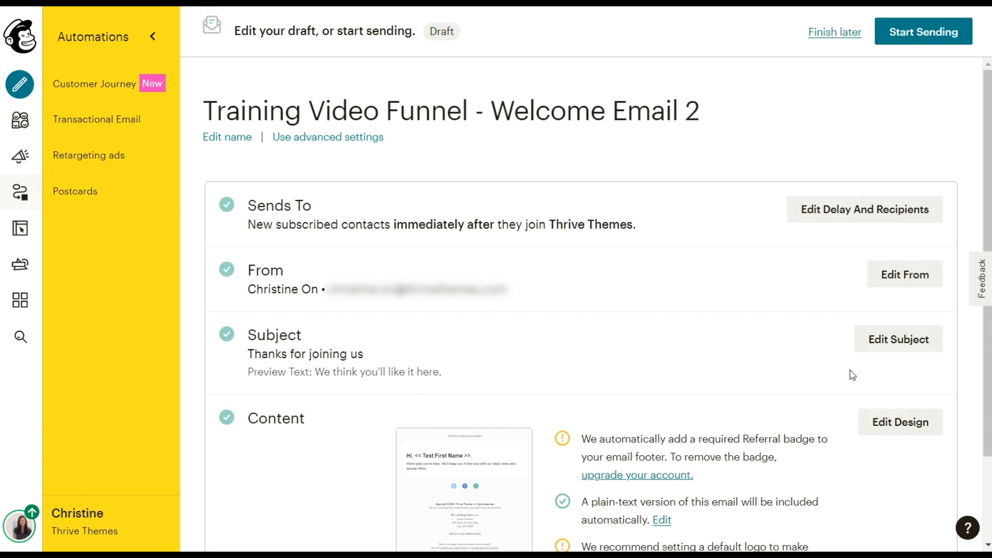
- Set the subject to "Get ready to jumpstart your email list" and the preview text to "You are only 5 steps away from getting more email list subscribers!"
click(911, 344)
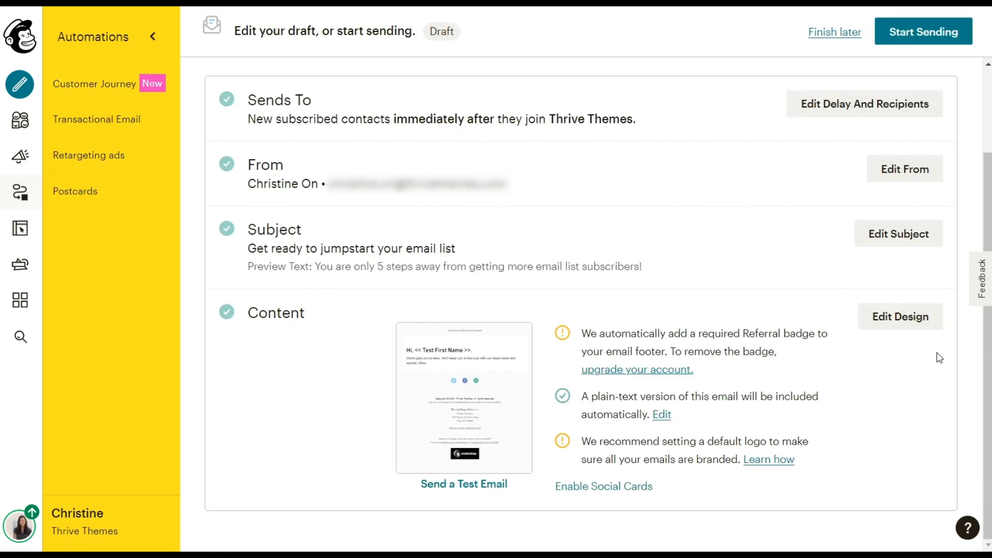
- Replace the placeholder logo in the email design with the newest logo in My Files and reduce its display size to roughly three quarters
click(910, 327)
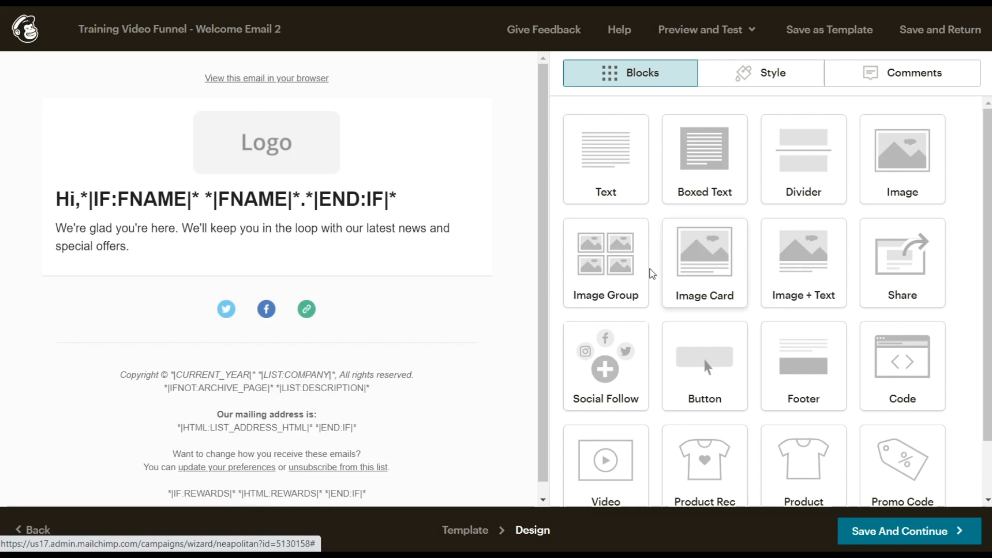
click(382, 128)
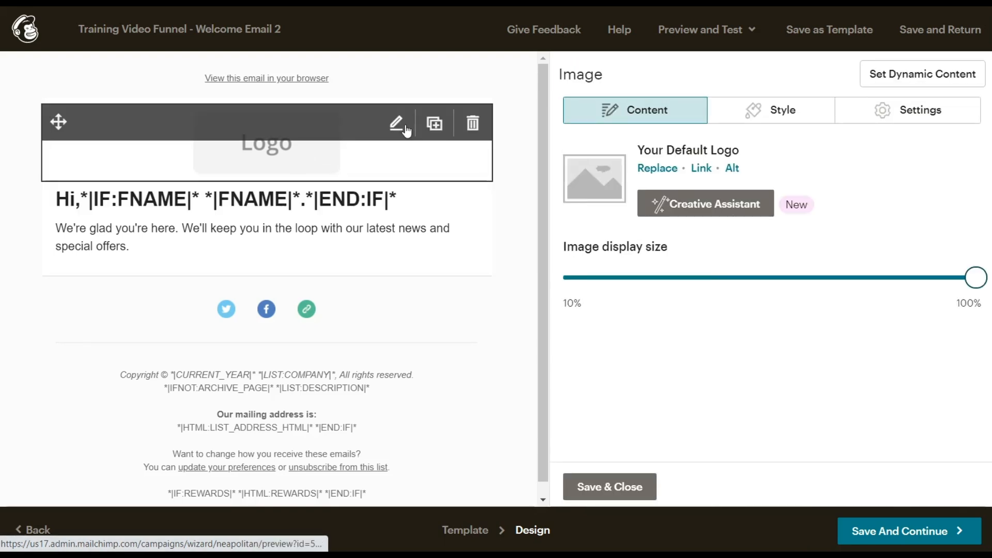
click(658, 168)
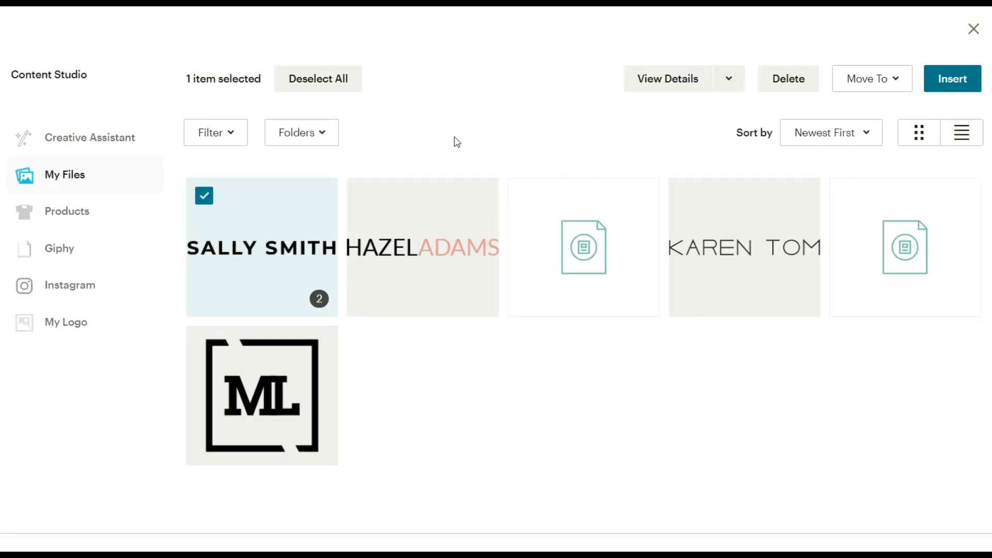
click(963, 82)
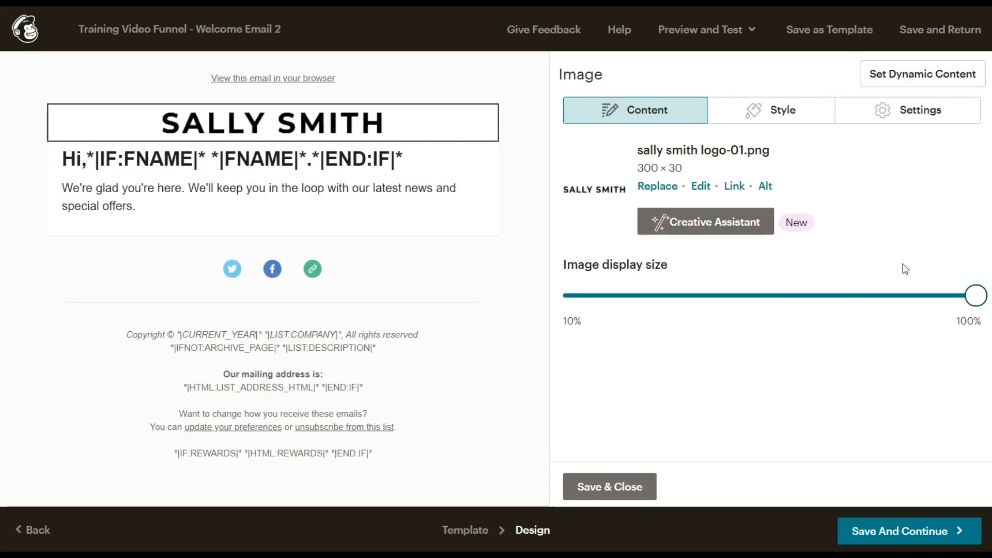
drag(976, 296, 867, 296)
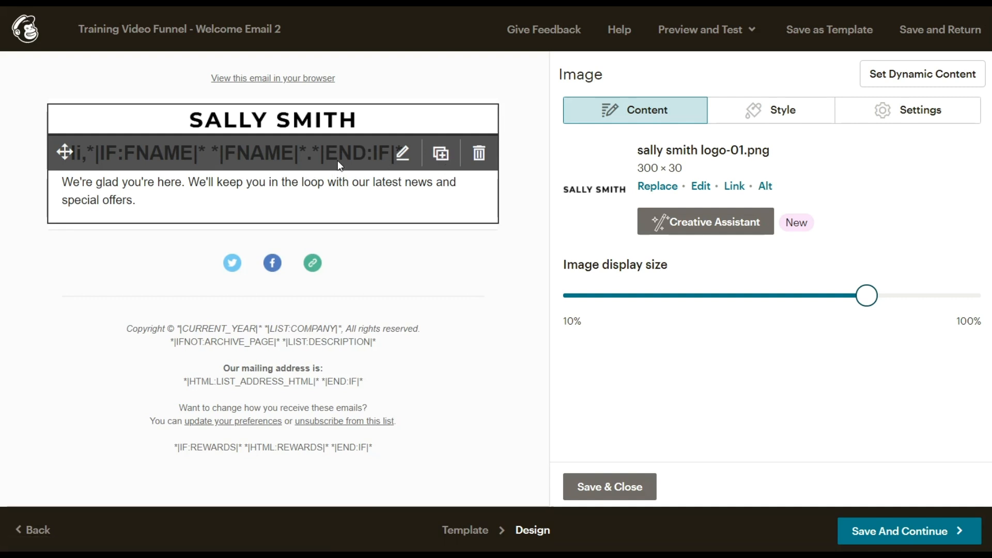
- Replace the email's body text with the training video message, starting "Your free training video is here!" and including the learning points, closing link and sign-off
click(208, 210)
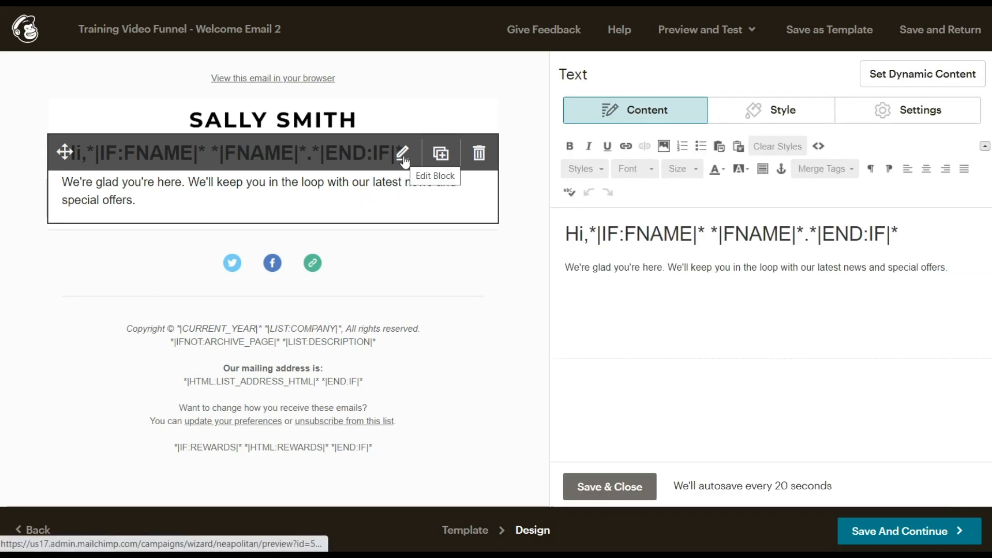
drag(946, 267, 536, 273)
text(Your free training video is here! This is your chance to learn: How to get more people to see your email list opt-in How to create offers that people love Which strategies are working today (and which ones aren't!) What to send to your email list after people have signed up I really think you should take the time to watch the video in it's entirety. You won't regret it. Click here to watch 5 Steps to Skyrocketing Your Email List Growth. Best, Sally)
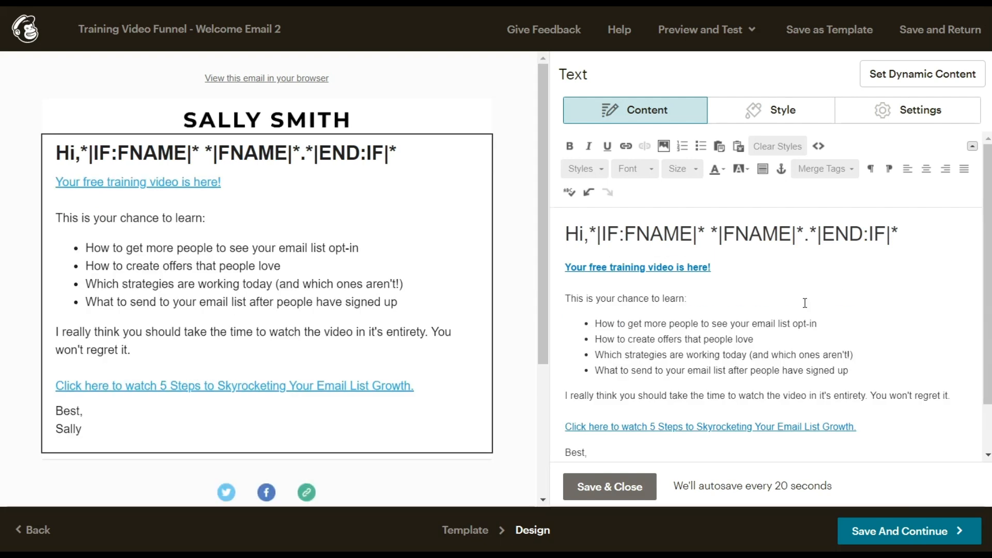
scroll(804, 302, down, 1)
scroll(758, 297, up, 1)
click(757, 282)
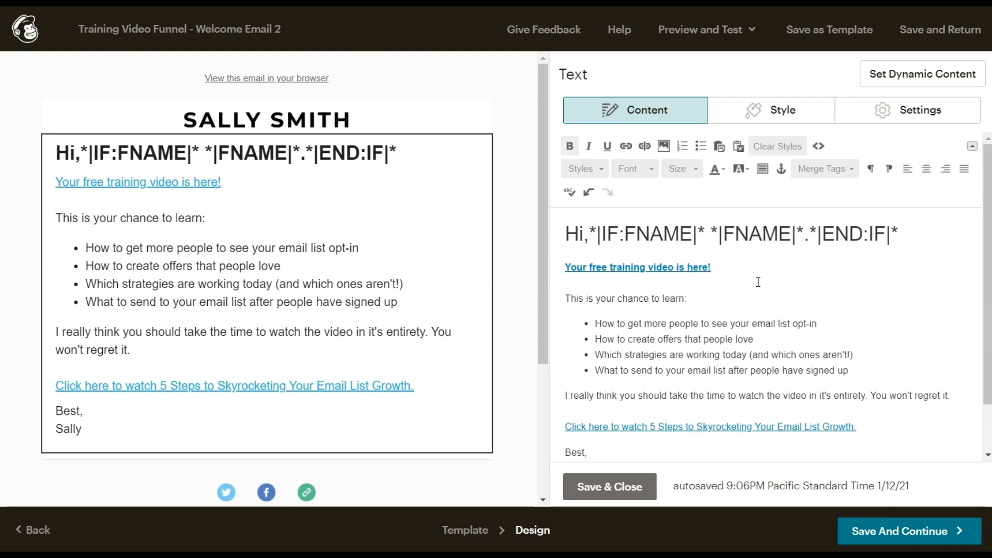
drag(711, 270, 532, 273)
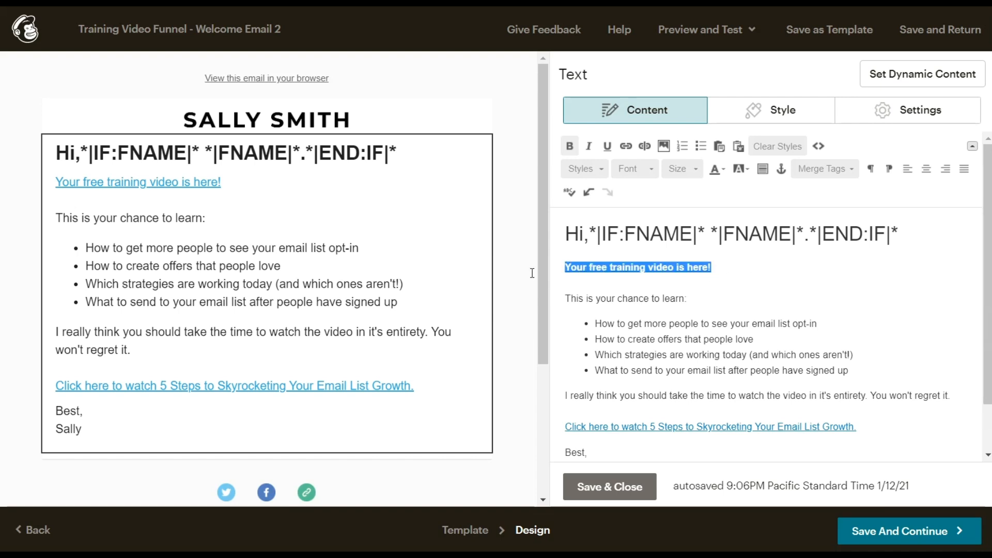
click(626, 147)
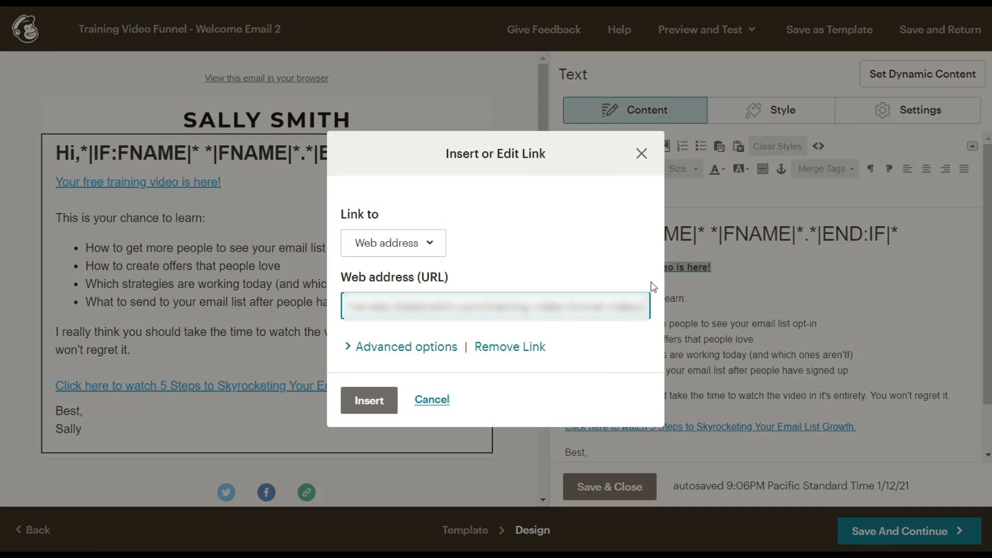
key(ctrl+v)
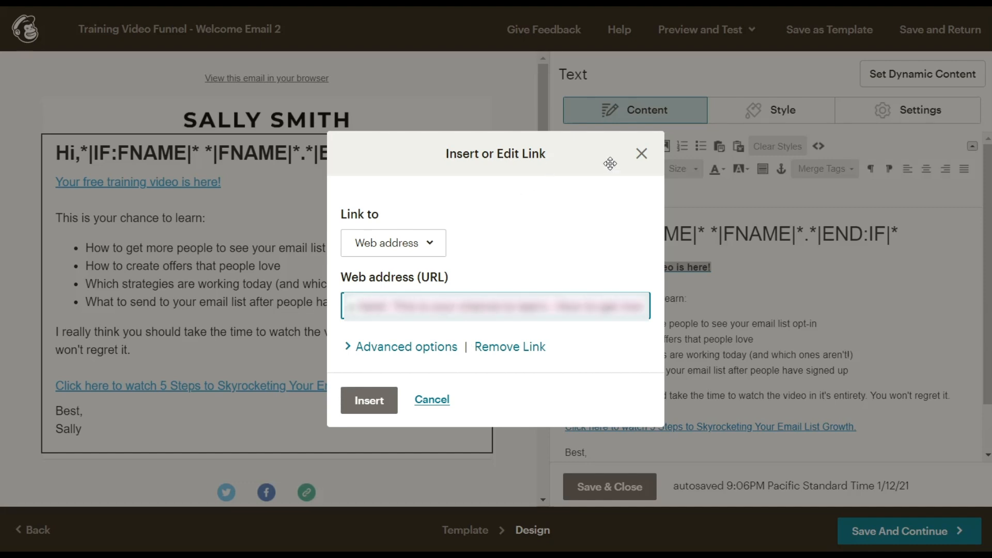
click(636, 159)
- Save the text block and email design, and start sending the welcome email automation
click(609, 487)
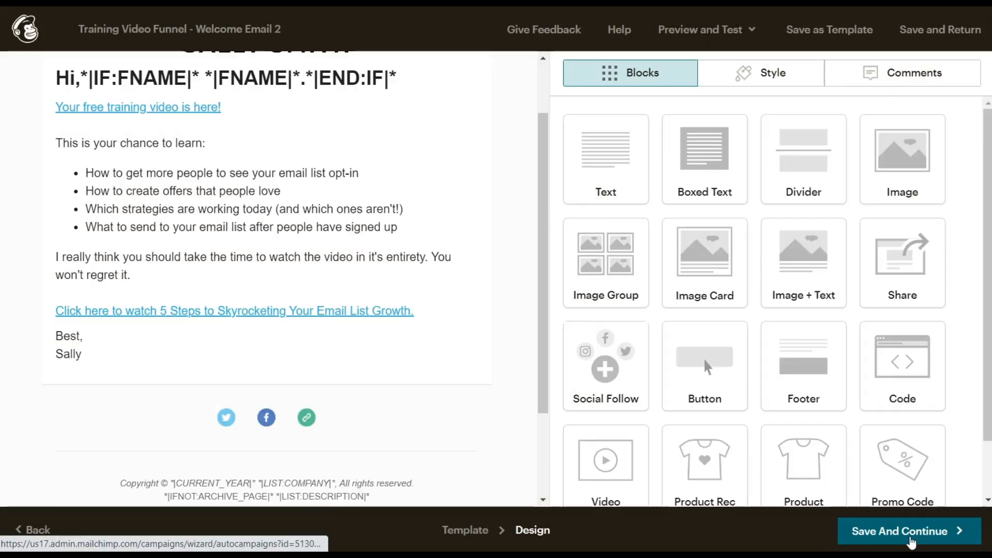
click(910, 541)
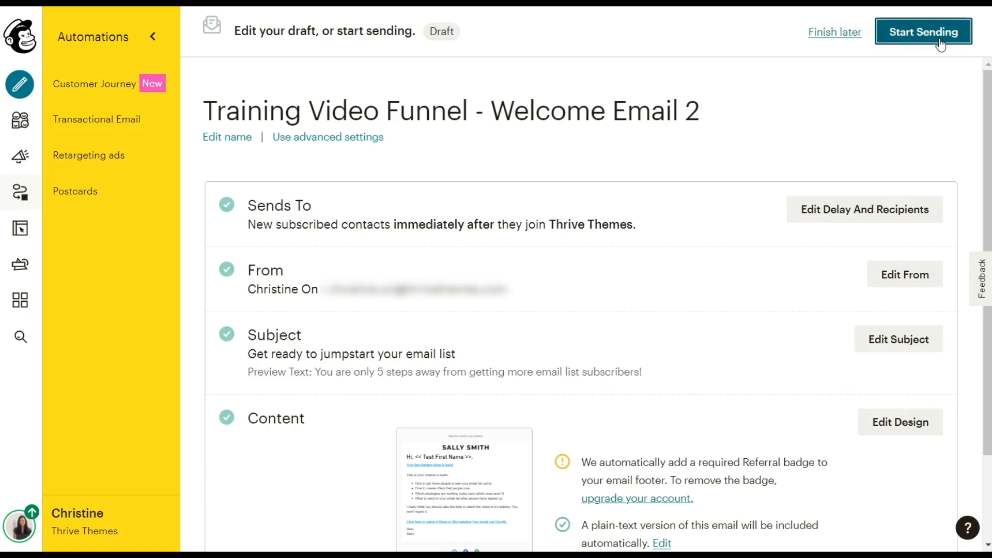
click(939, 40)
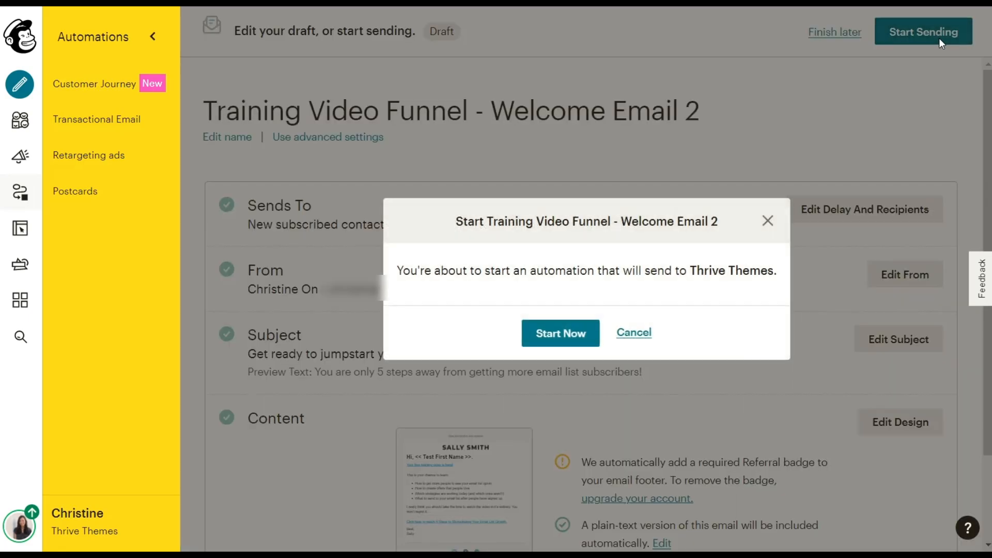
click(557, 336)
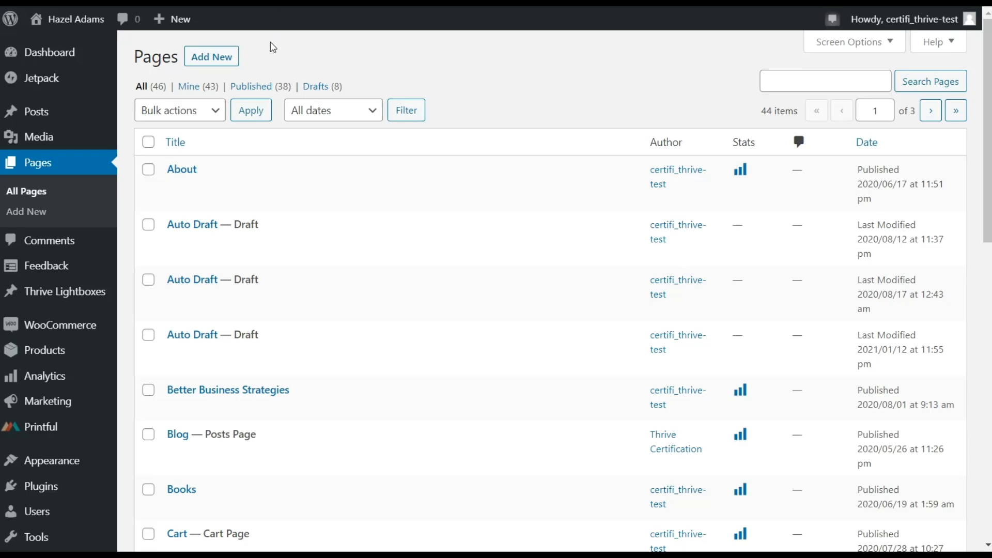
- Switch to WordPress, publish a new page titled "Training Video Funnel - Confirmation 2" and open it in Thrive Architect
click(218, 62)
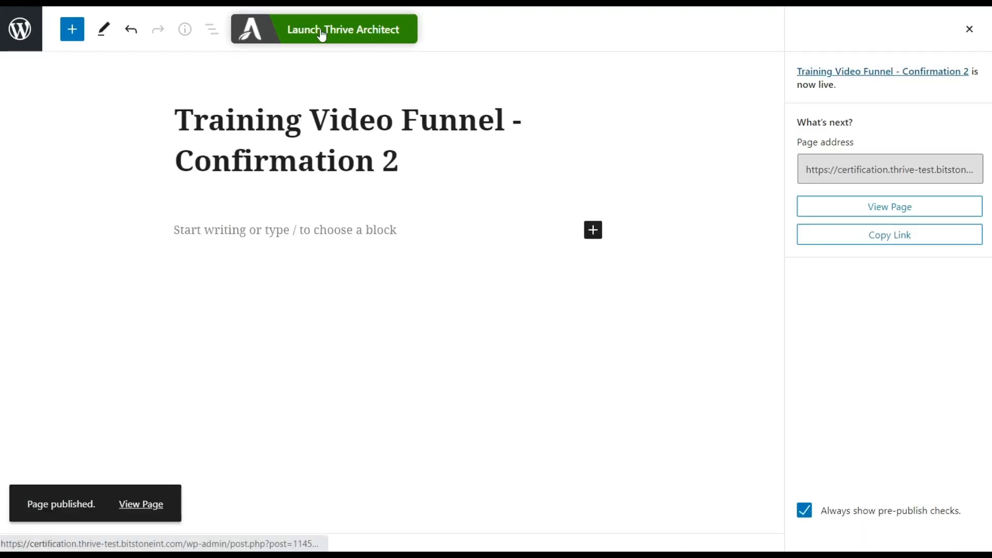
click(322, 36)
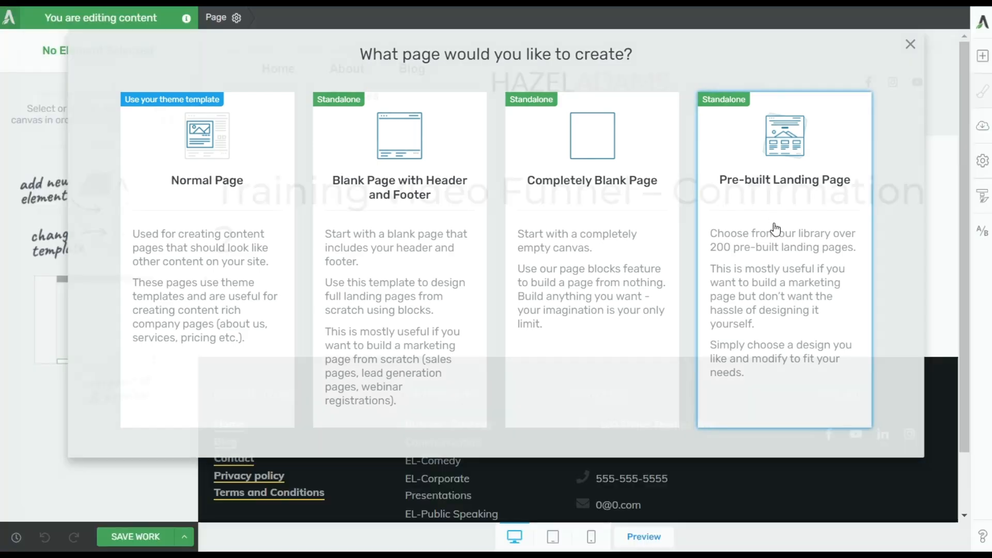
- Load the Chic Smart confirmation page template with the dark, pink-framed step boxes from the pre-built landing pages
click(775, 228)
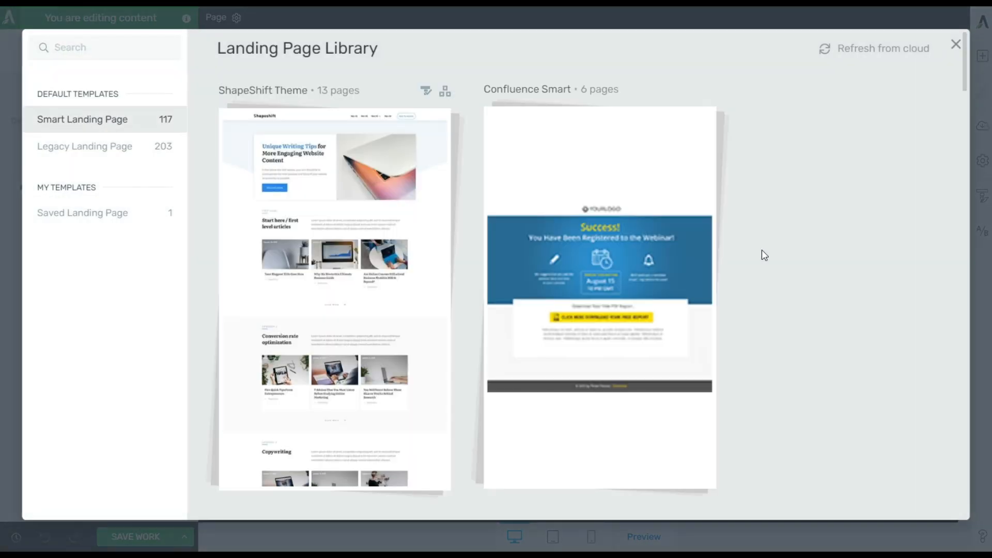
scroll(756, 288, down, 6)
click(317, 247)
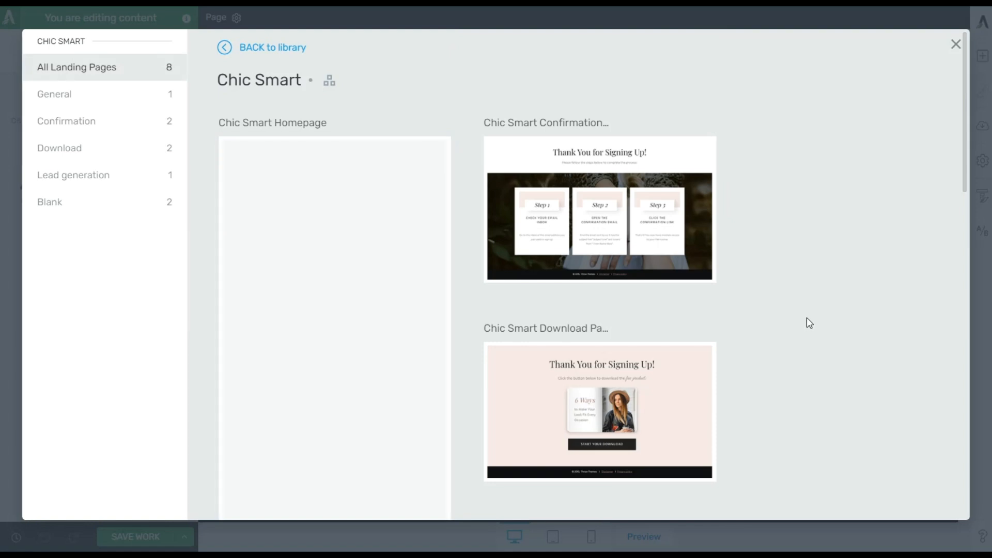
scroll(726, 193, down, 2)
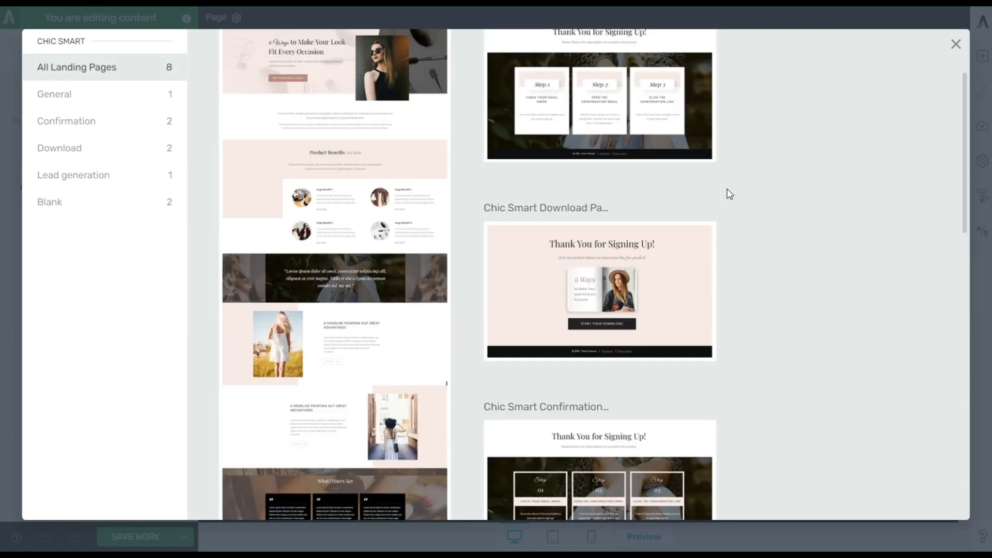
scroll(750, 248, down, 2)
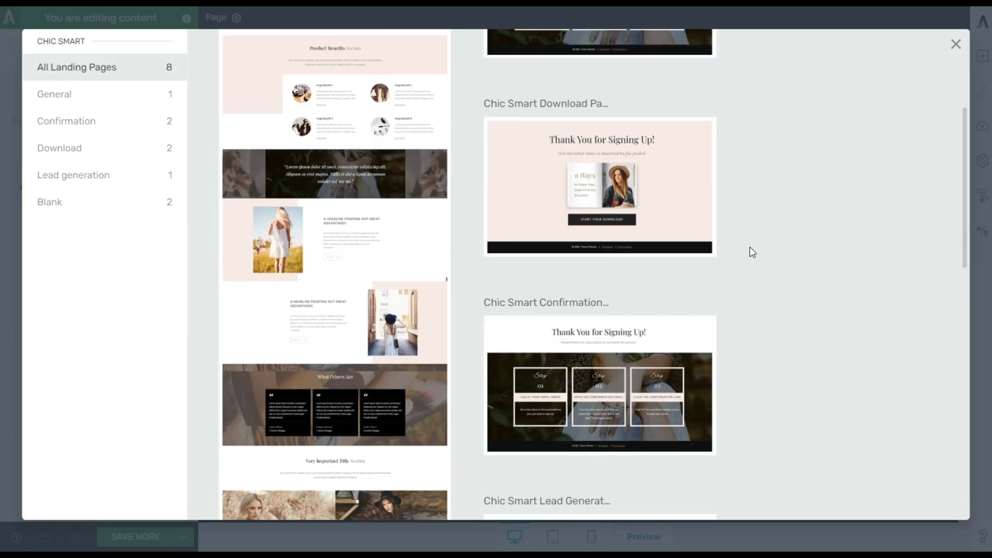
click(634, 350)
click(860, 490)
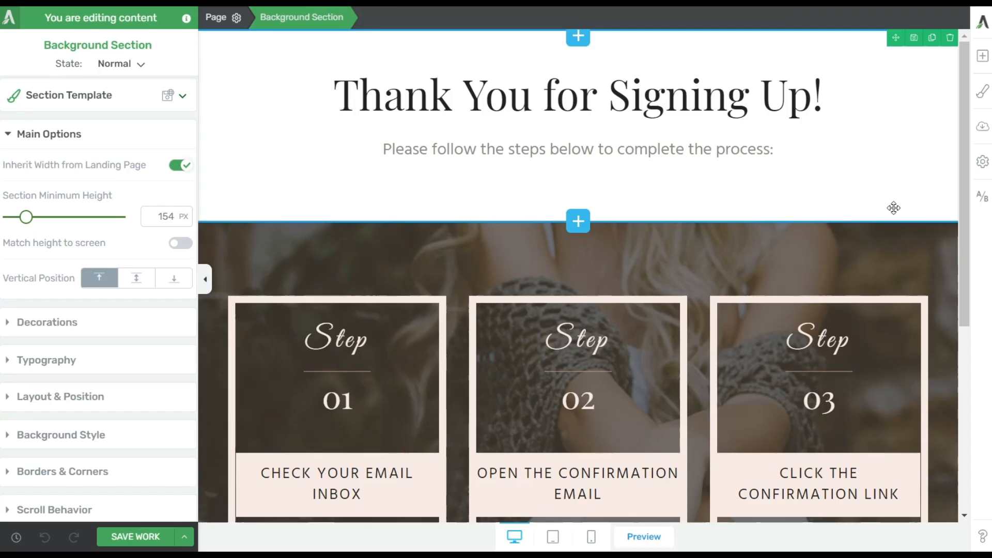
- Change the headline to "Thanks for signing up!" and the line below it to "Please follow the steps below to access the training."
click(843, 92)
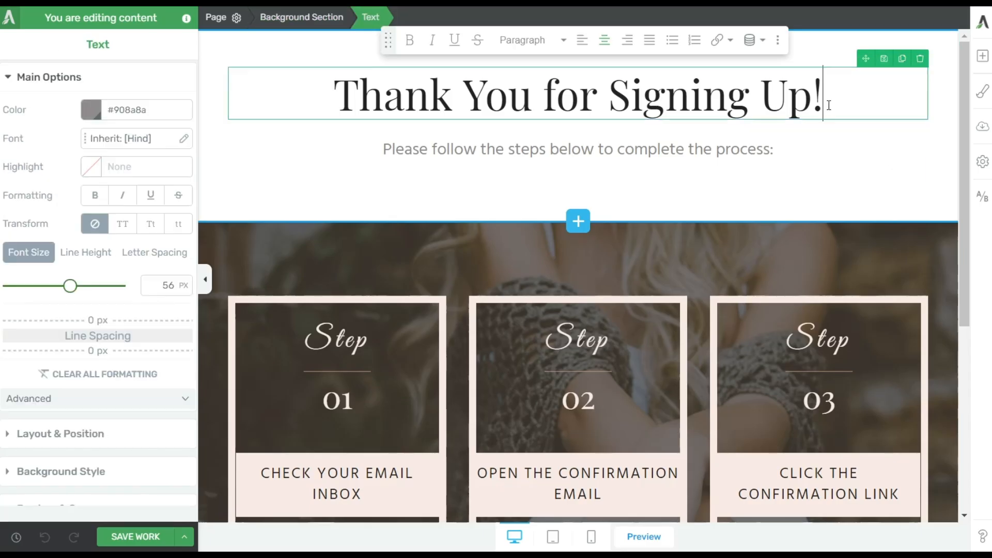
drag(842, 92, 397, 115)
text(Thanks for signing up!)
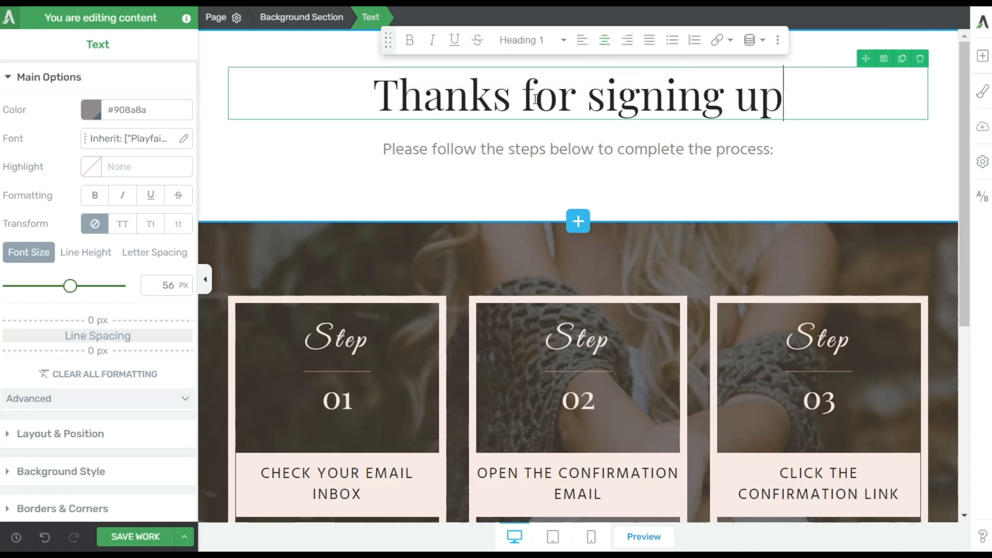
click(624, 149)
drag(618, 149, 775, 145)
text(access the training.)
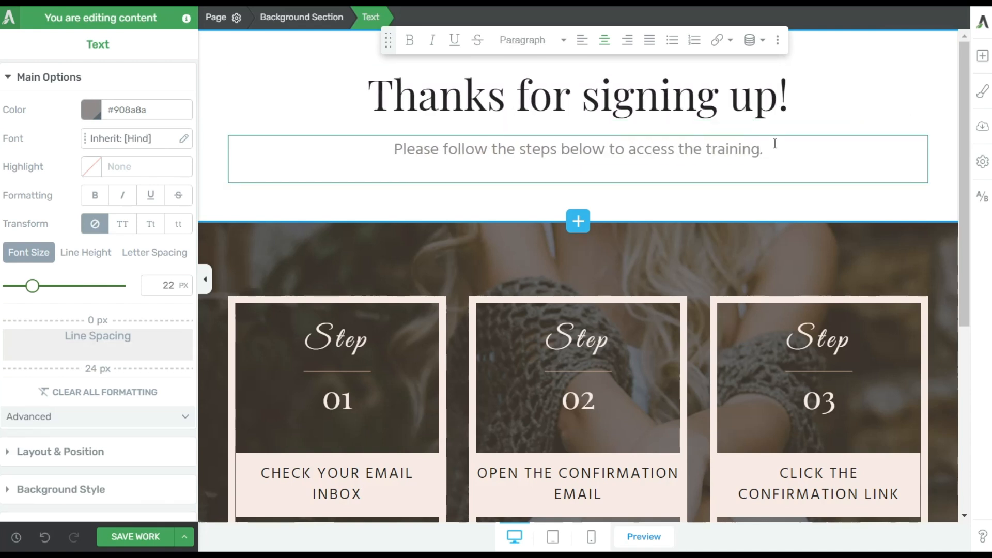
- Replace the "From Name Here" placeholder in the Step 02 description with the sender's full name
scroll(646, 309, down, 3)
click(612, 431)
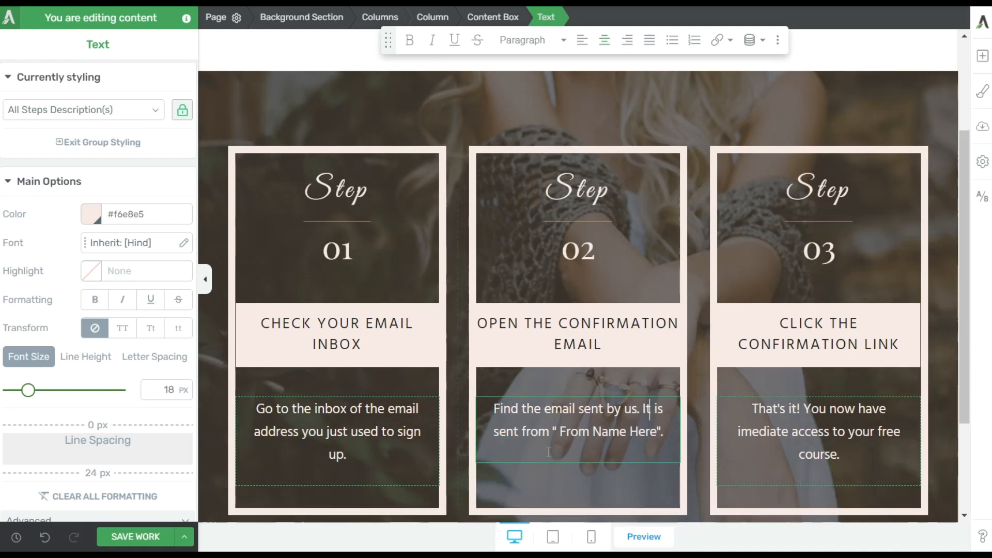
drag(556, 433, 656, 440)
text(Sally Smith)
- Replace the background image of the steps section with the media library photo of a team meeting around a table
scroll(646, 362, up, 3)
scroll(646, 362, down, 1)
click(635, 182)
scroll(44, 315, down, 3)
click(43, 313)
click(37, 273)
click(36, 334)
scroll(562, 323, down, 1)
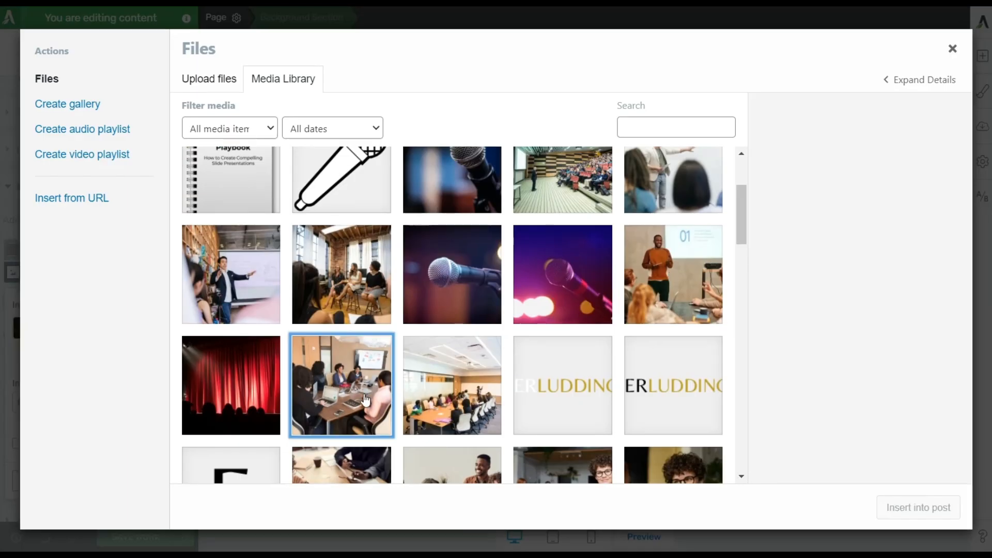
click(362, 397)
click(918, 507)
scroll(616, 299, down, 1)
click(146, 482)
- Apply the 2nd Accent Light template color at 70 opacity to the steps section's solid color overlay
click(62, 250)
scroll(117, 360, down, 3)
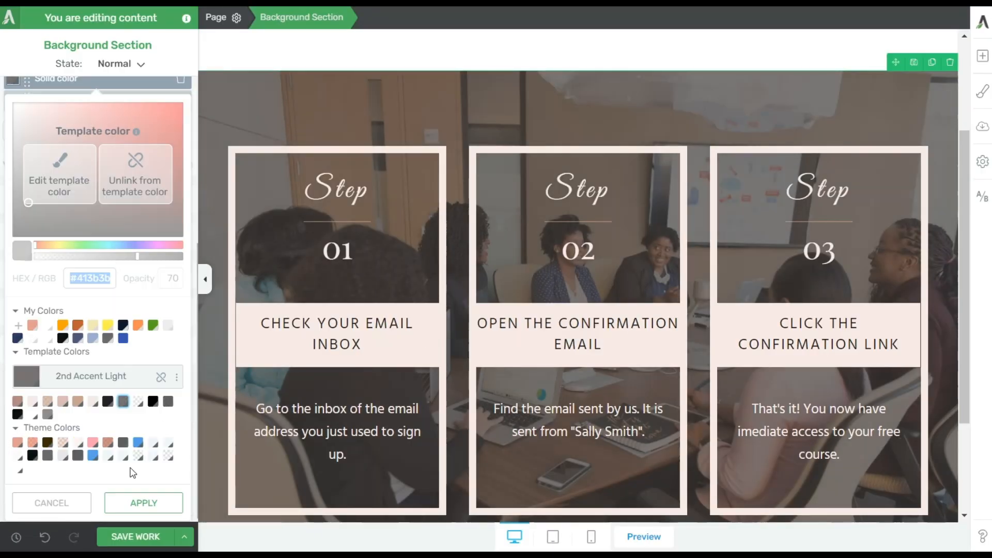
click(144, 500)
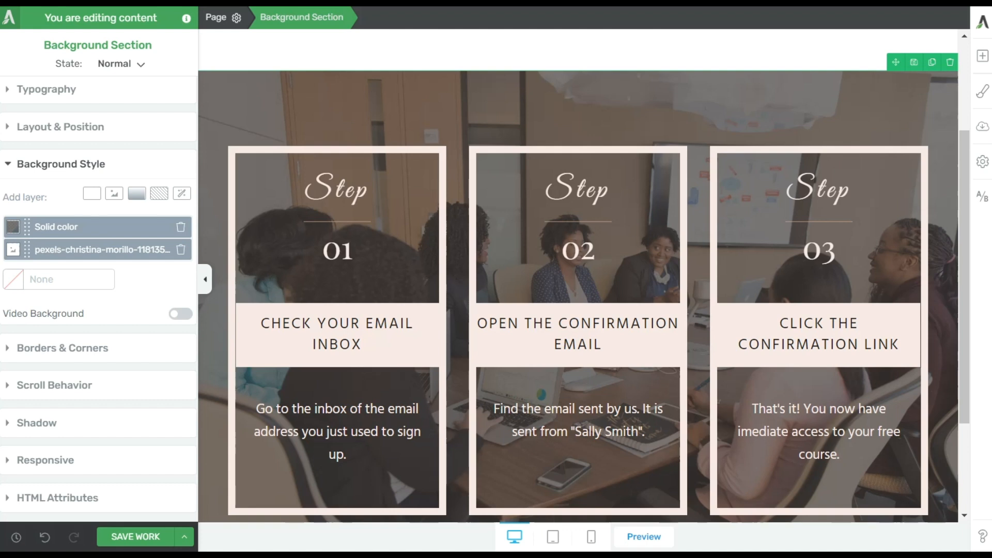
- Examine the landing page typography for Heading 1 and Heading 3, and the Main Accent color among the master template colors
click(220, 24)
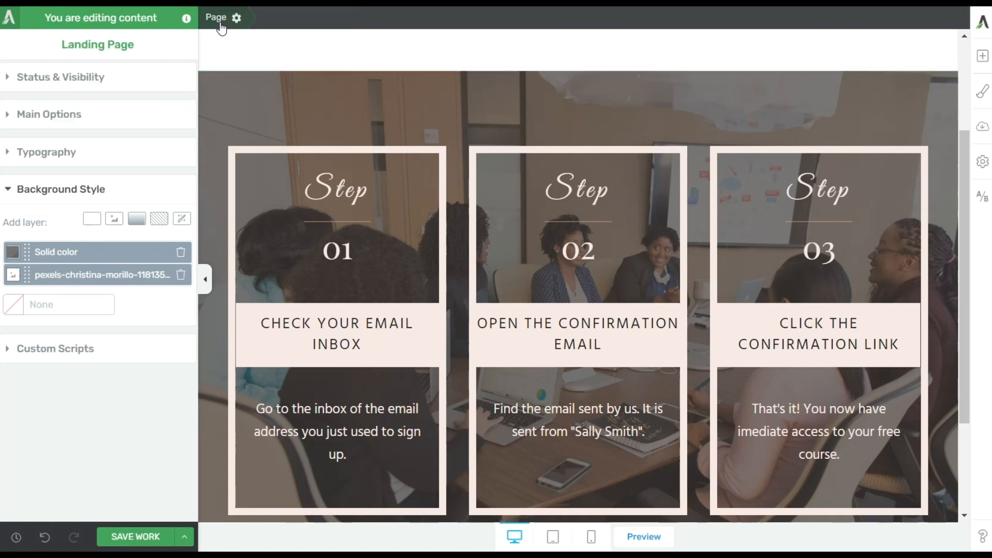
click(64, 156)
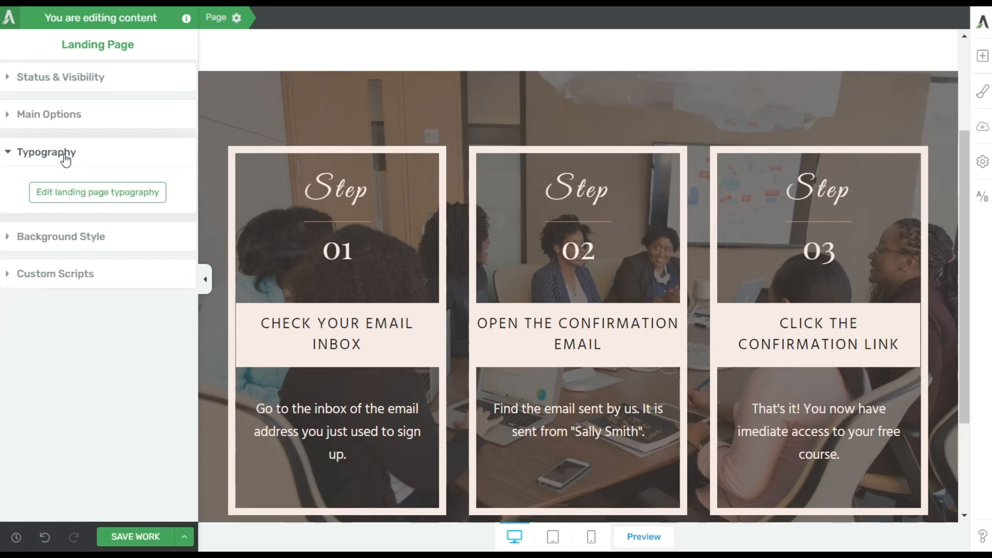
click(62, 194)
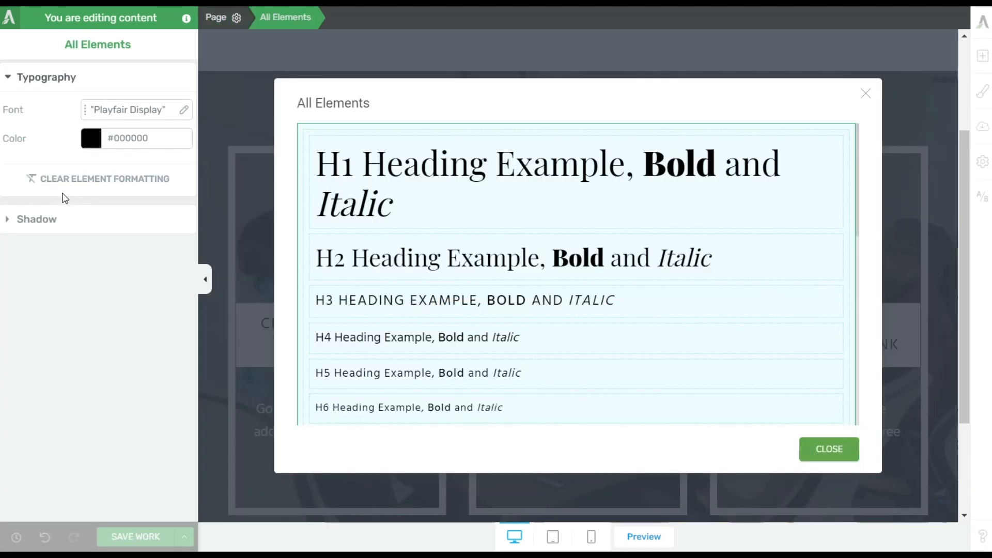
click(405, 164)
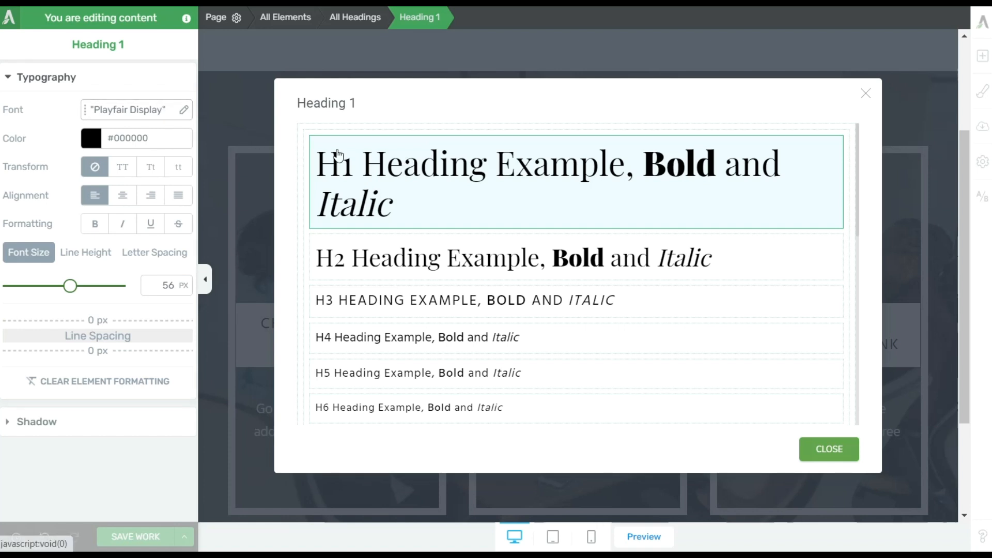
click(485, 308)
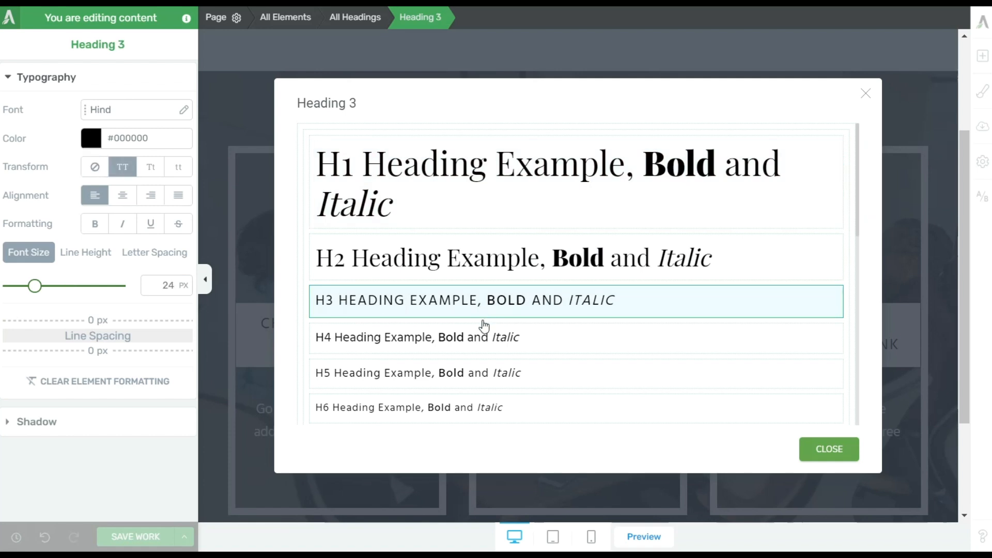
click(824, 448)
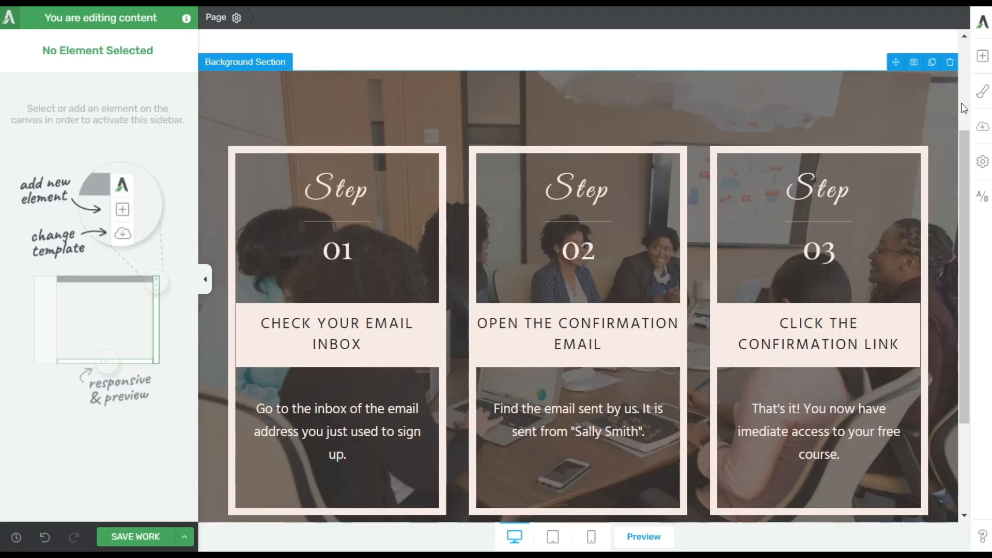
click(979, 102)
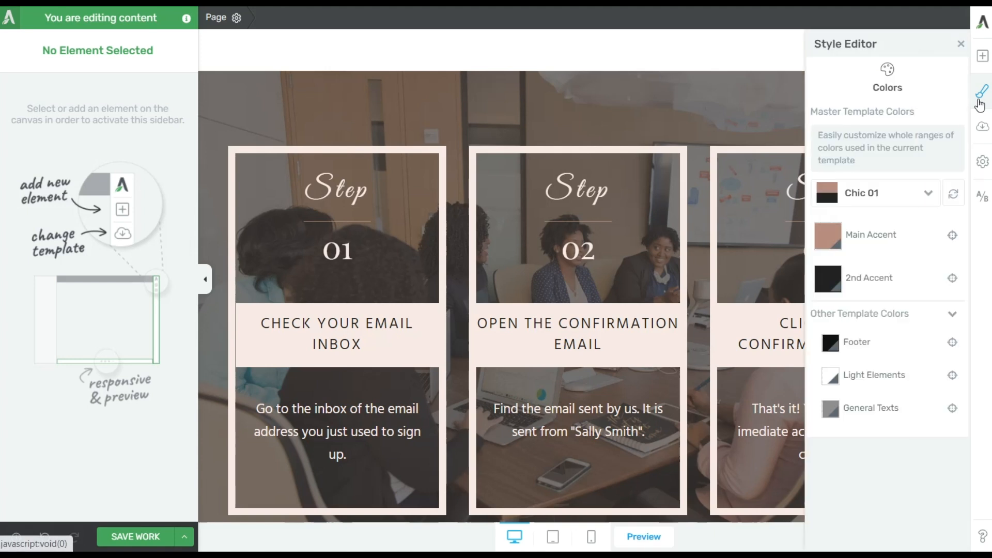
click(824, 240)
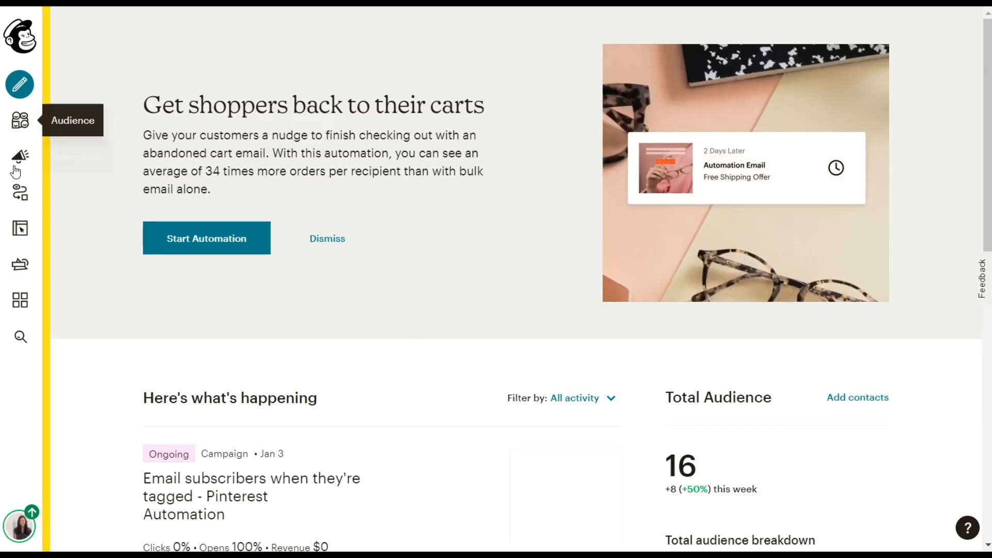
- Switch to Mailchimp and open the audience fields and merge tags settings of the Thrive Themes audience
click(20, 120)
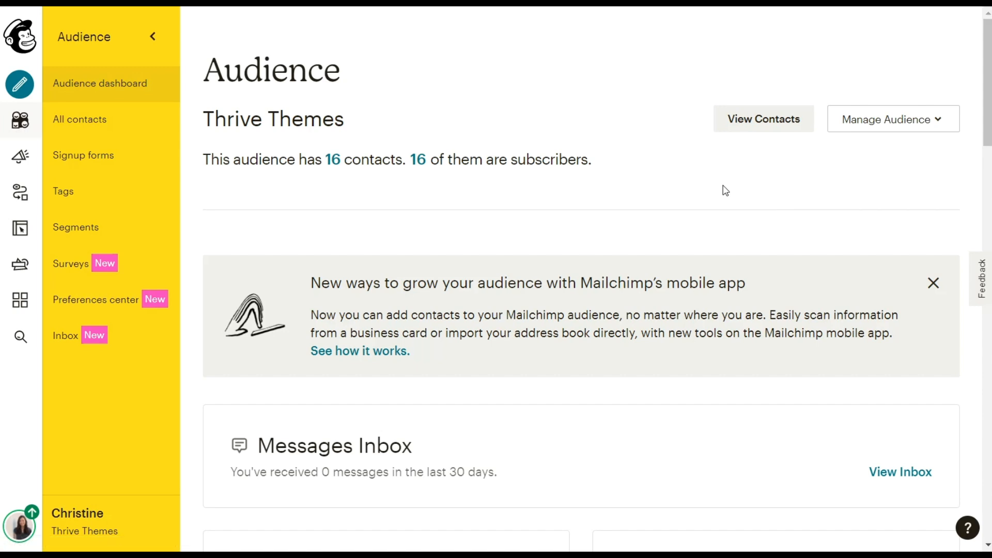
click(937, 132)
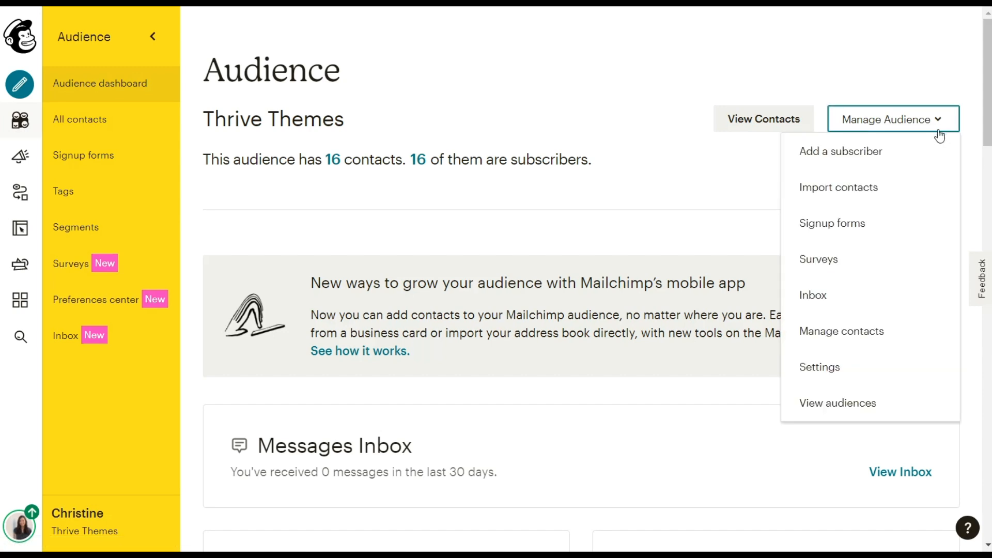
click(848, 336)
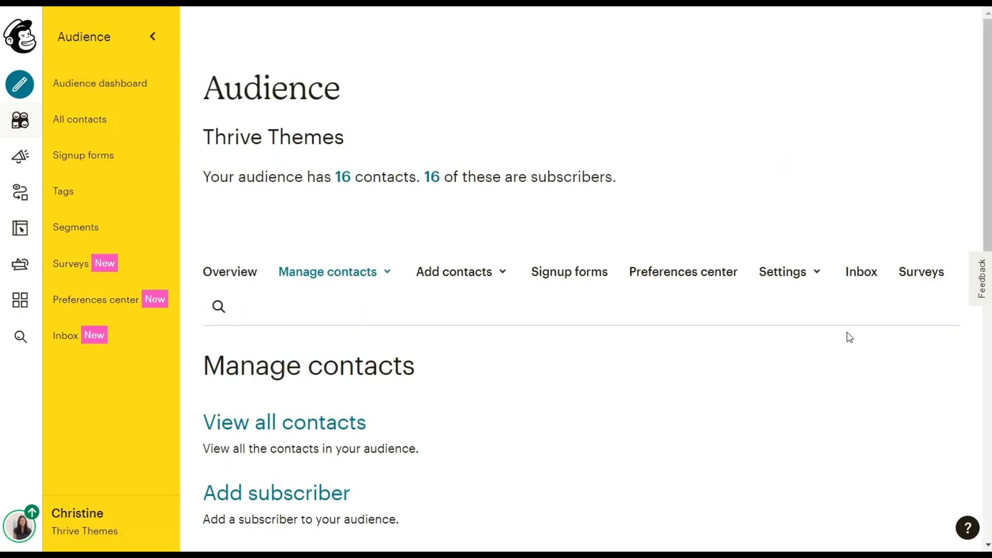
click(804, 275)
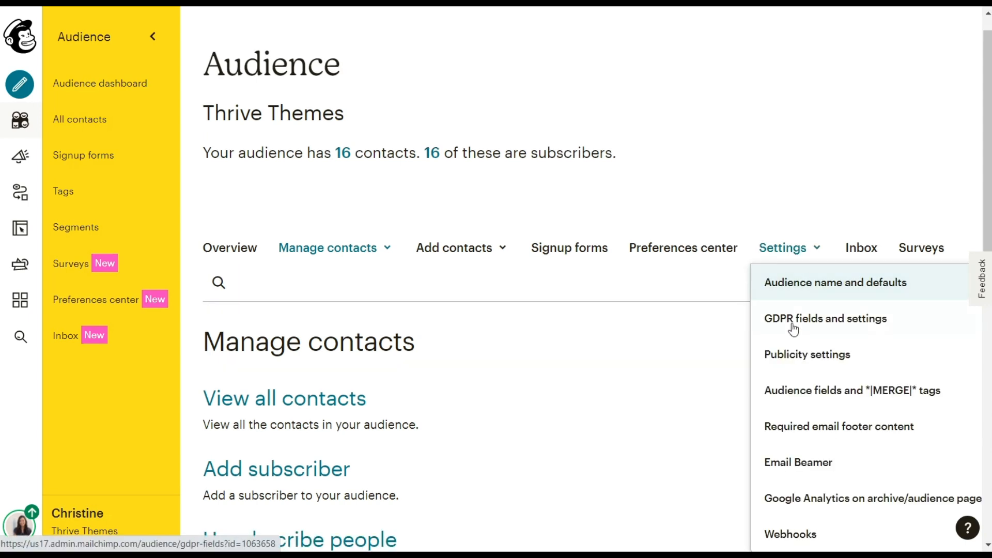
click(884, 405)
scroll(787, 377, down, 9)
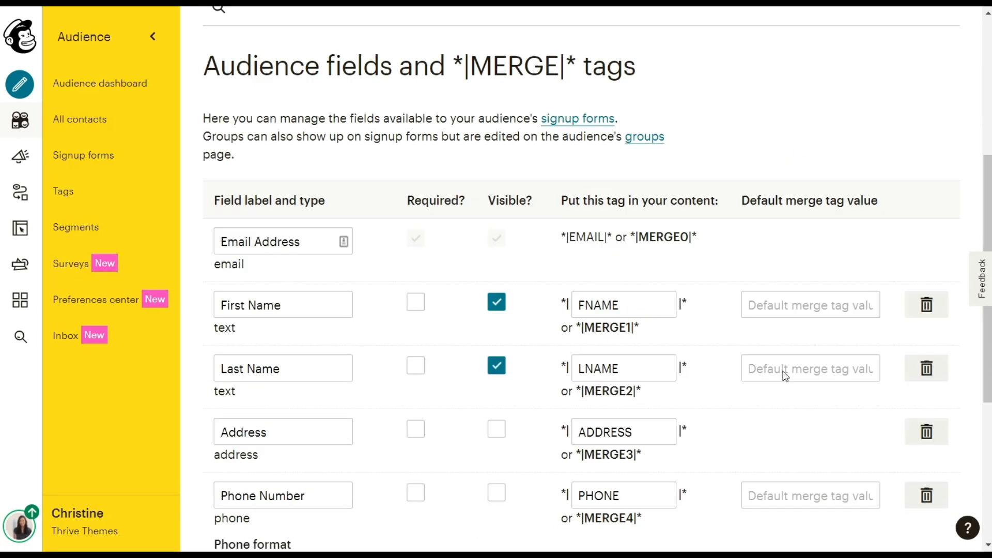
scroll(754, 351, down, 3)
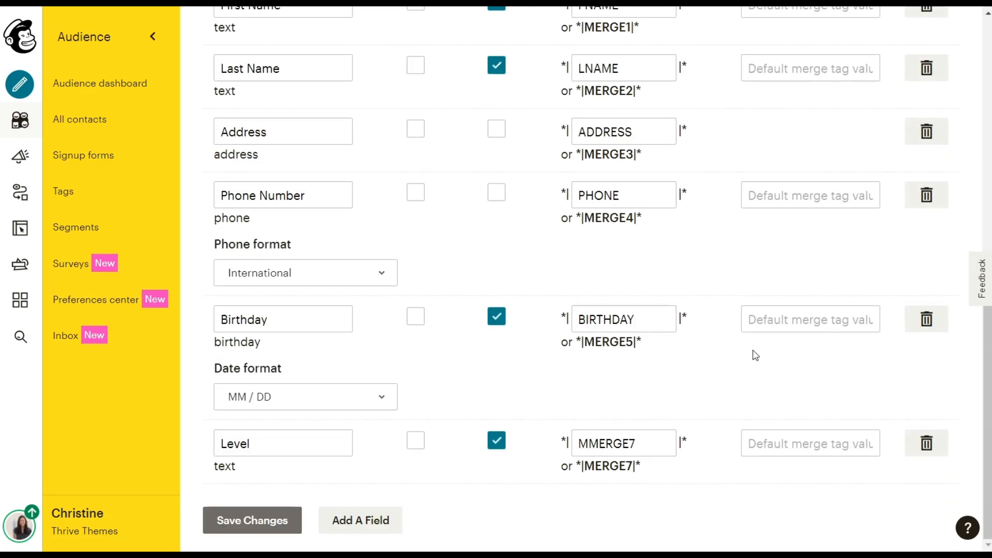
- Add a text field named "Interest" to the audience fields and save the changes
click(376, 520)
scroll(388, 495, down, 3)
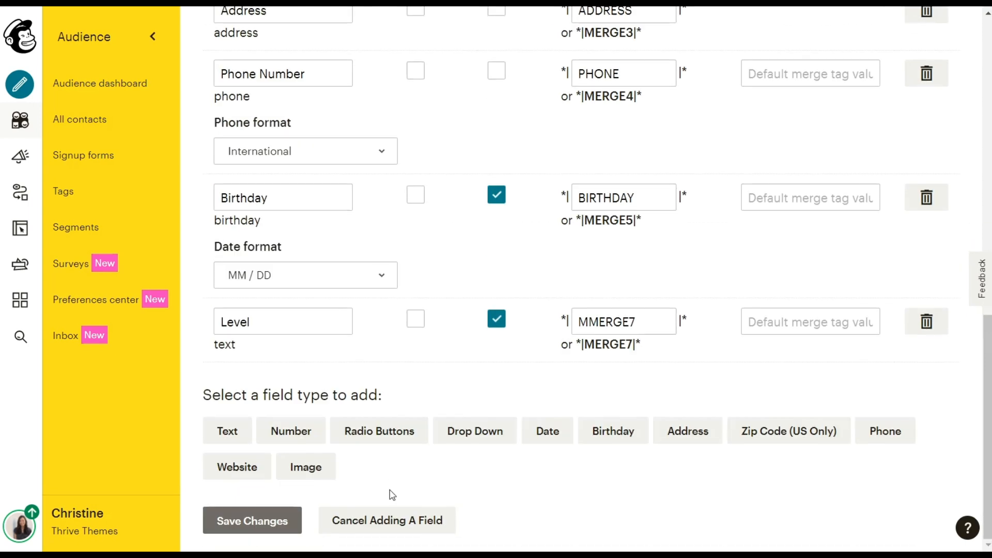
click(226, 436)
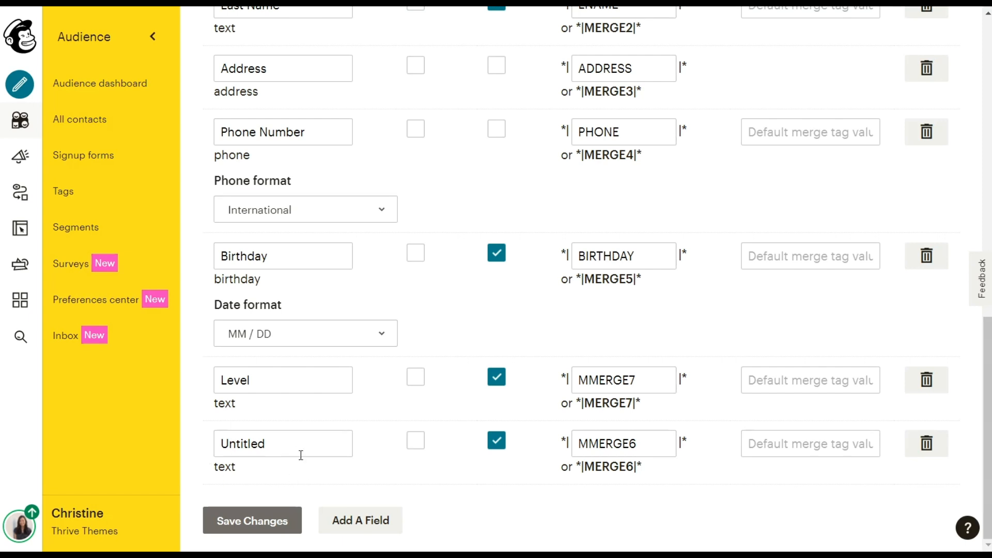
drag(299, 451, 192, 440)
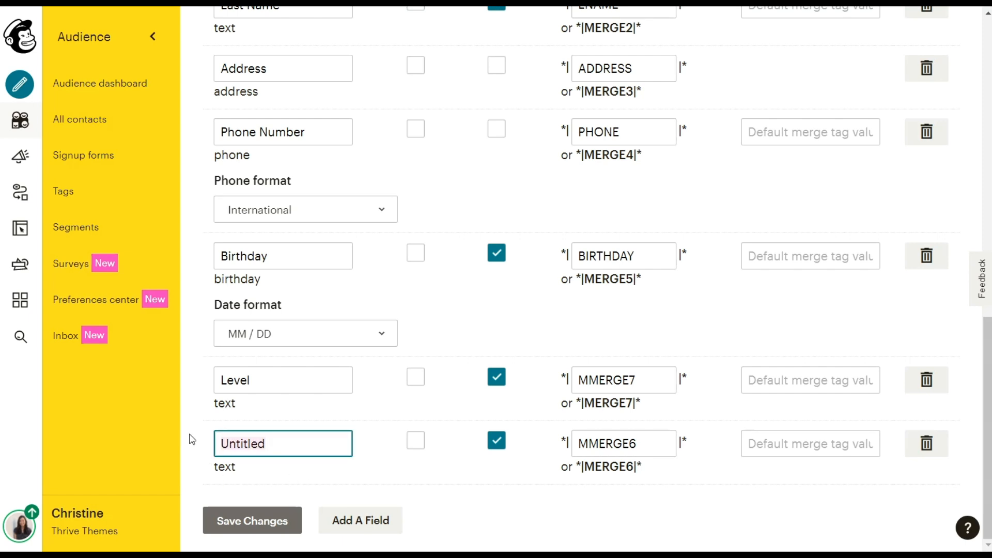
text(Interest)
click(228, 520)
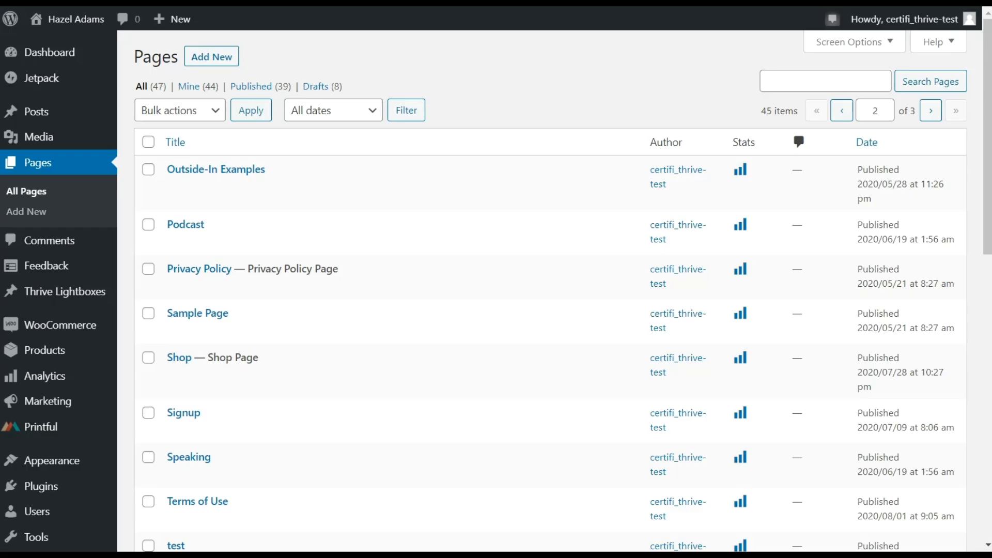
- Switch to WordPress, publish a new page titled "Training Video Funnel - Quiz 2" and open Thrive Architect's pre-built landing page library for it
click(222, 61)
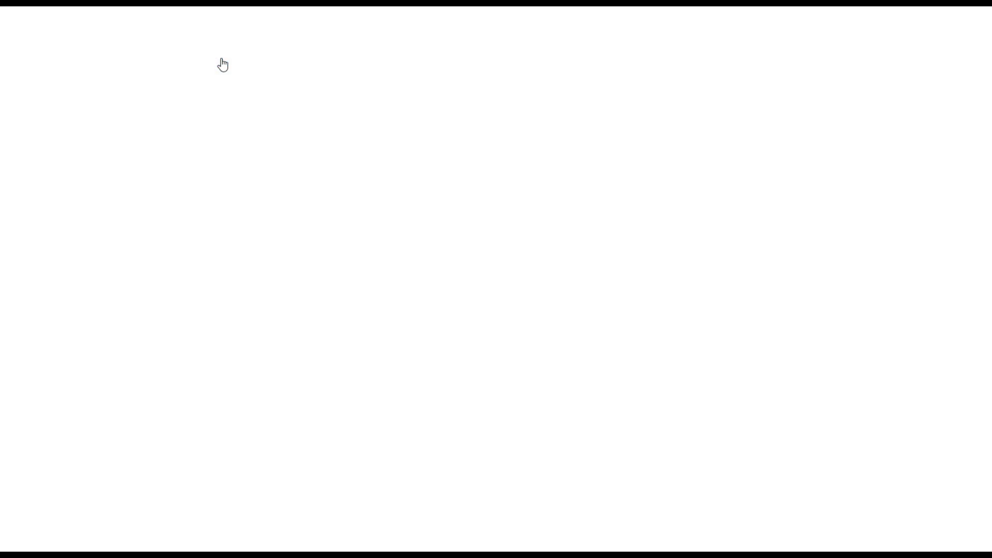
text(Training Video Funnel - Quiz 2)
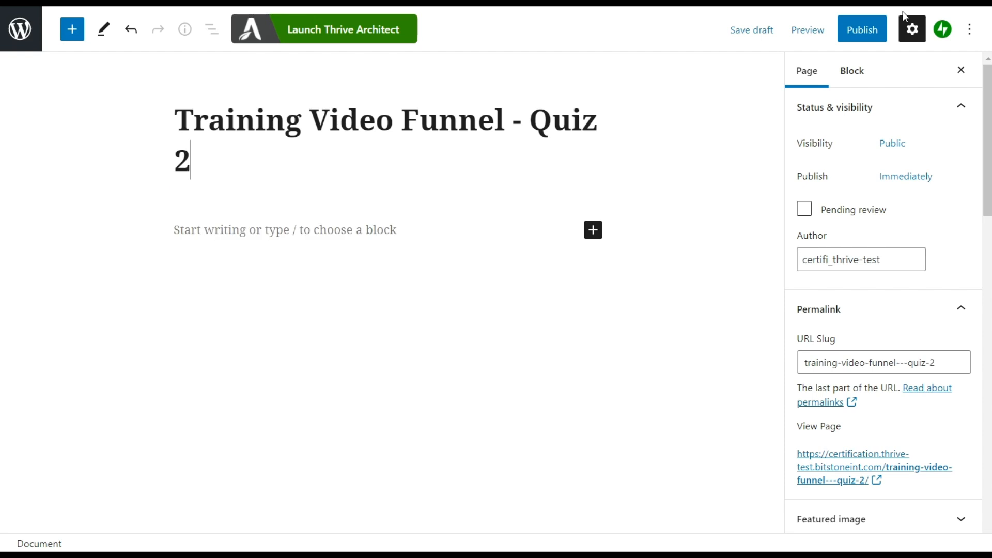
click(864, 30)
click(867, 30)
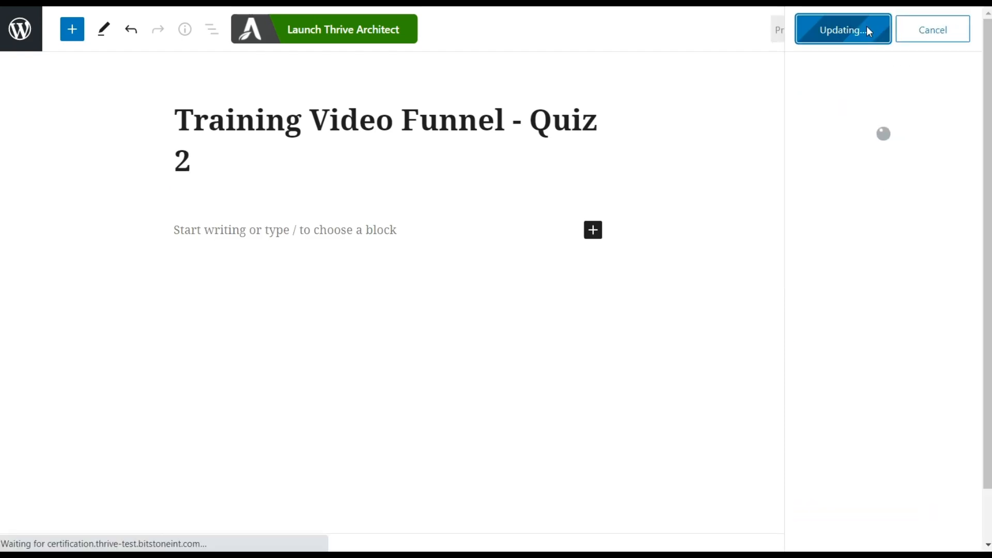
click(347, 31)
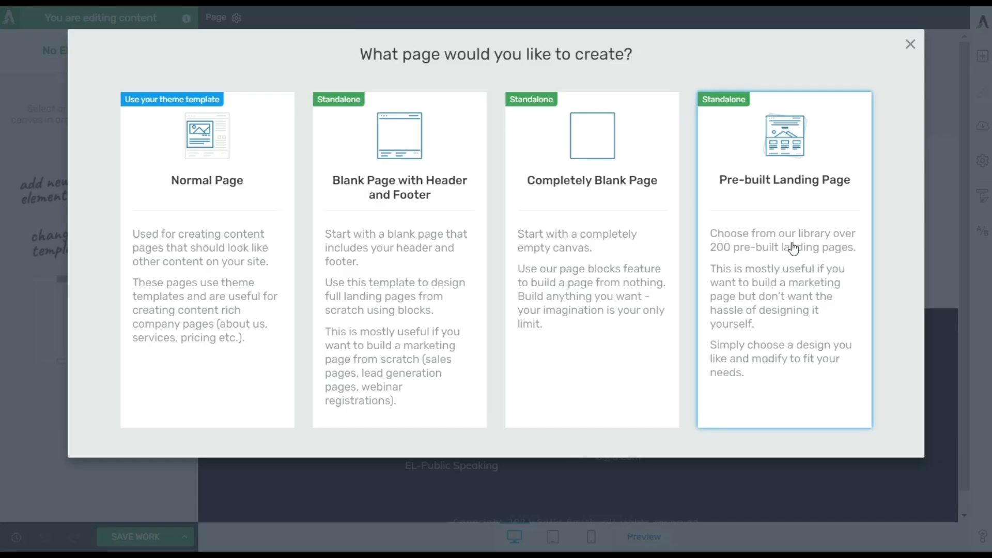
click(793, 248)
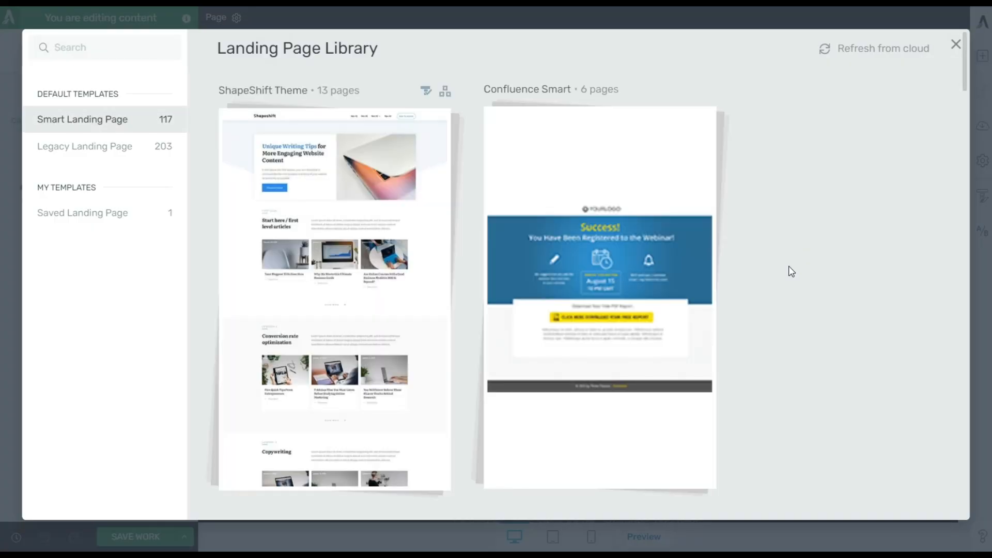
- Apply the Chic Smart Blank Page template from the Chic Smart set to the quiz page
scroll(789, 270, down, 8)
click(354, 245)
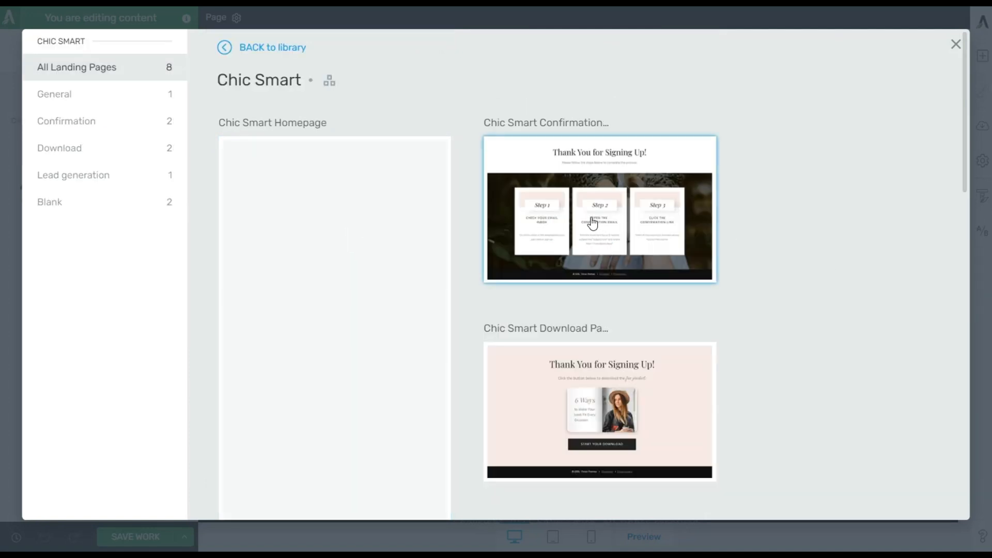
scroll(794, 226, down, 2)
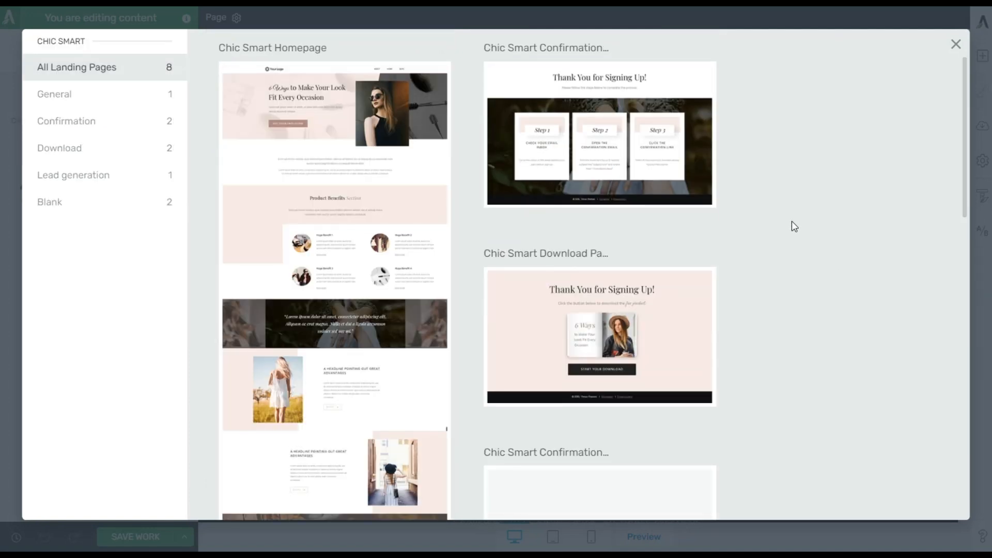
scroll(792, 221, down, 3)
scroll(793, 227, down, 12)
scroll(793, 227, down, 2)
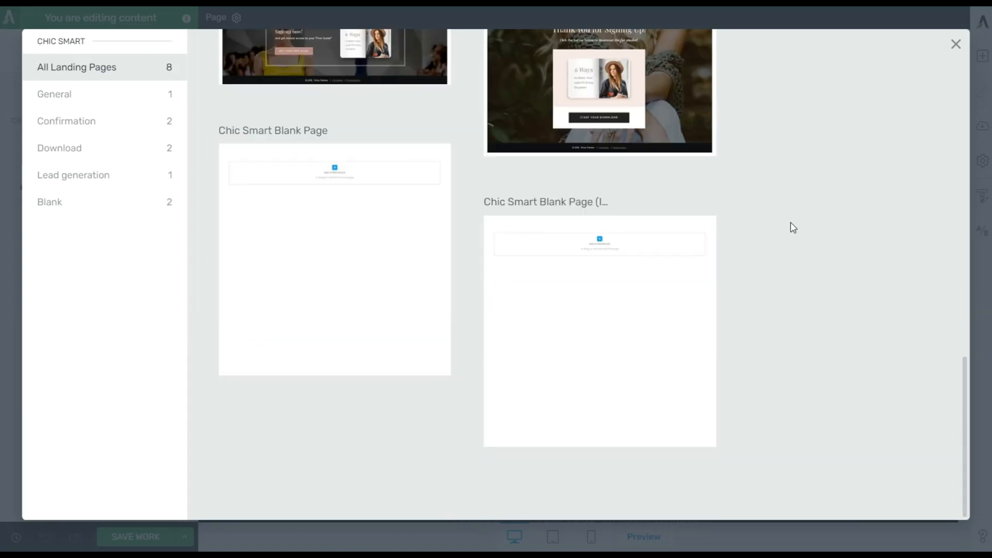
click(287, 212)
click(873, 496)
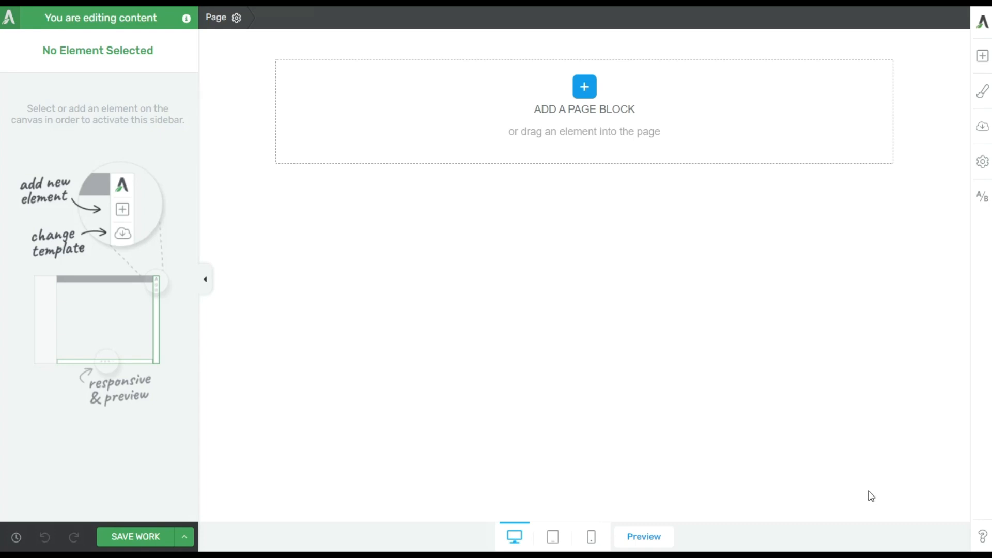
- Add the "About the Author" page block with the woman's photo beside the text box to the blank page
click(584, 88)
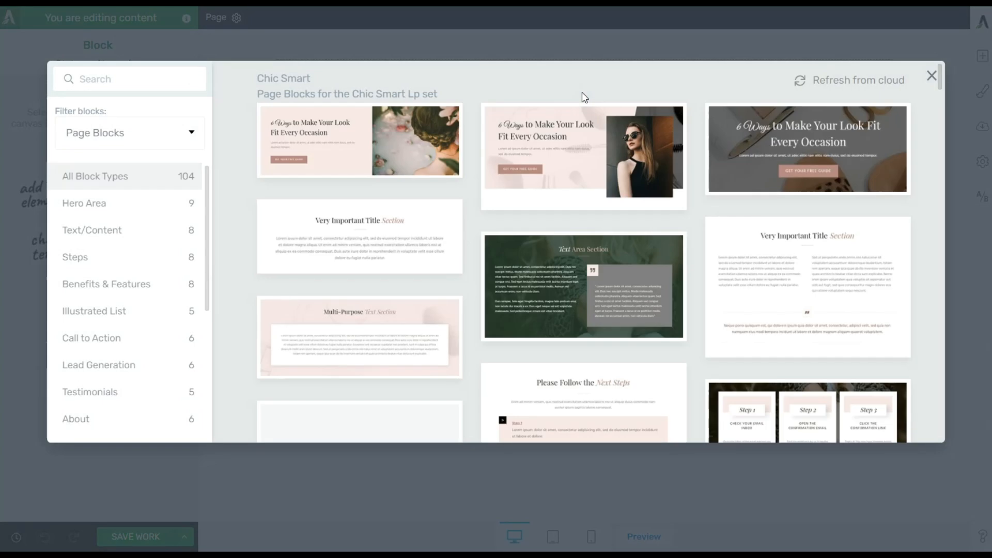
scroll(505, 250, down, 15)
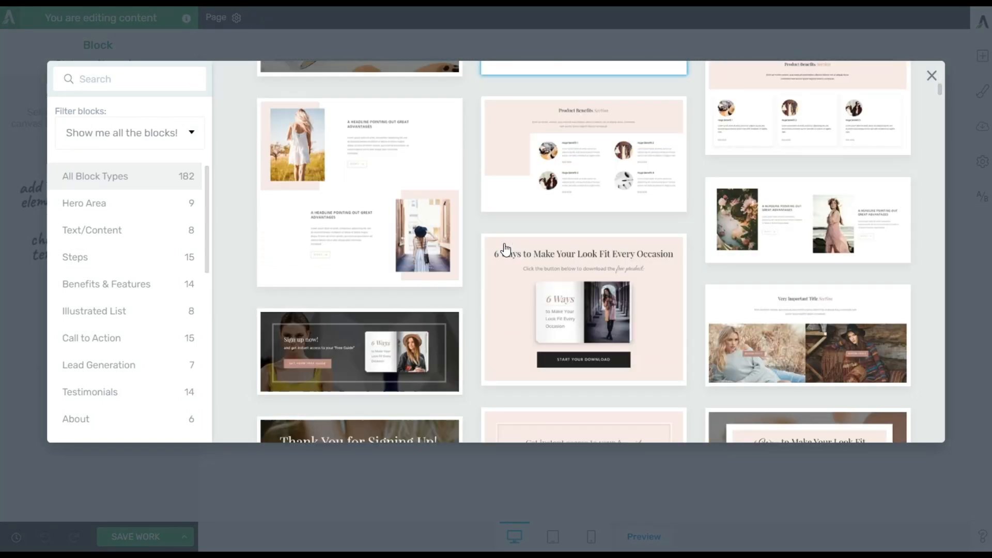
scroll(505, 250, down, 4)
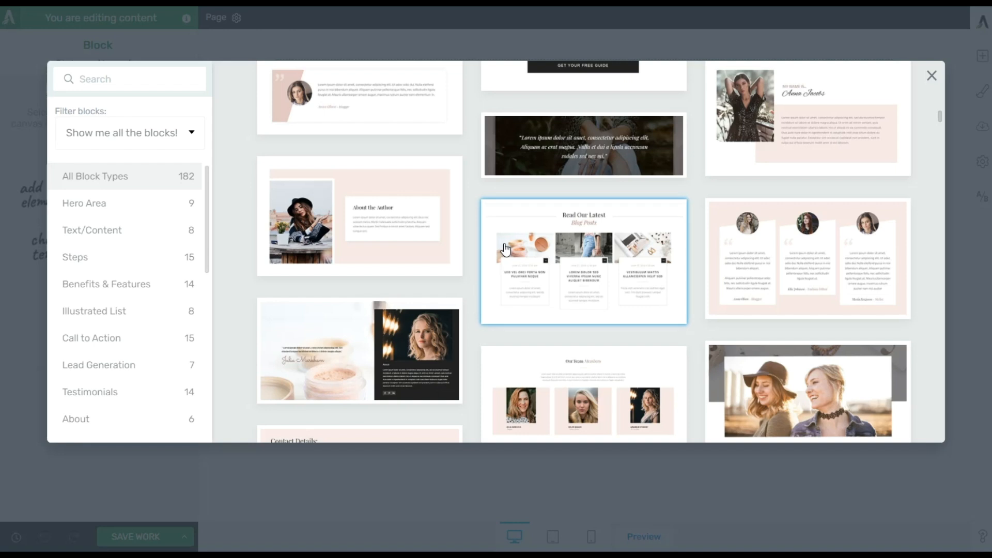
click(401, 241)
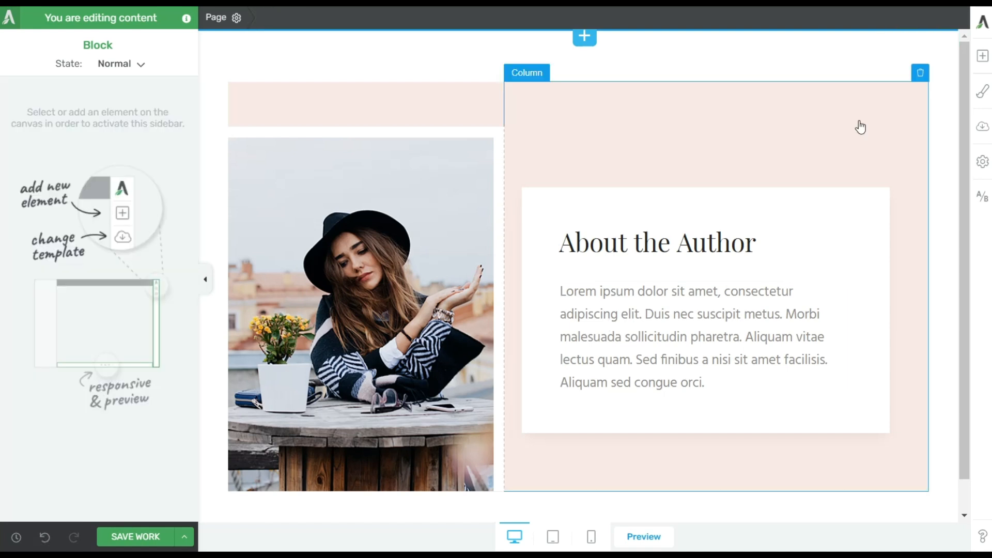
- Insert a Lead Generation element below the "About the Author" paragraph using the Opt-in Form 01 template
click(982, 56)
text(lead)
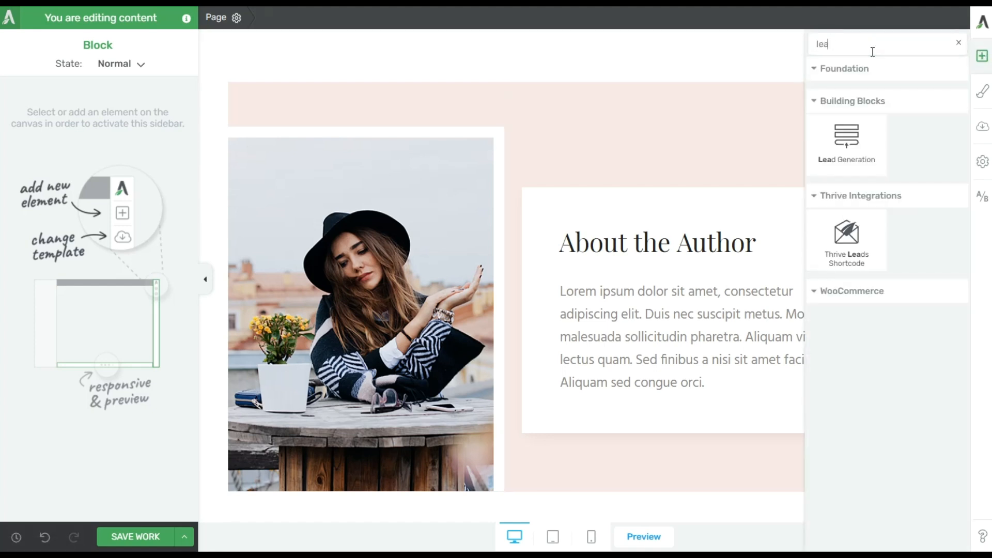
drag(852, 135, 683, 387)
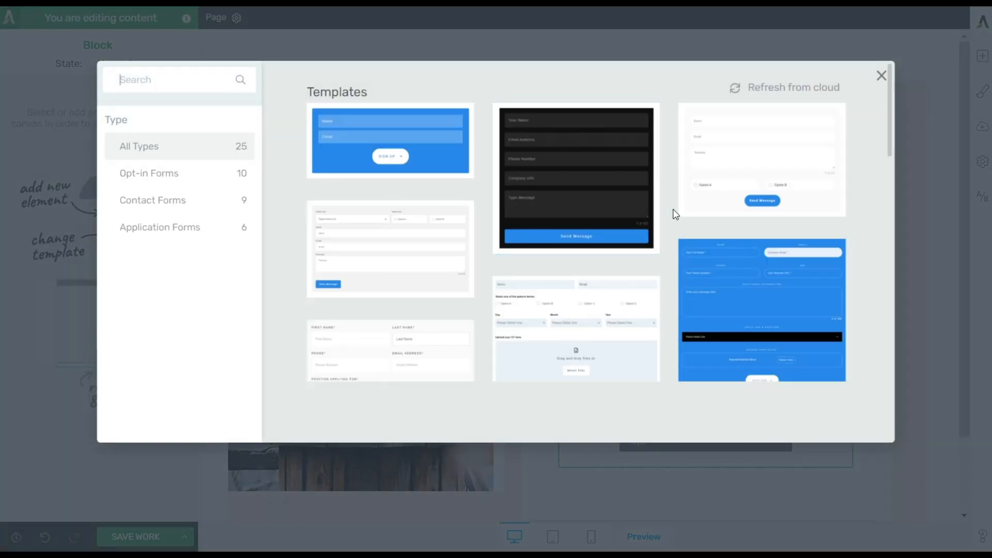
scroll(675, 212, down, 1)
scroll(674, 211, down, 5)
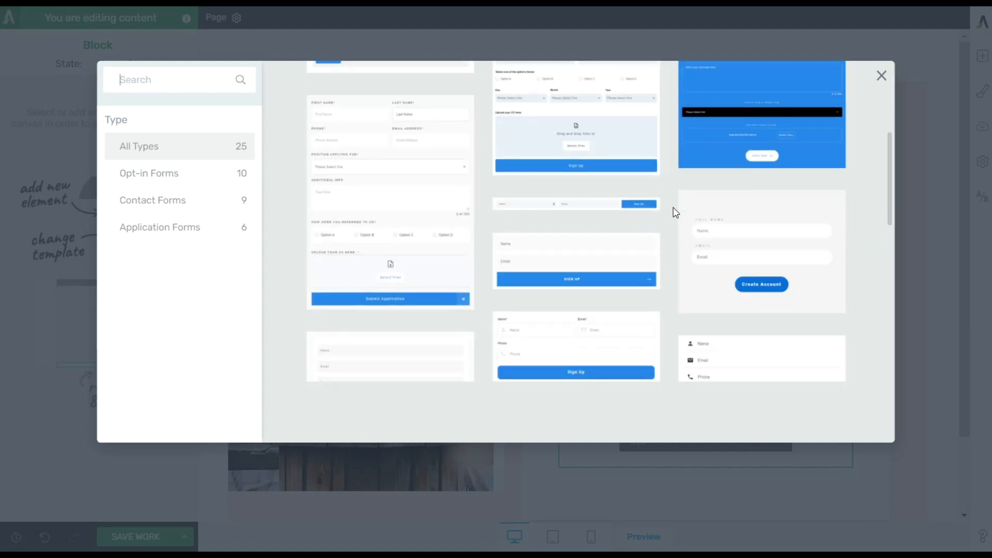
click(598, 261)
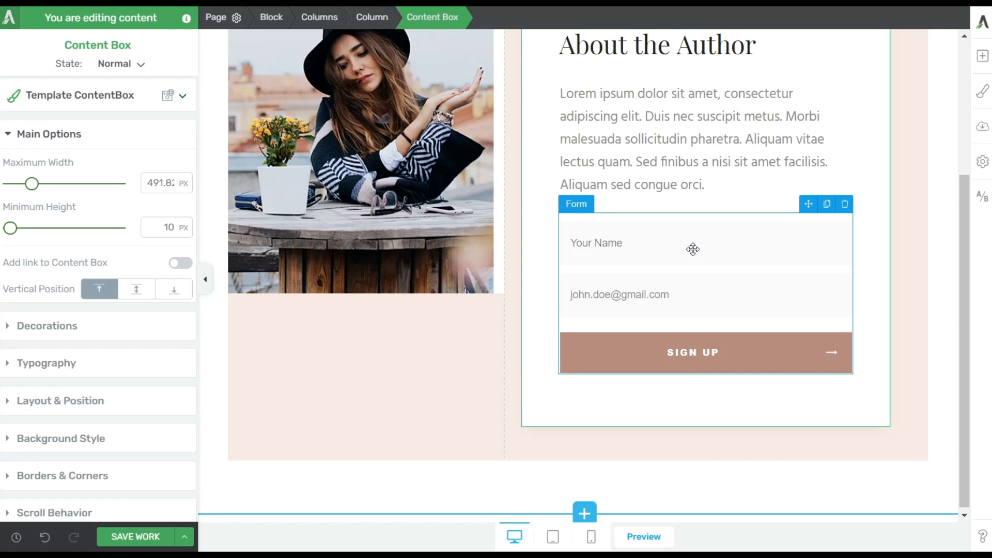
- Connect the sign-up form to Mailchimp through the API connection
click(693, 250)
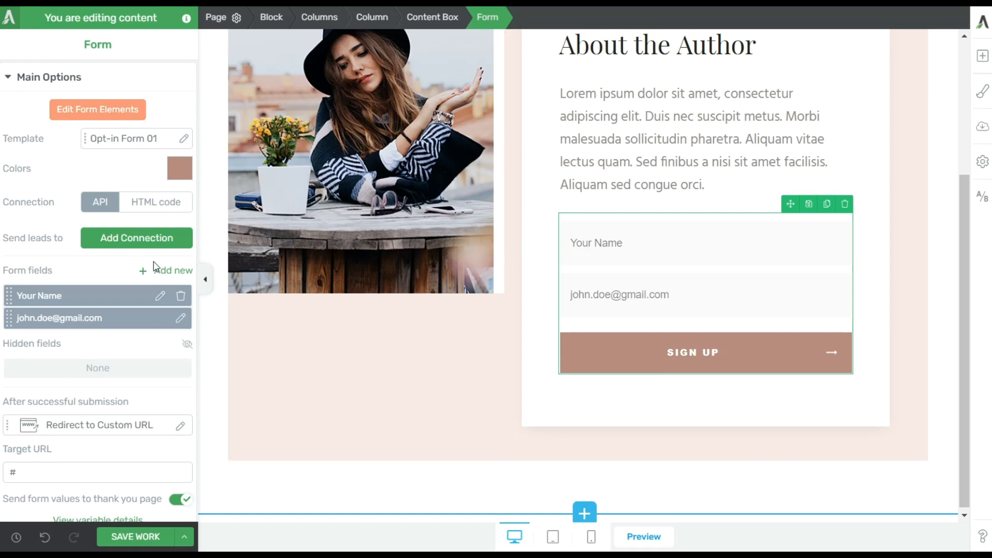
click(131, 241)
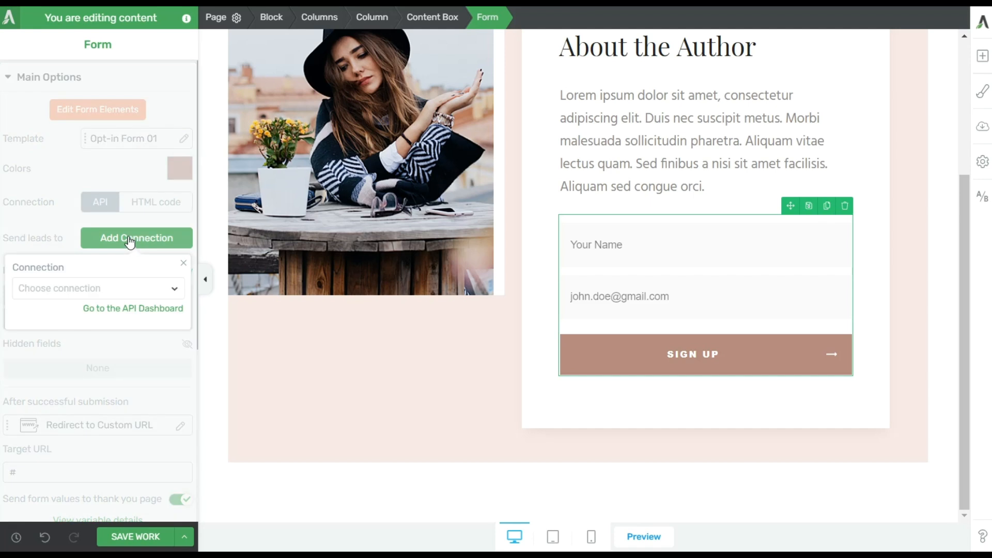
click(111, 291)
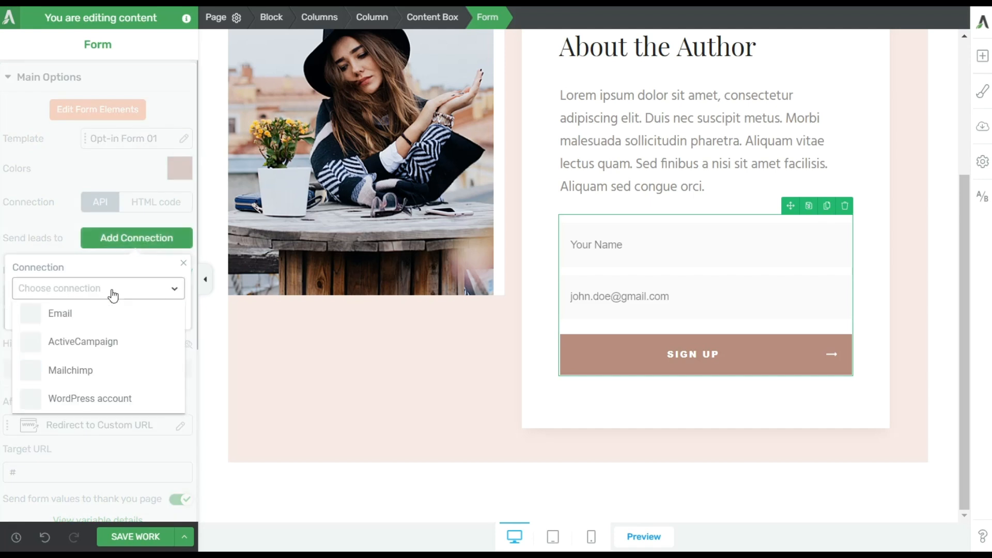
click(98, 370)
- Start a new Radio form field and make it required with its label shown
scroll(156, 229, down, 3)
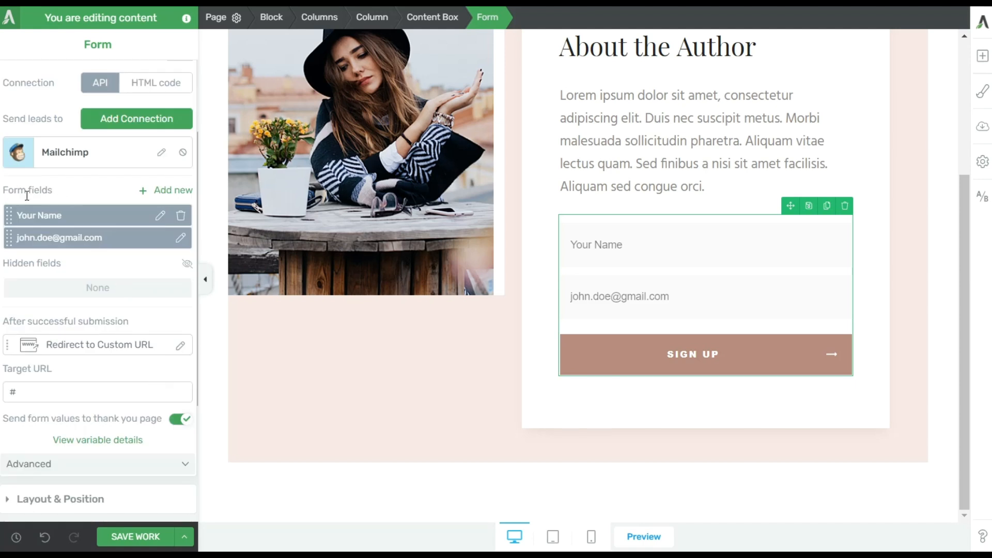
click(171, 194)
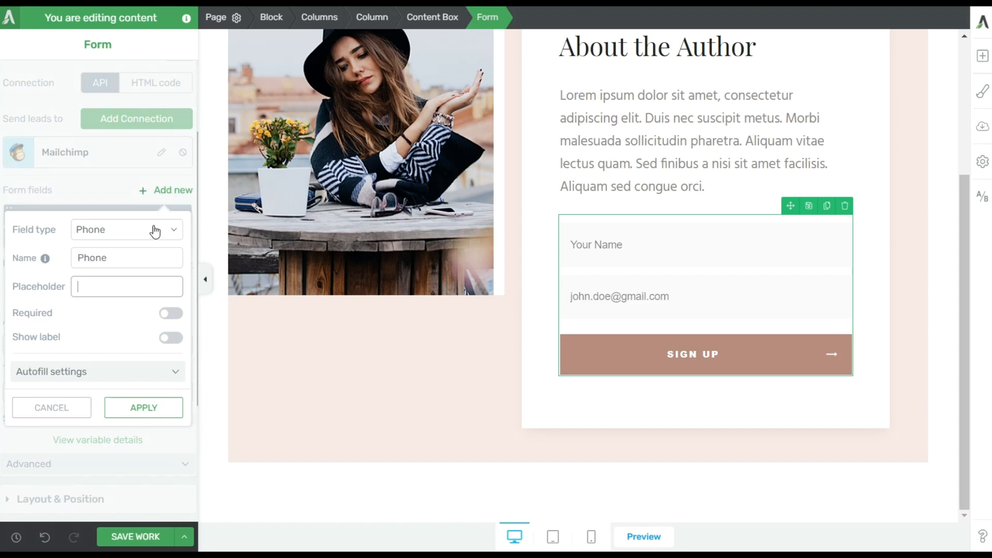
click(135, 231)
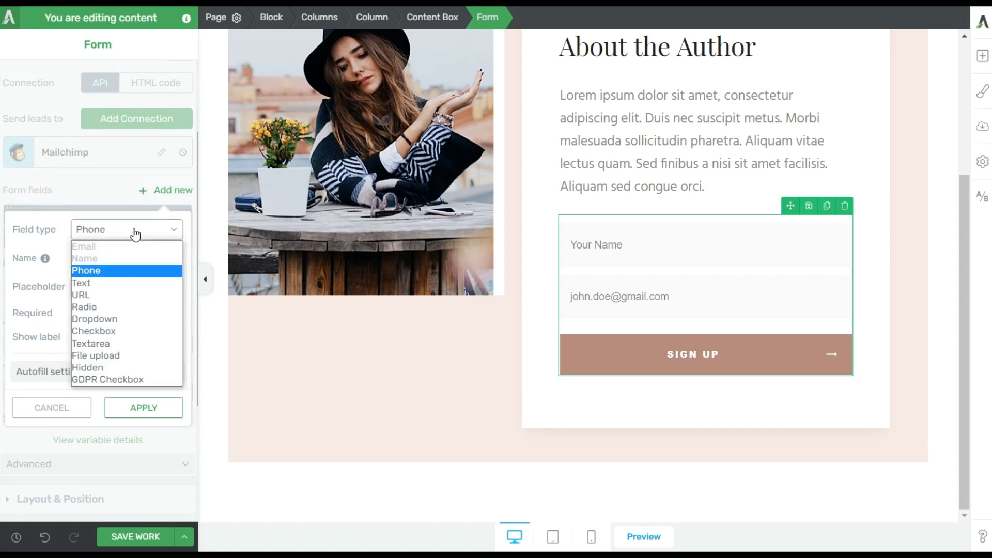
click(102, 306)
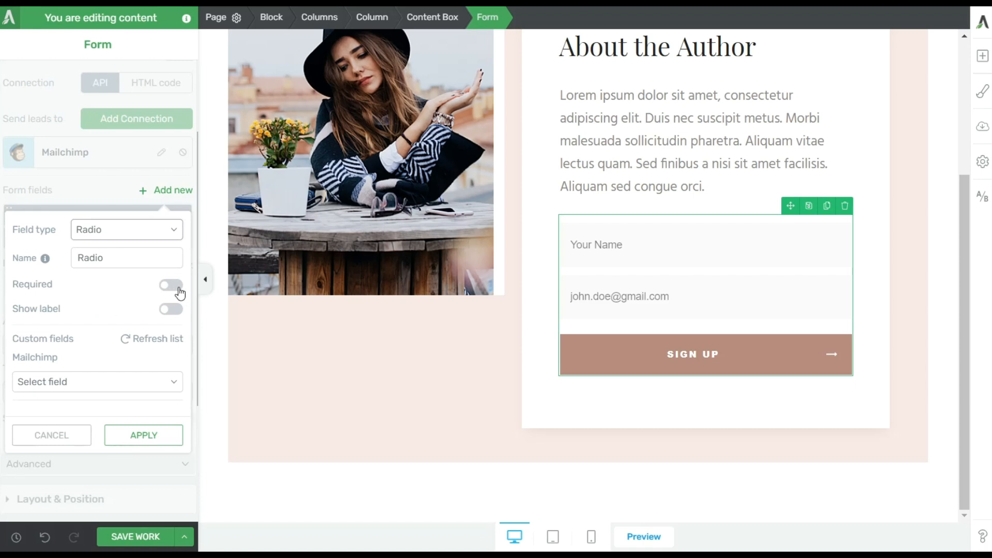
click(180, 292)
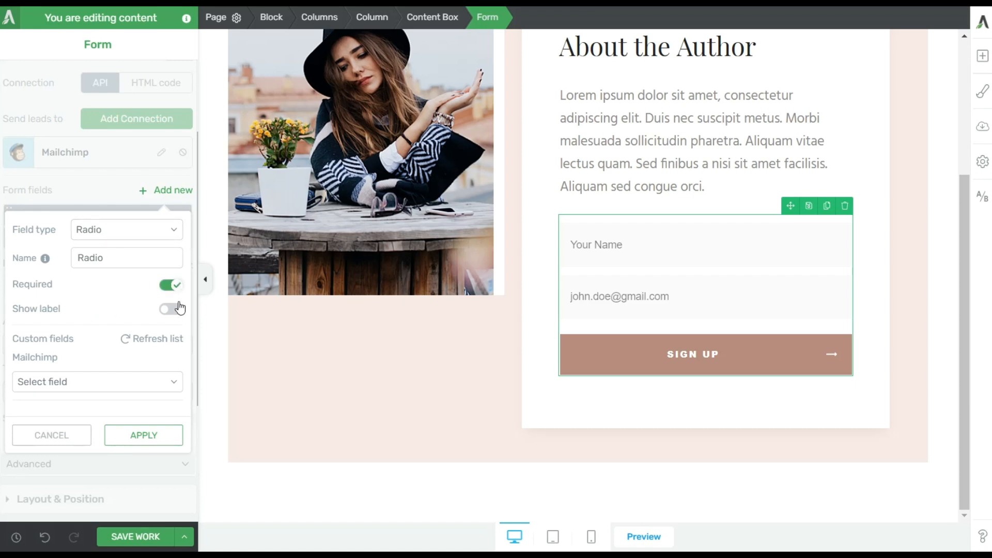
click(180, 318)
- Refresh the Mailchimp custom fields list, map the radio field to "Interest" and apply the new field
click(83, 391)
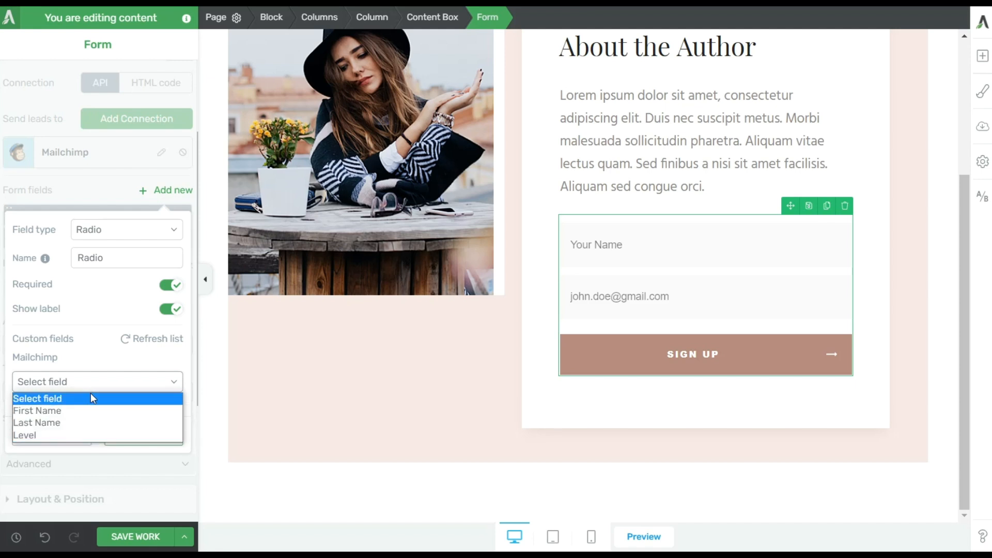
click(97, 348)
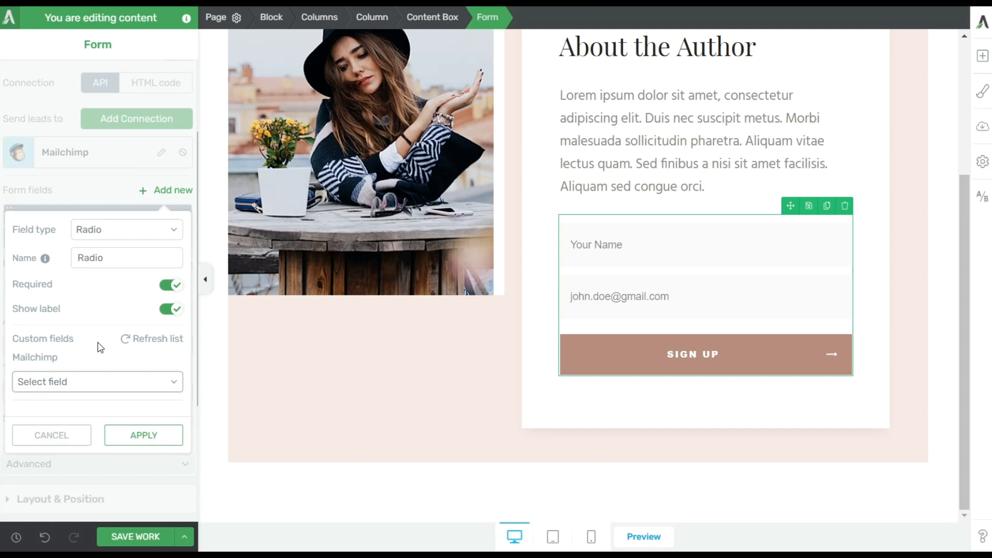
click(140, 342)
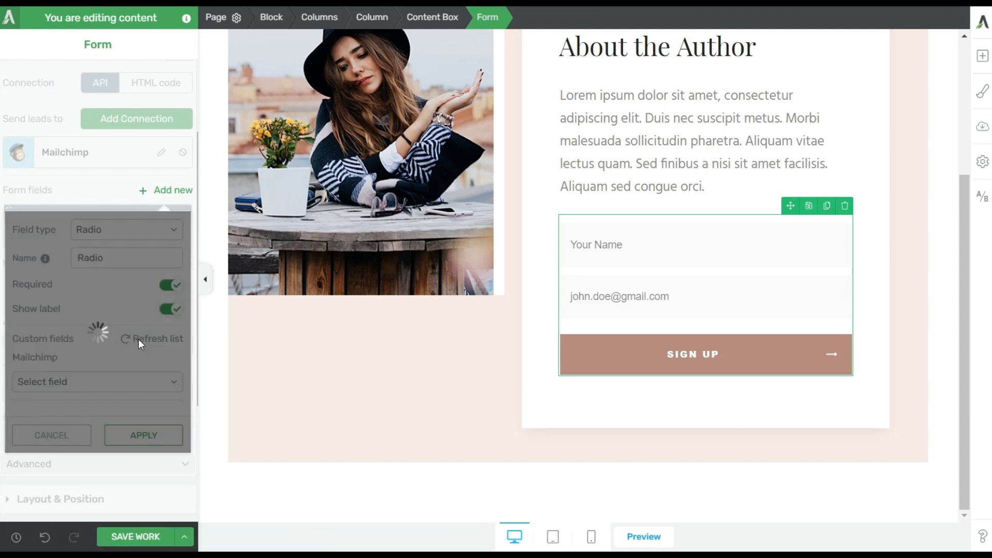
click(127, 385)
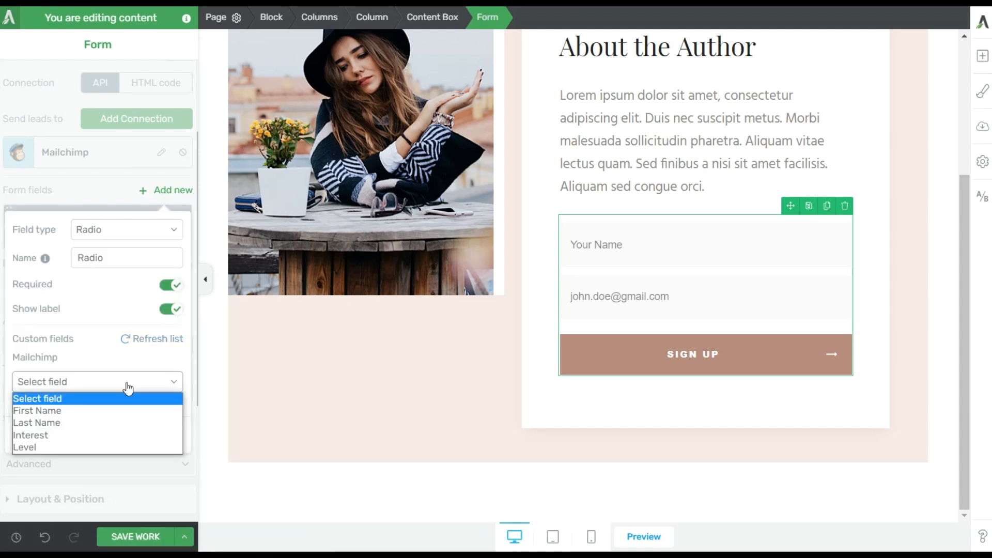
click(60, 438)
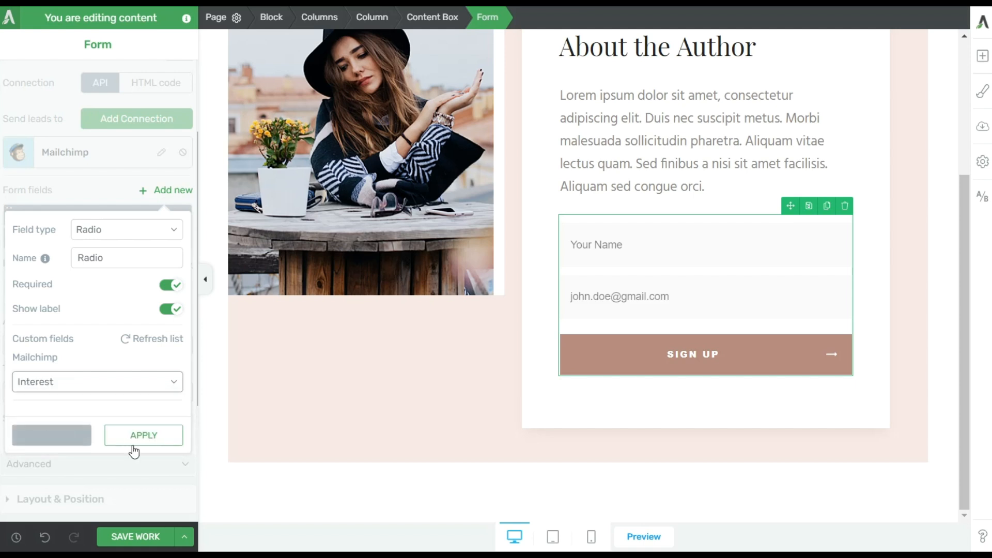
click(172, 446)
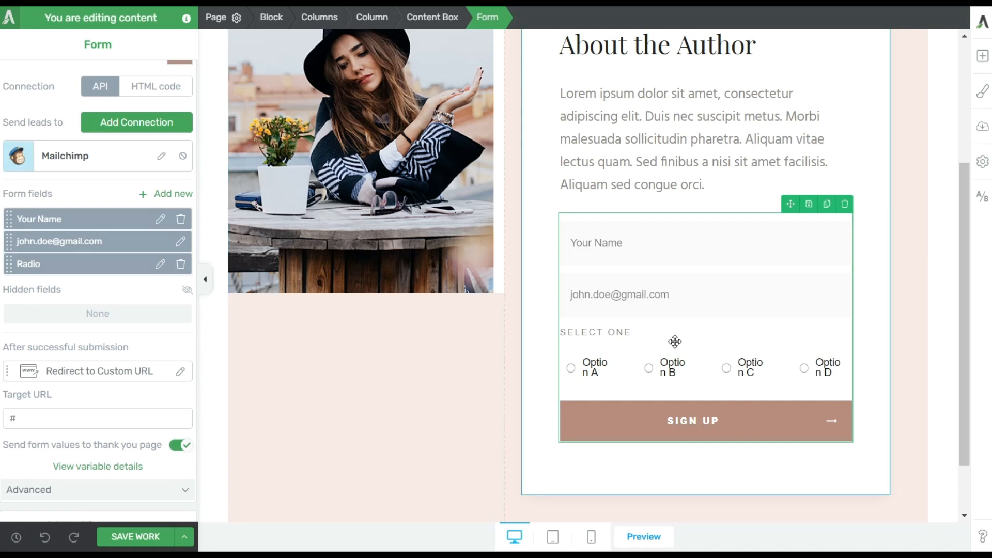
- Enter the form's element editing mode and arrange the radio field's options in 1 column
scroll(131, 197, up, 2)
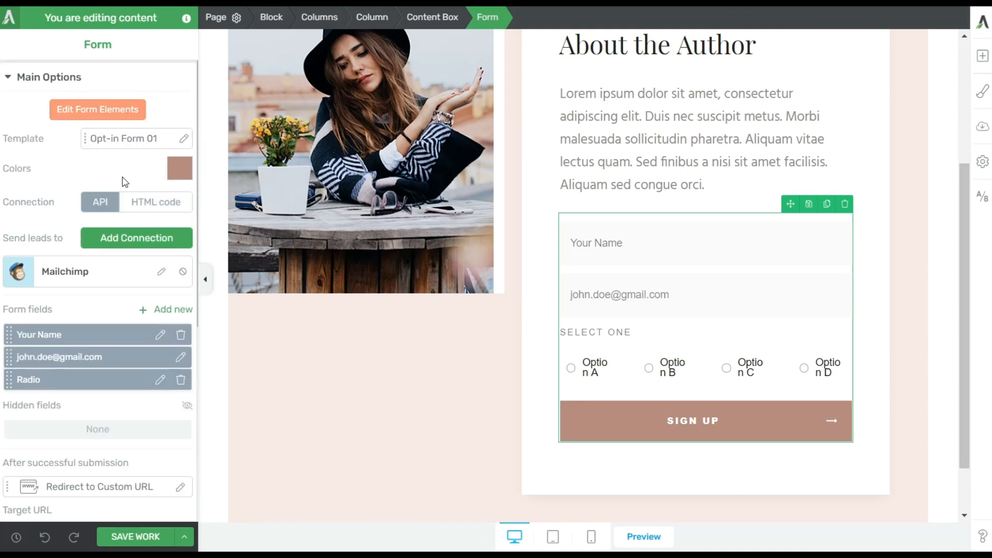
click(101, 120)
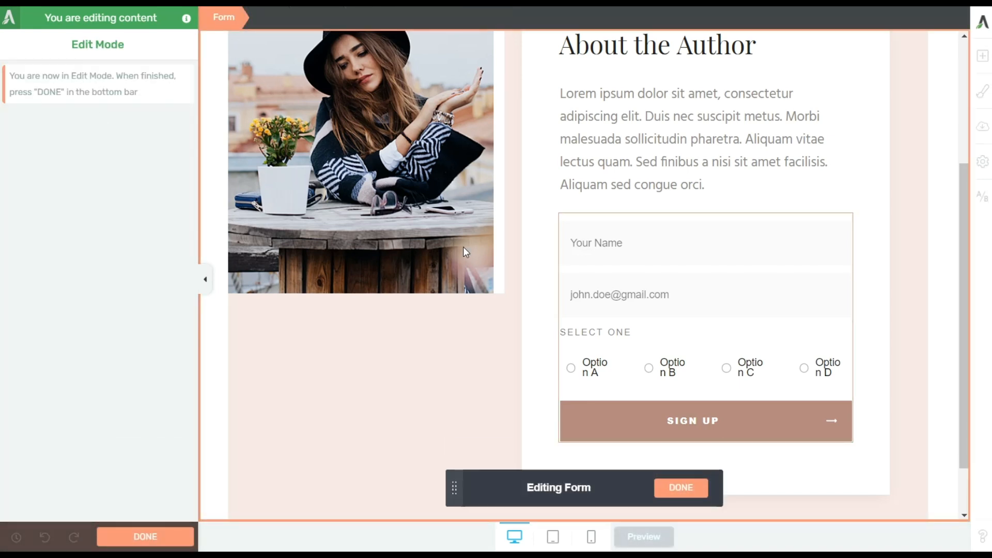
click(627, 363)
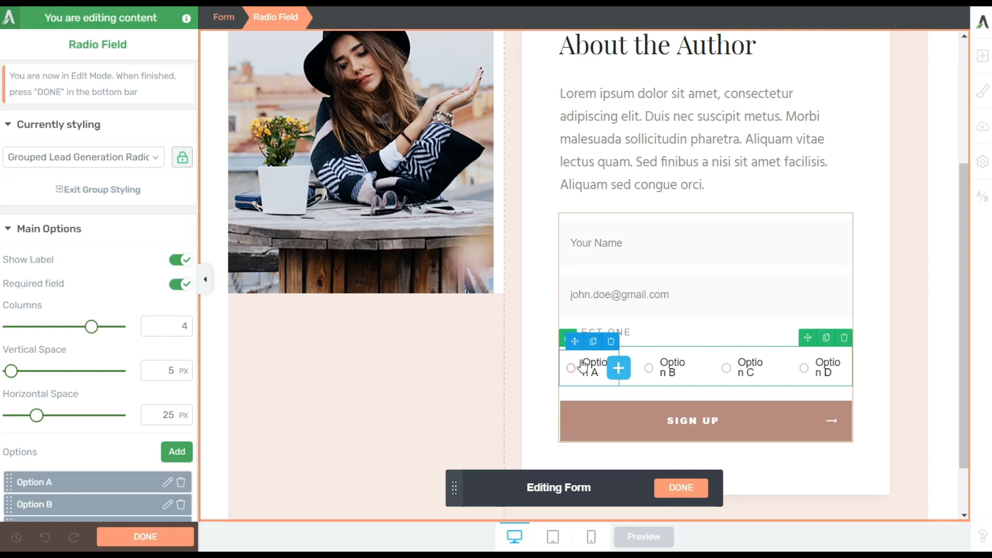
drag(86, 332, 77, 330)
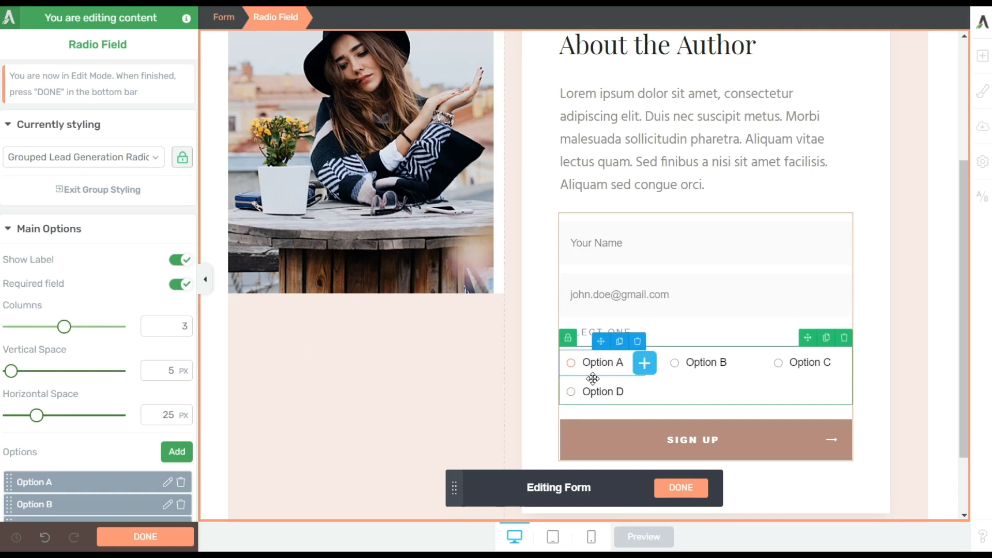
drag(63, 328, 9, 327)
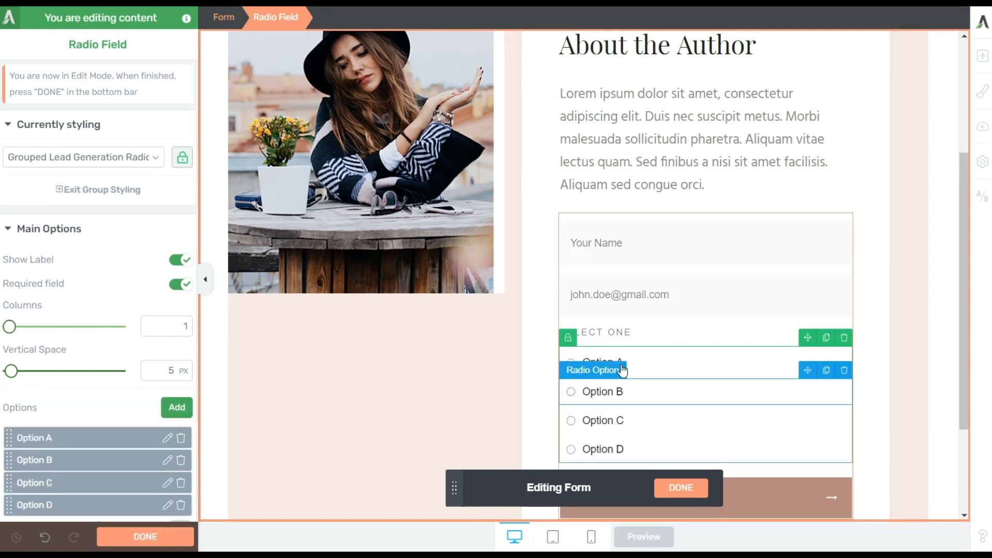
- Relabel radio Option A as "I'm confused by the tech" and Option B as "I'm not sure where to start"
click(586, 361)
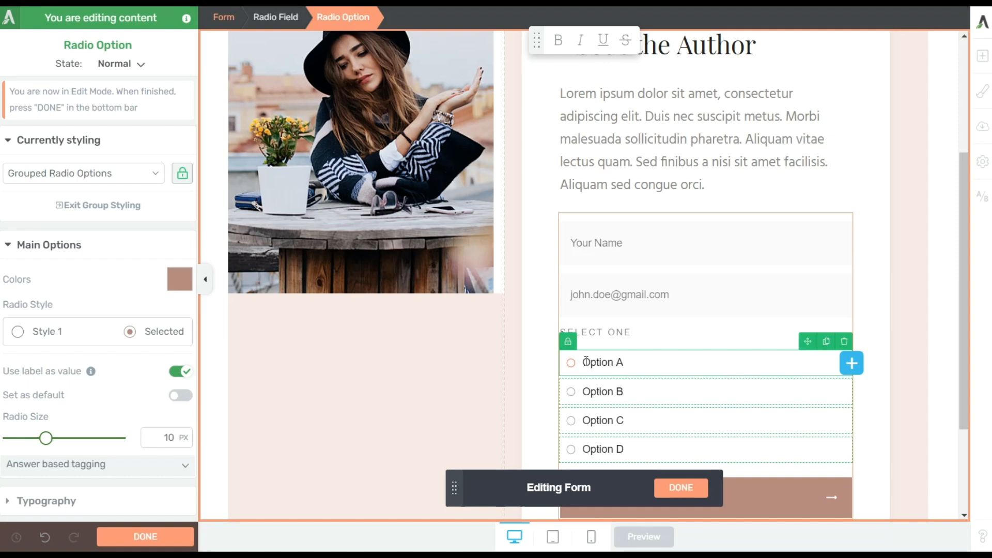
drag(586, 361, 733, 370)
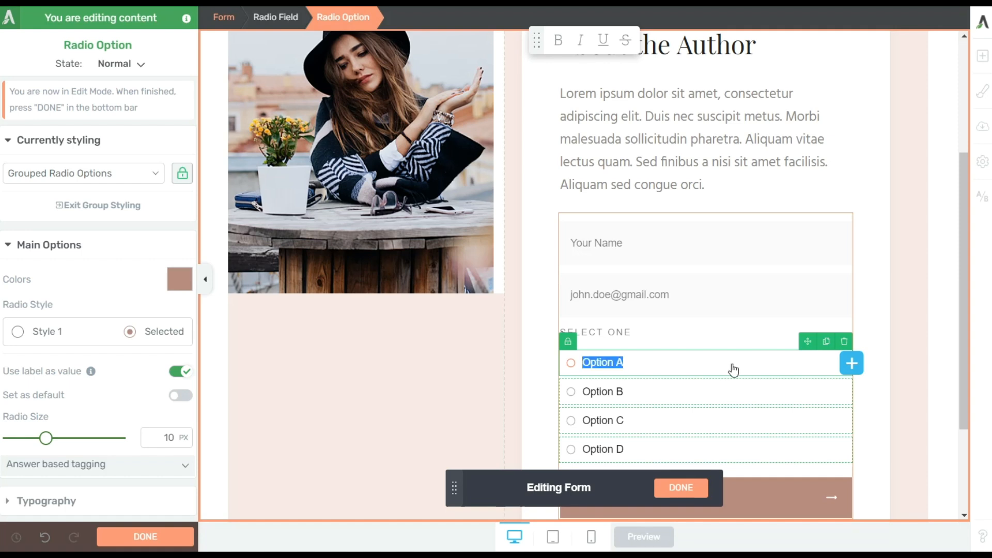
text(I'm confused by the tech)
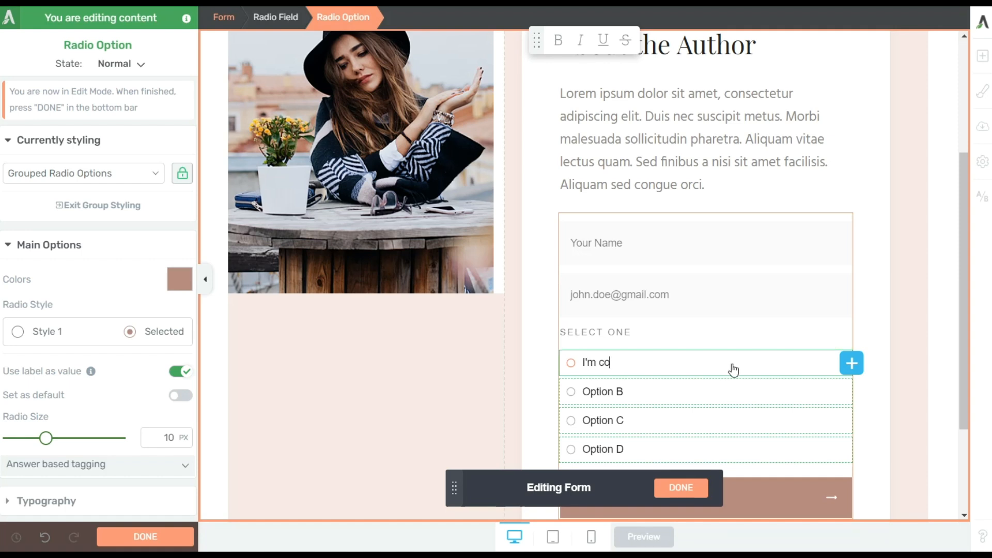
click(601, 389)
drag(583, 391, 682, 400)
text(I'm not sure where to start)
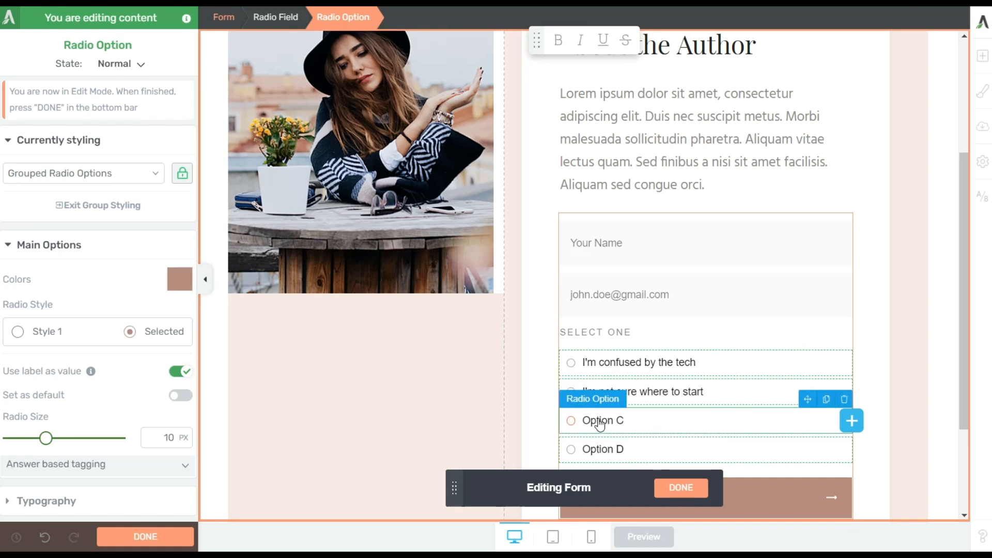
- Relabel radio Option C as "I need a lead magnet" and Option D as "I'm not sure what to do with my list", and finish editing the form
click(620, 420)
drag(584, 421, 635, 423)
text(I need a lead magnet)
click(605, 449)
drag(584, 449, 644, 455)
text(I'm not sure what to do with my list)
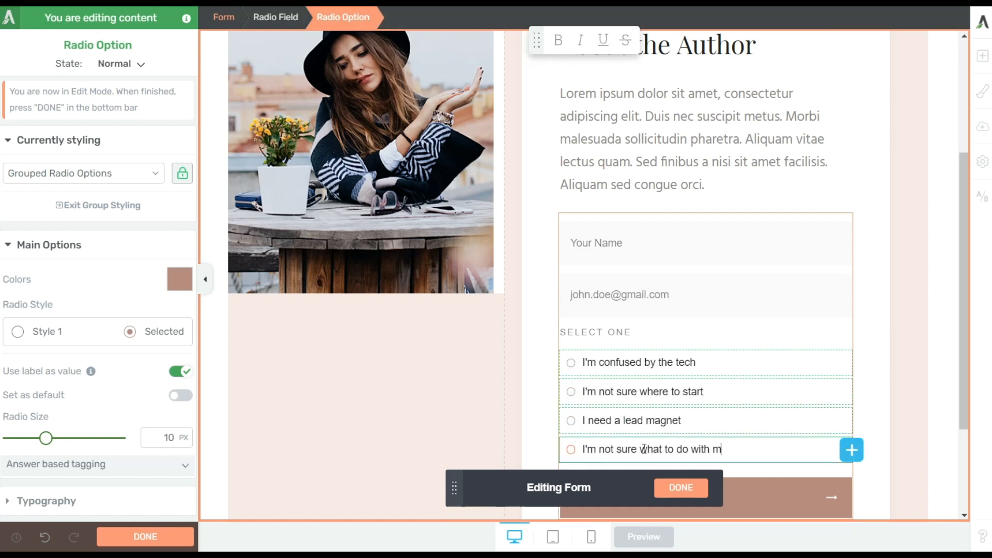
click(367, 359)
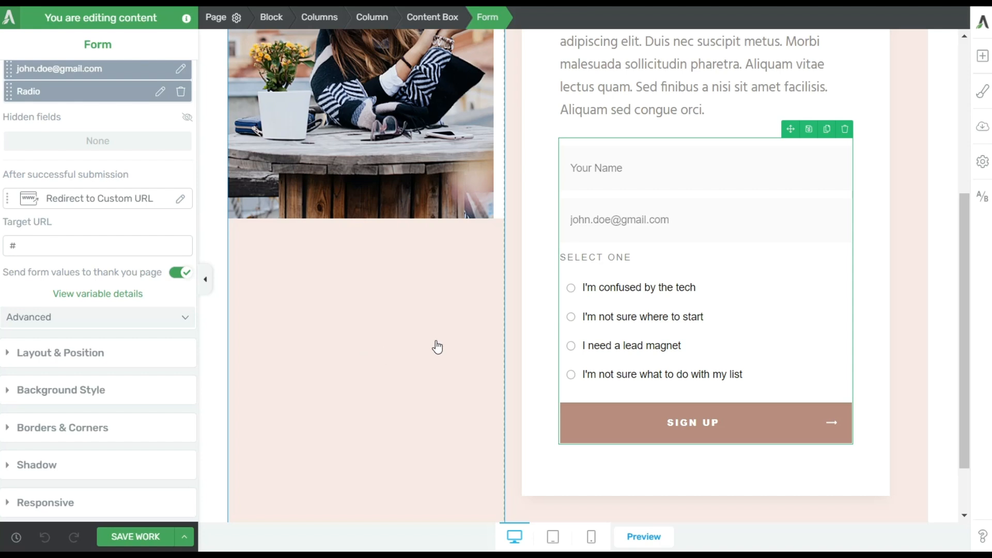
- Replace the placeholder paragraph above the form with "What has been your biggest obstacle in growing your list?"
scroll(436, 345, up, 4)
triple_click(647, 336)
text(What )
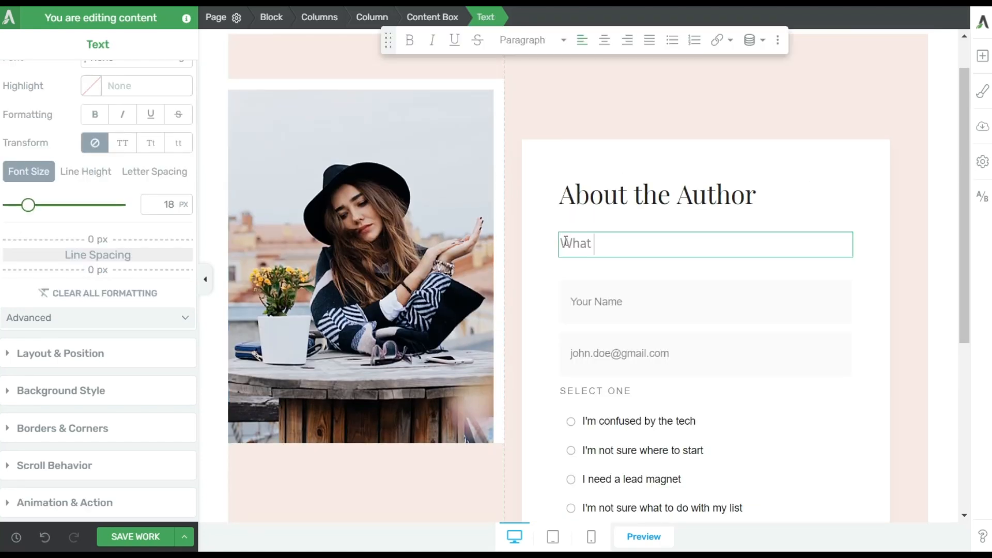
text(has been your biggest obstacle in growing your list?)
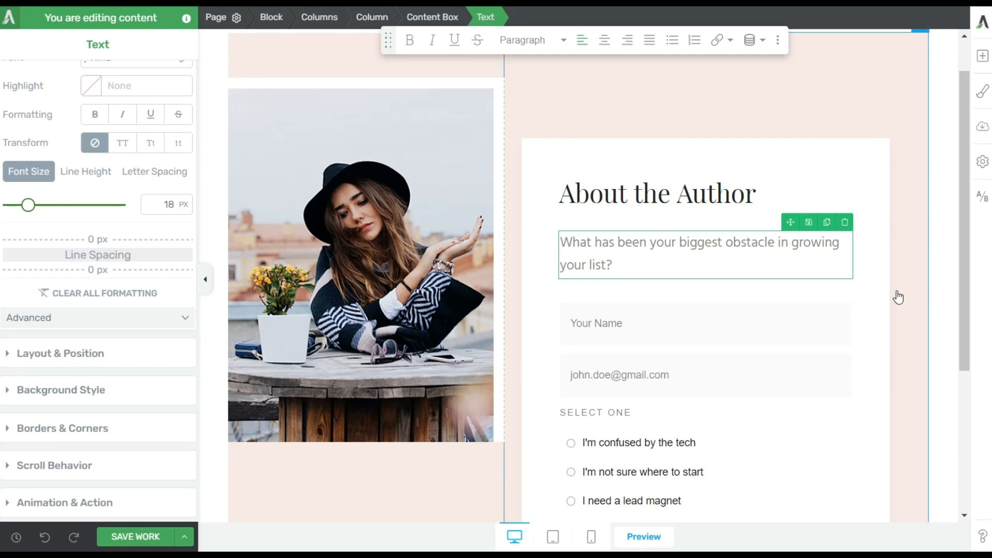
- Keep the quiz form's Redirect to Custom URL action and set its target to the Training Video Funnel confirmation page
scroll(870, 294, down, 4)
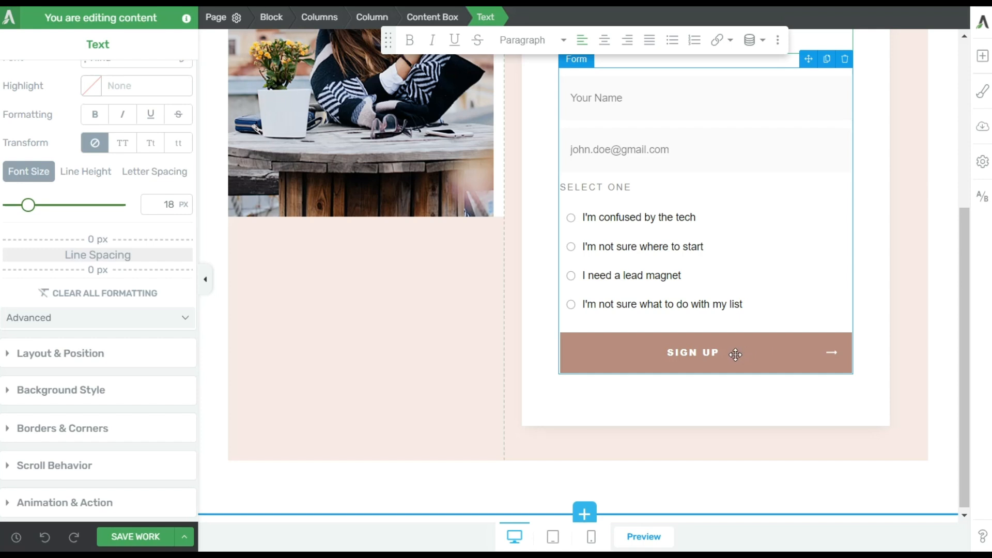
click(627, 361)
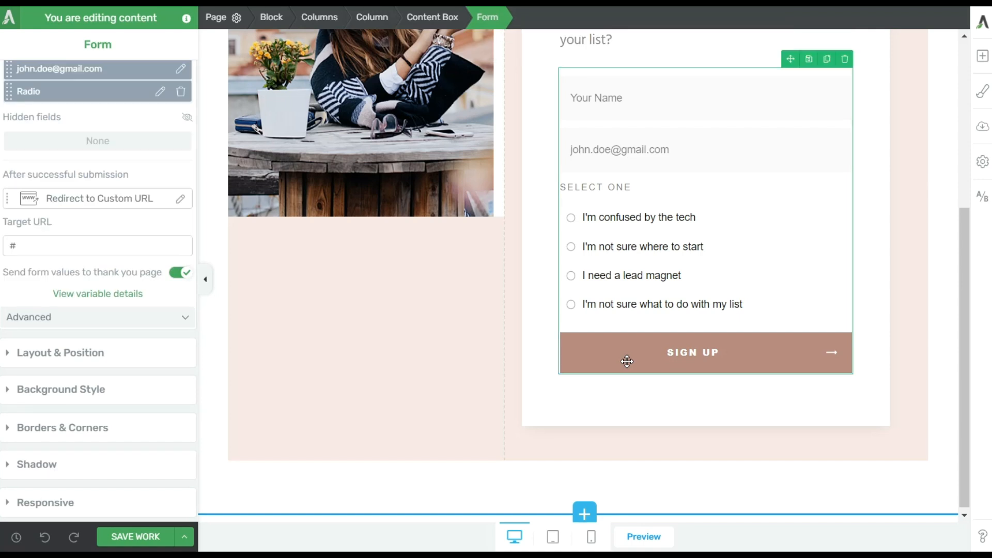
scroll(39, 187, up, 2)
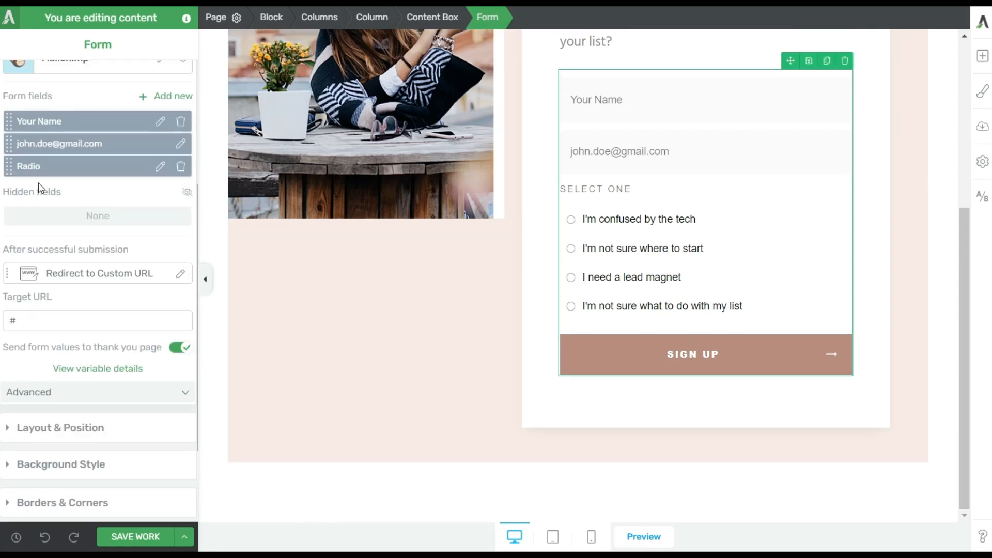
scroll(108, 239, down, 1)
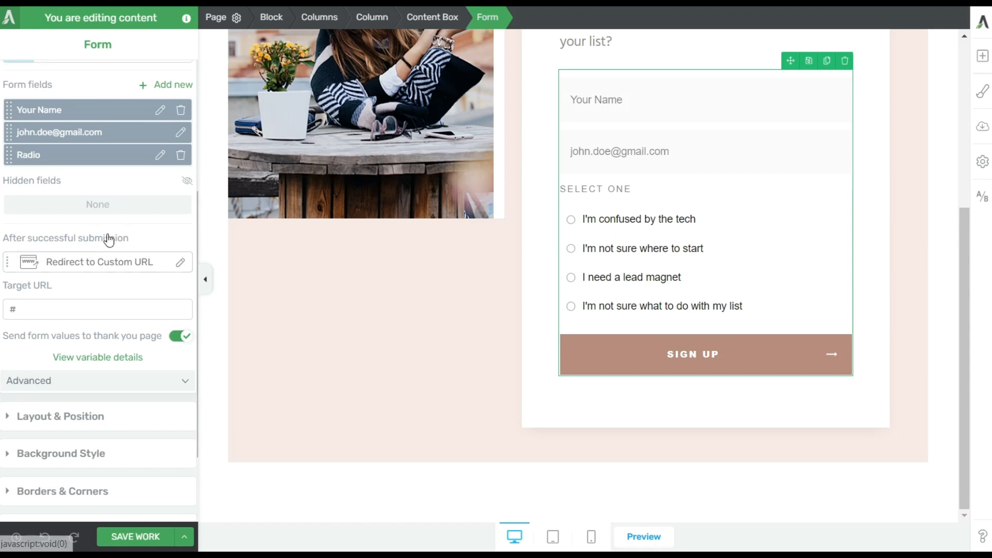
click(104, 267)
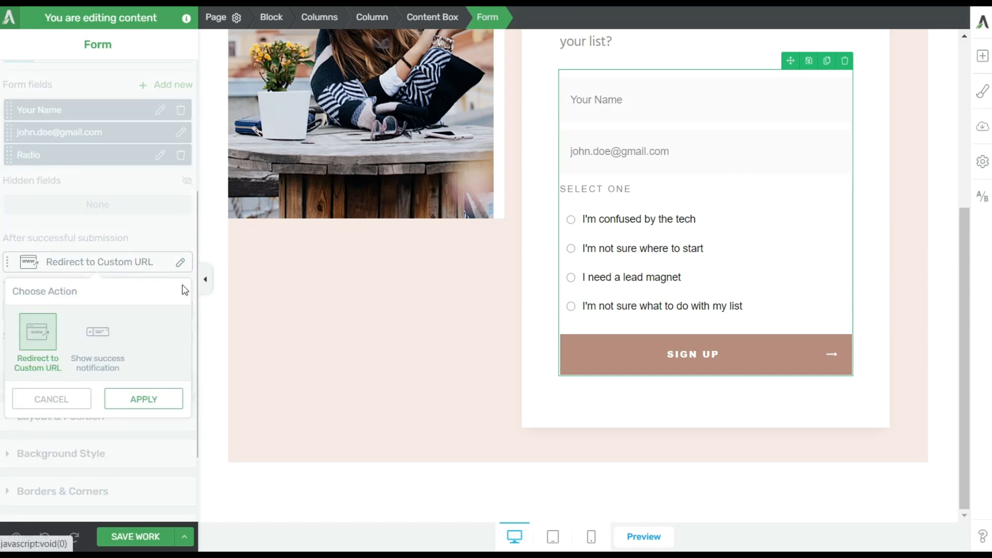
click(165, 402)
click(45, 305)
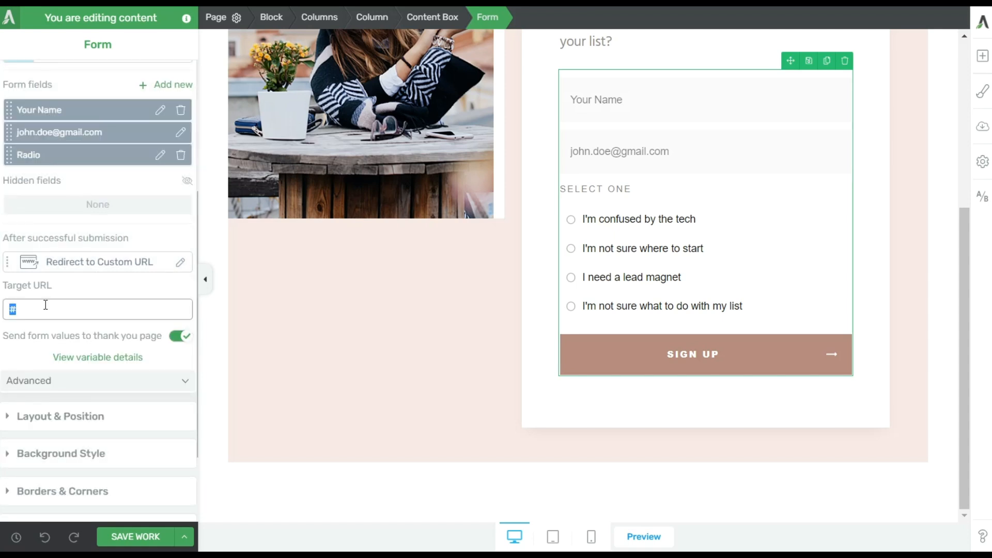
text(thank)
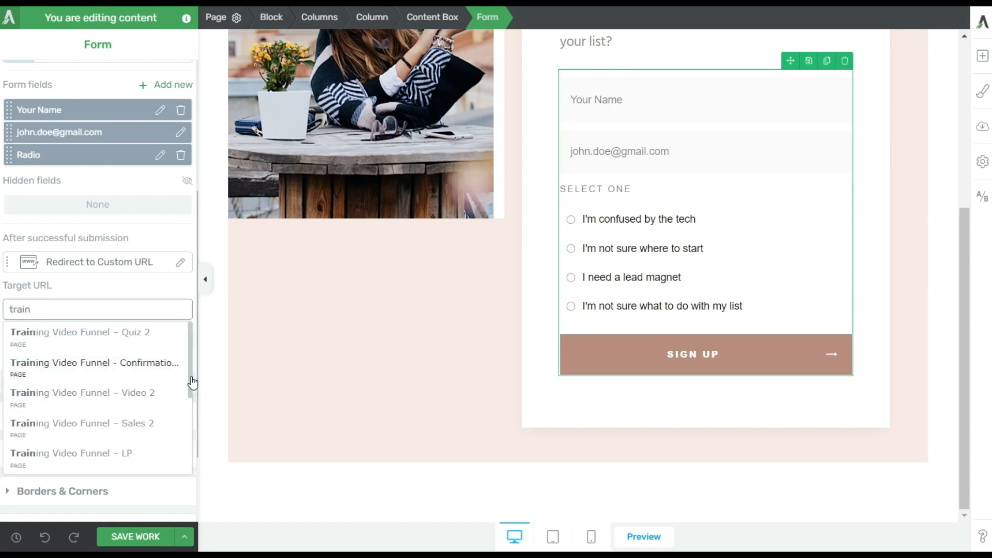
click(156, 366)
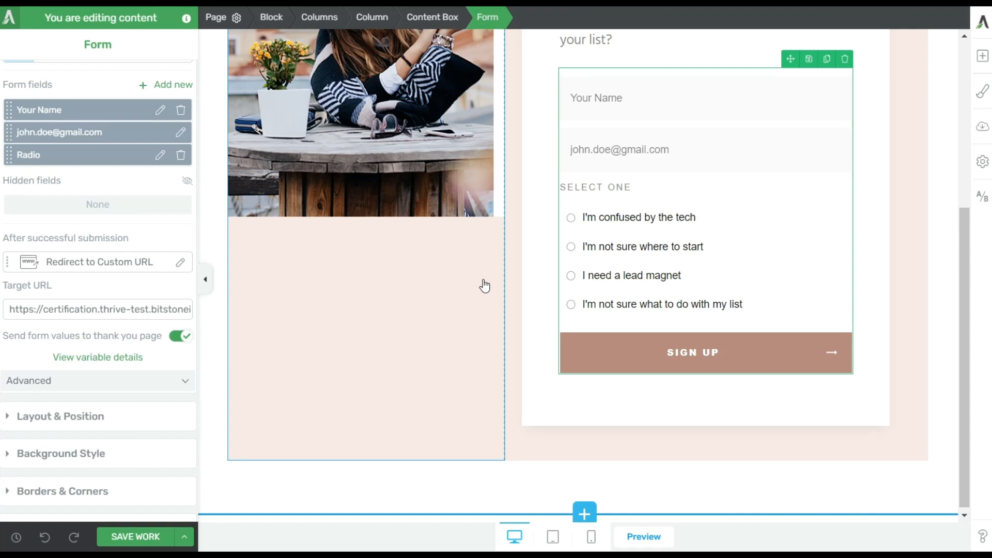
scroll(484, 285, up, 2)
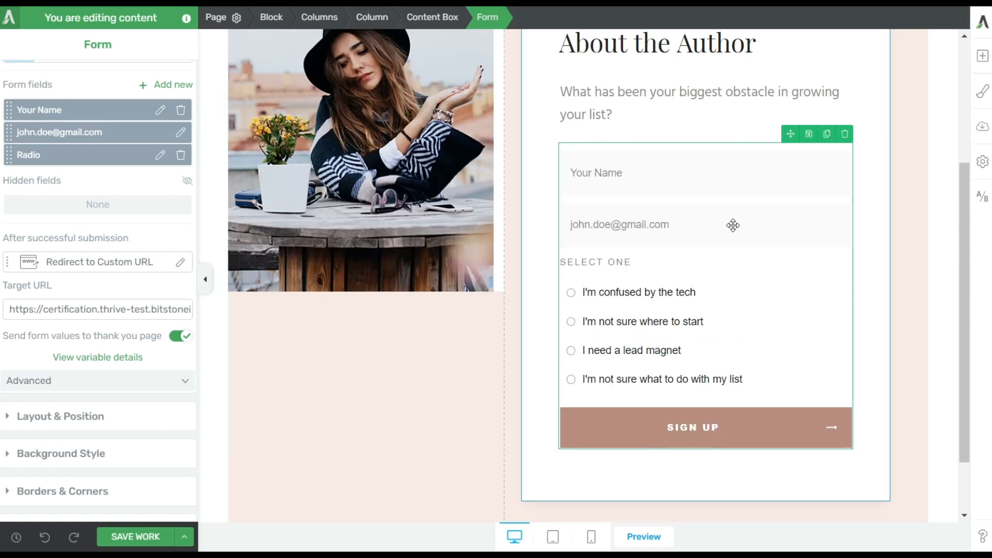
scroll(733, 225, up, 2)
click(753, 126)
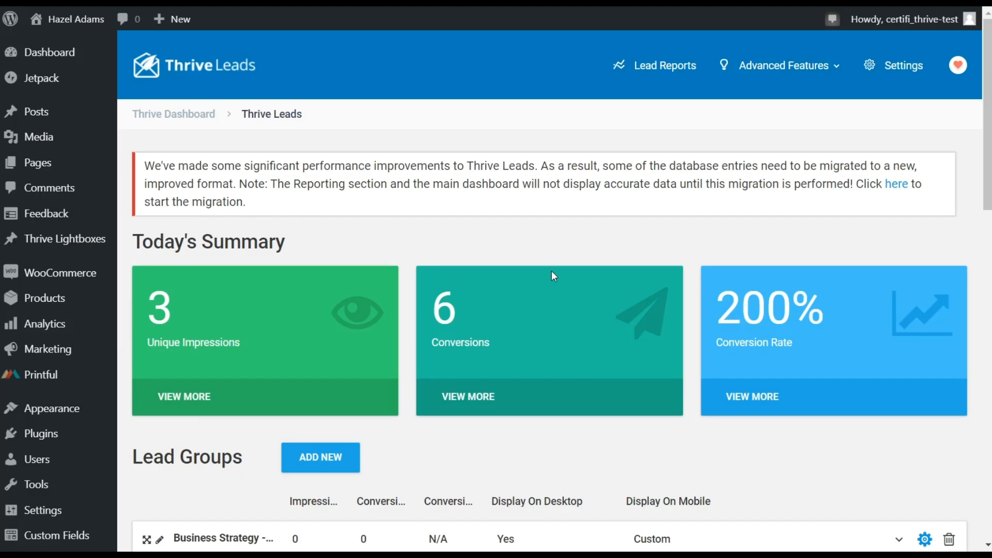
- In the Thrive Leads dashboard, add a new ThriveBox named "Training Video Funnel 2"
scroll(552, 275, down, 12)
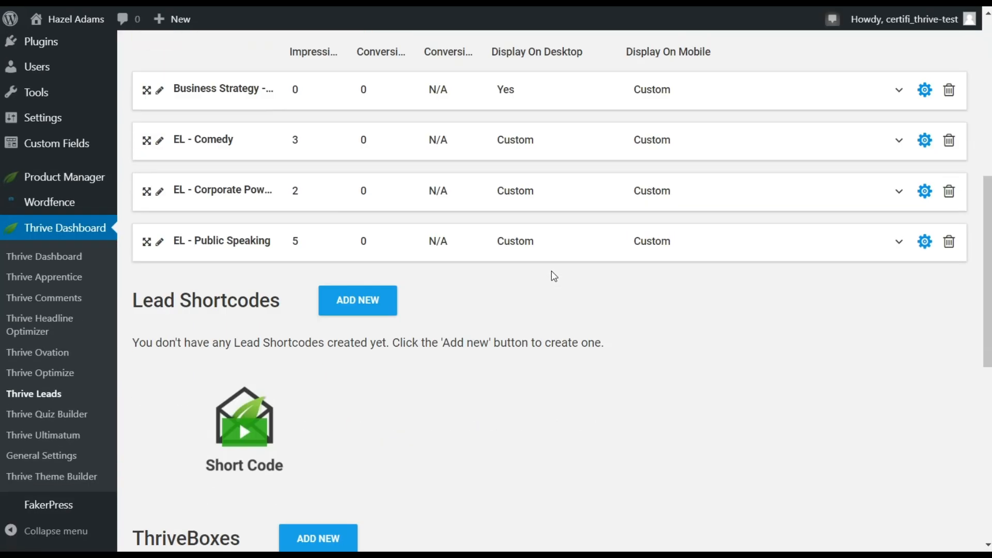
scroll(497, 338, down, 3)
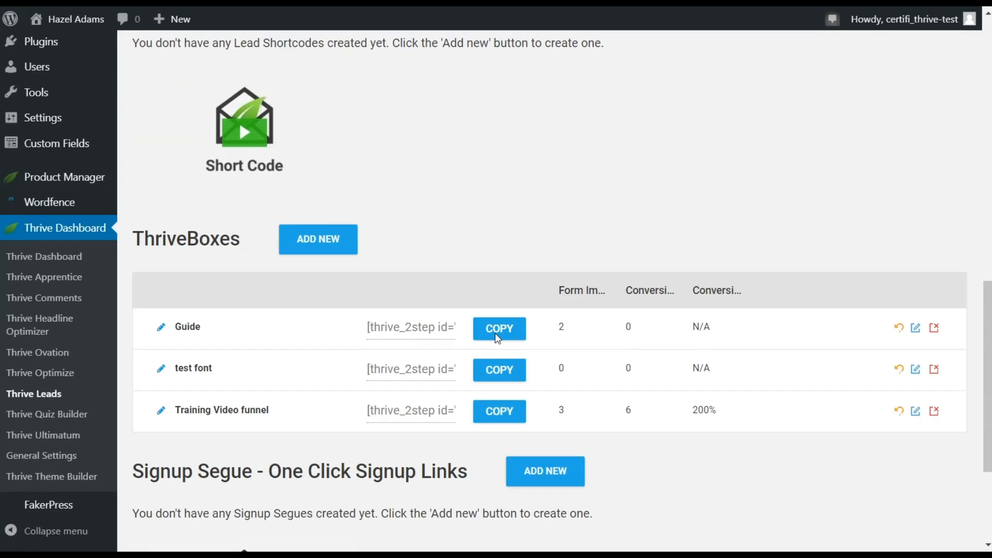
click(333, 242)
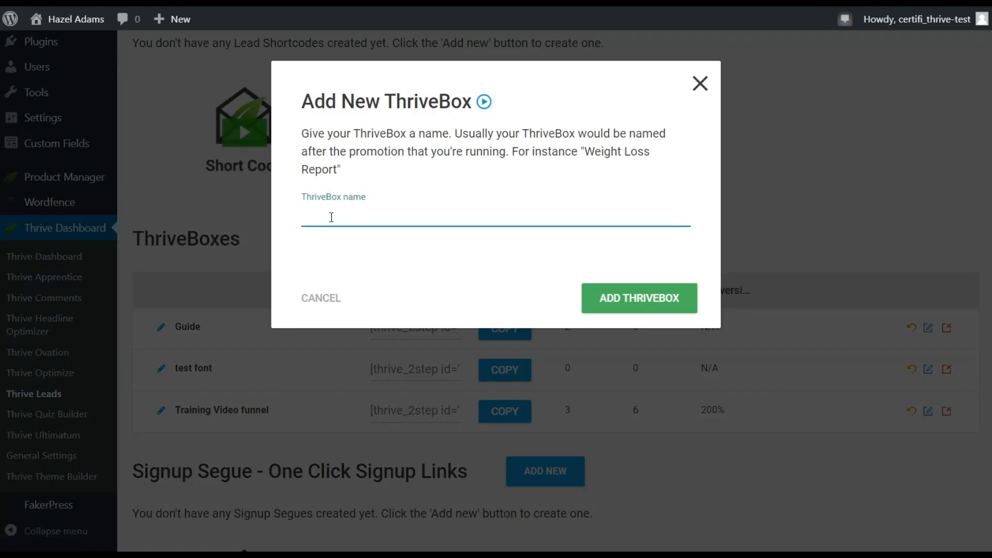
text(Training Video Funnel 2)
click(671, 299)
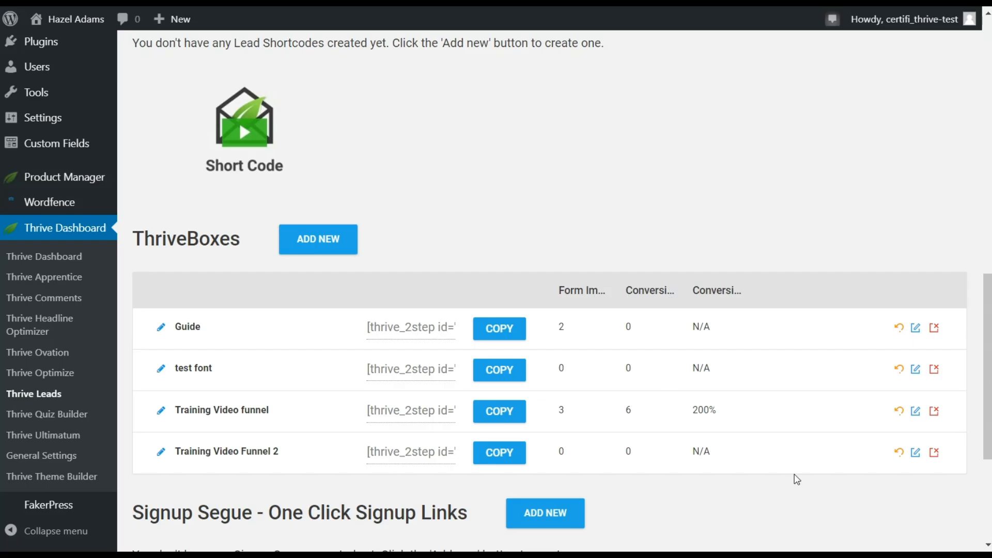
- Open the "Training Video Funnel 2" ThriveBox for editing and create a form named "Variation 1" in it
click(915, 453)
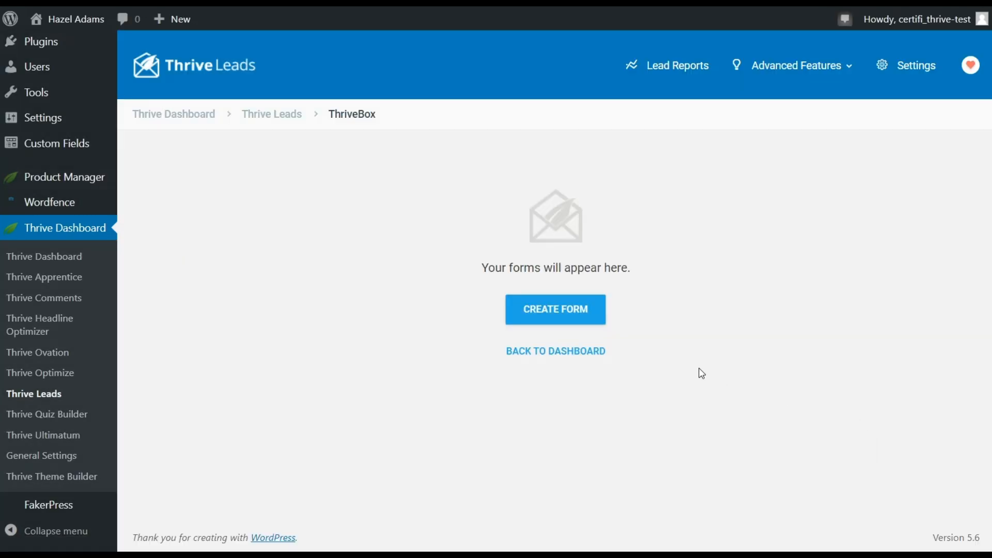
click(583, 322)
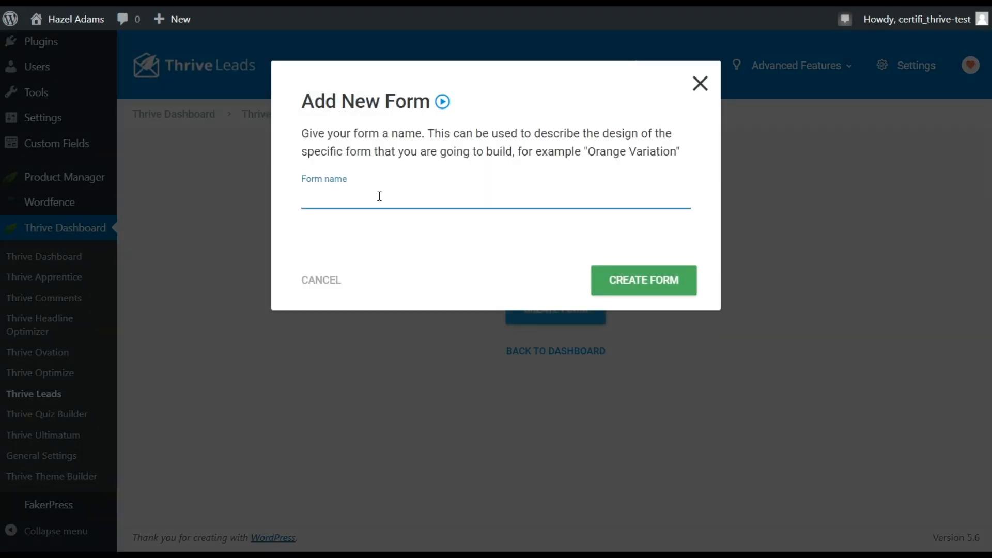
text(Variation 1)
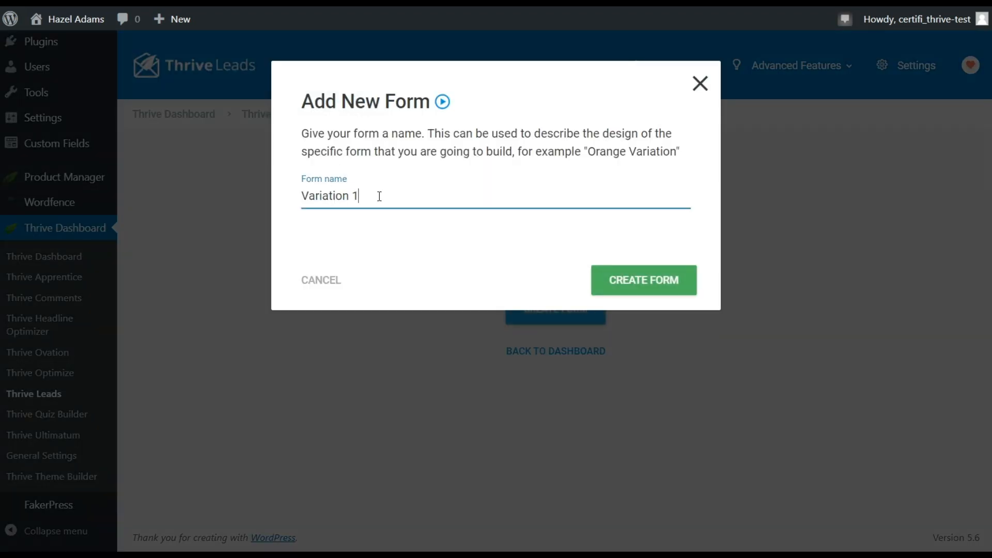
click(659, 279)
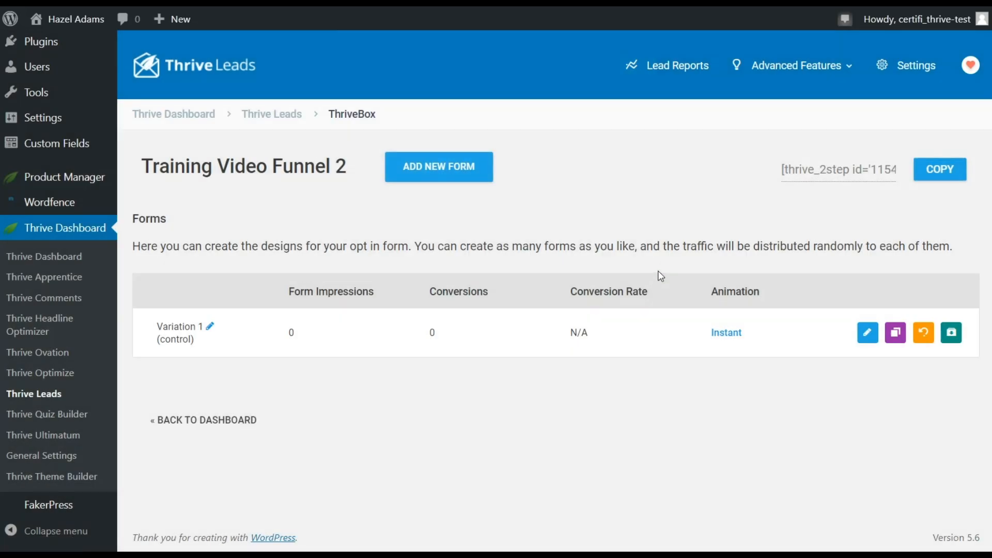
- Edit the Variation 1 form's design and apply the "LP Confluence" opt-in template
click(869, 334)
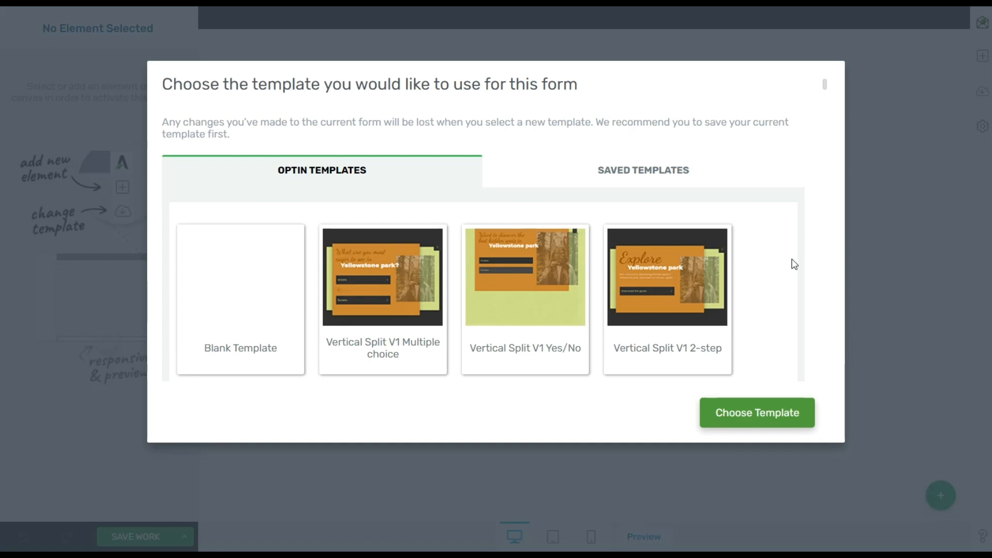
scroll(794, 265, down, 10)
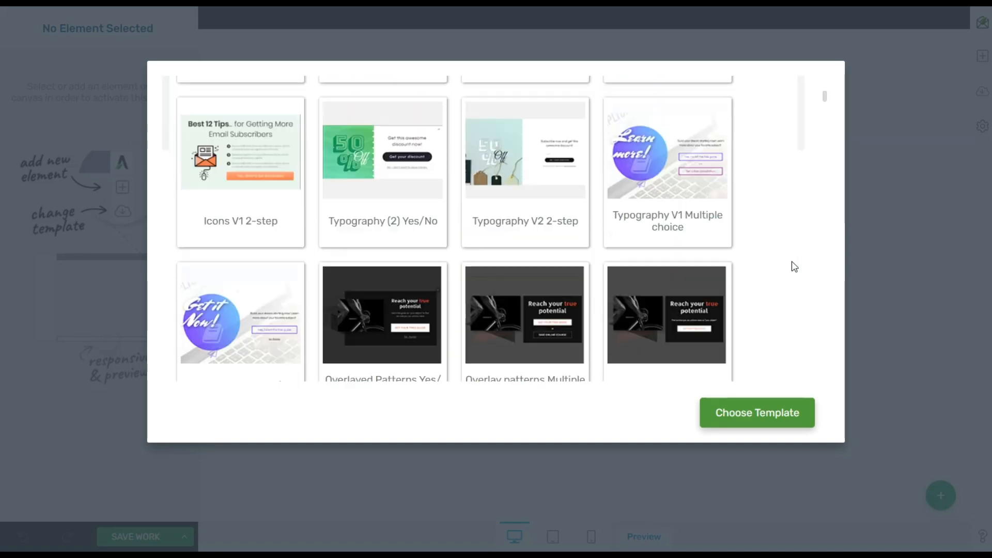
scroll(794, 267, down, 5)
click(188, 343)
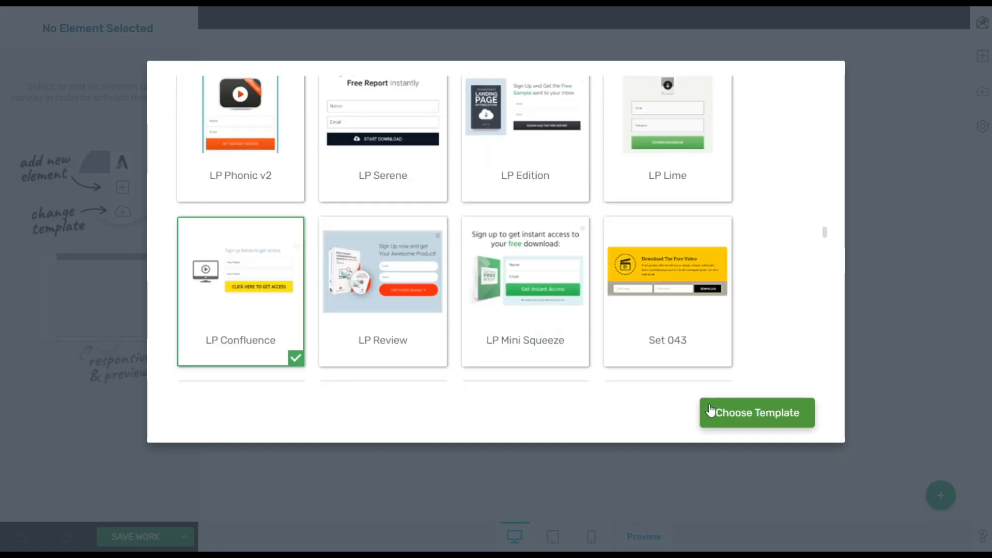
click(721, 424)
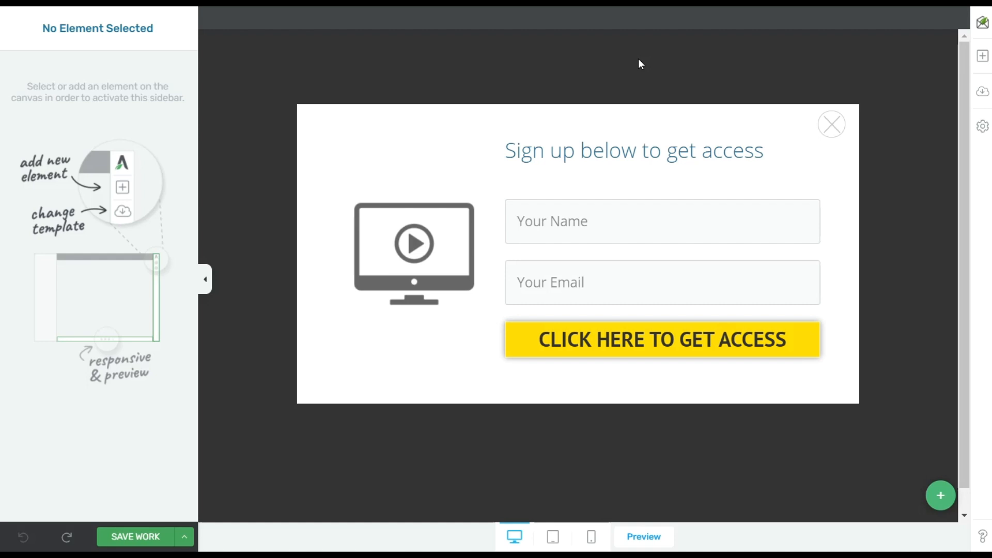
- Change the lightbox heading to "FREE TRAINING" and add the text "5 Steps to Skyrocketing Your Email List Growth" beneath it
click(563, 148)
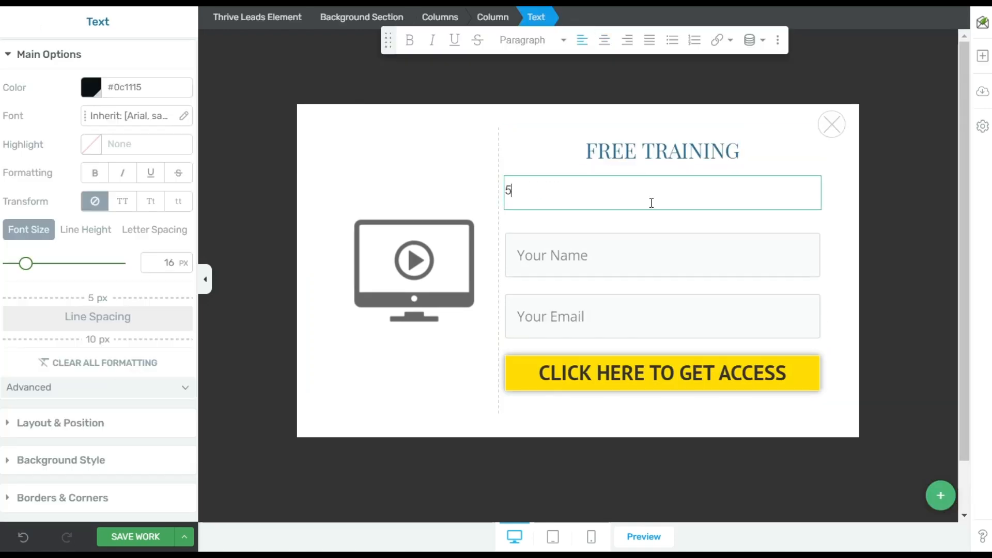
text(Steps to Skyrocketing Your Email List Growth)
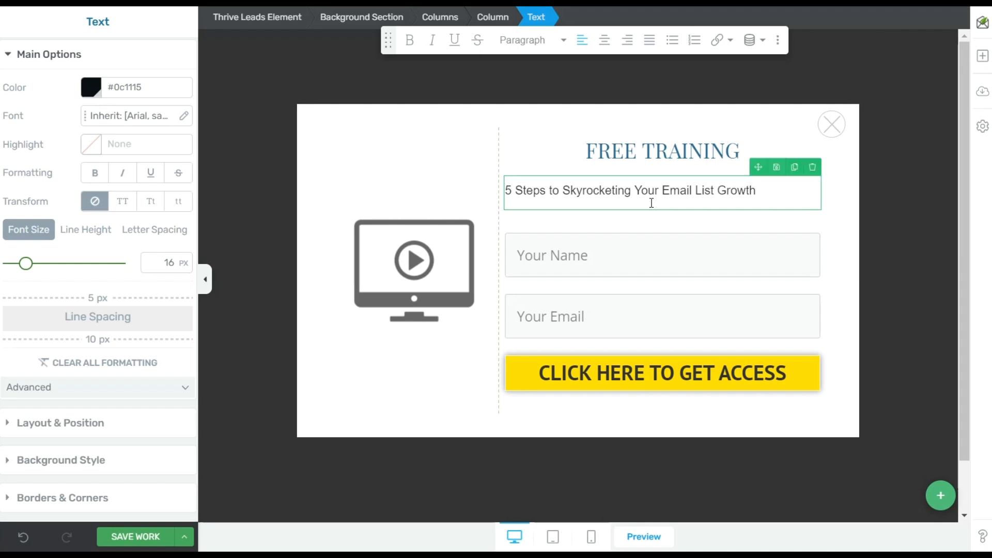
- Format the "5 Steps to Skyrocketing Your Email List Growth" text in the Hind font, centred, at 26 px
triple_click(651, 201)
click(137, 116)
click(98, 220)
text(hind)
click(76, 241)
click(144, 355)
click(604, 40)
drag(26, 264, 37, 264)
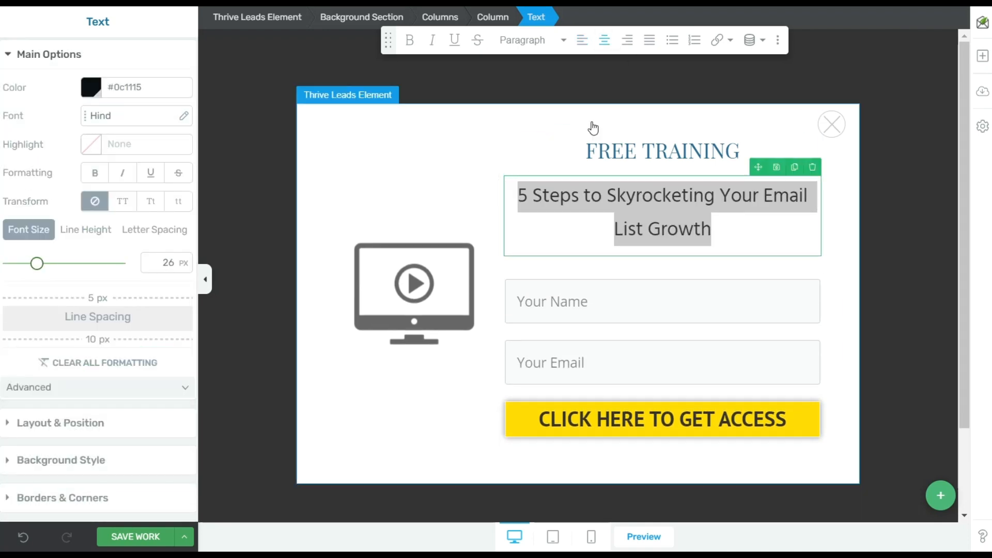
- Set the "FREE TRAINING" heading's text colour to hex b38980
triple_click(641, 151)
click(91, 87)
click(62, 350)
click(135, 178)
triple_click(108, 289)
text(b38980)
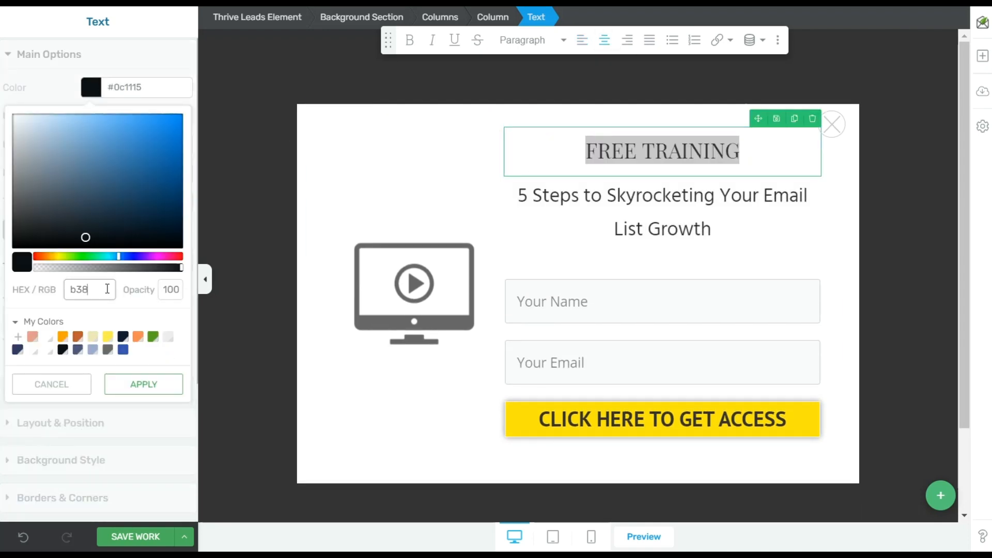
click(531, 213)
- Insert a text element between the subheading and the sign-up form reading "Register now to get the training:"
click(982, 56)
drag(845, 122, 640, 295)
text(Register now to get the training:)
- Centre the "Register now to get the training:" line and set its font to Hind
triple_click(633, 271)
click(604, 40)
click(129, 116)
text(hin)
click(66, 239)
click(770, 267)
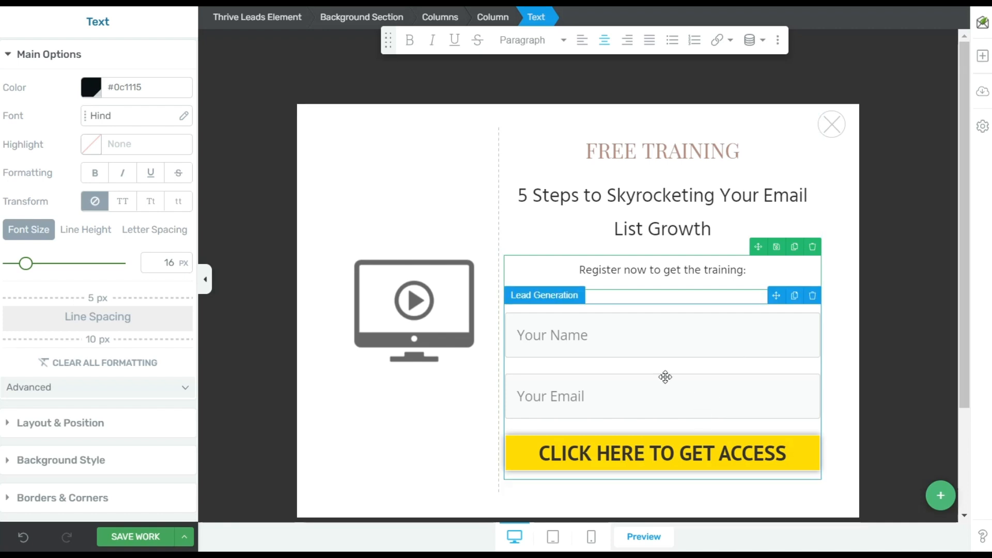
- Connect the lightbox's sign-up form to Mailchimp, using the Thrive Themes mailing list, no group and single optin
click(639, 341)
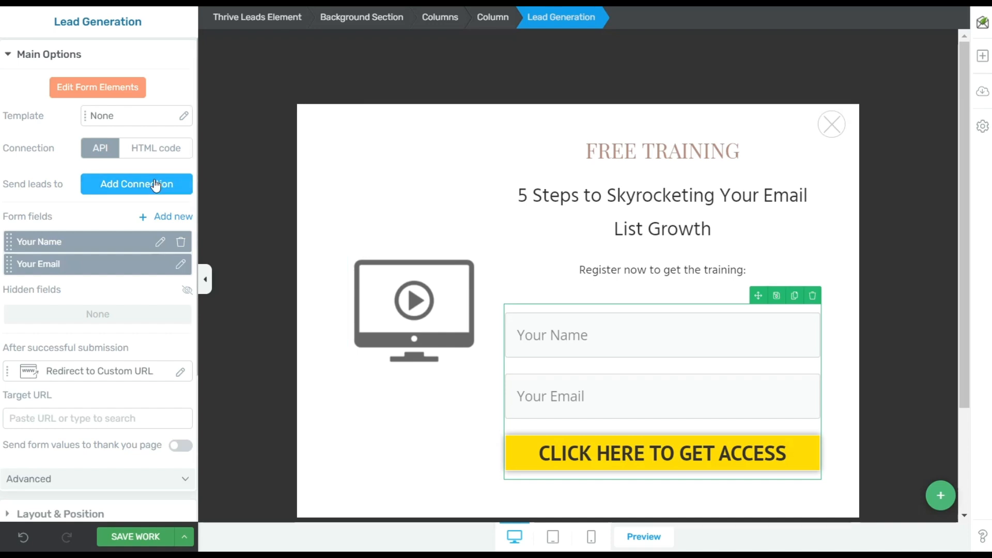
click(127, 192)
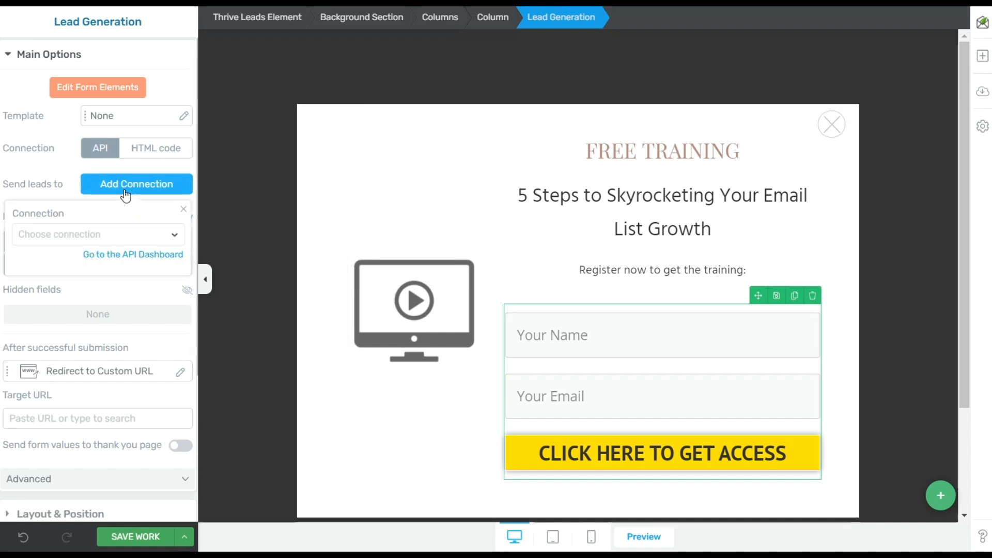
click(107, 234)
click(57, 317)
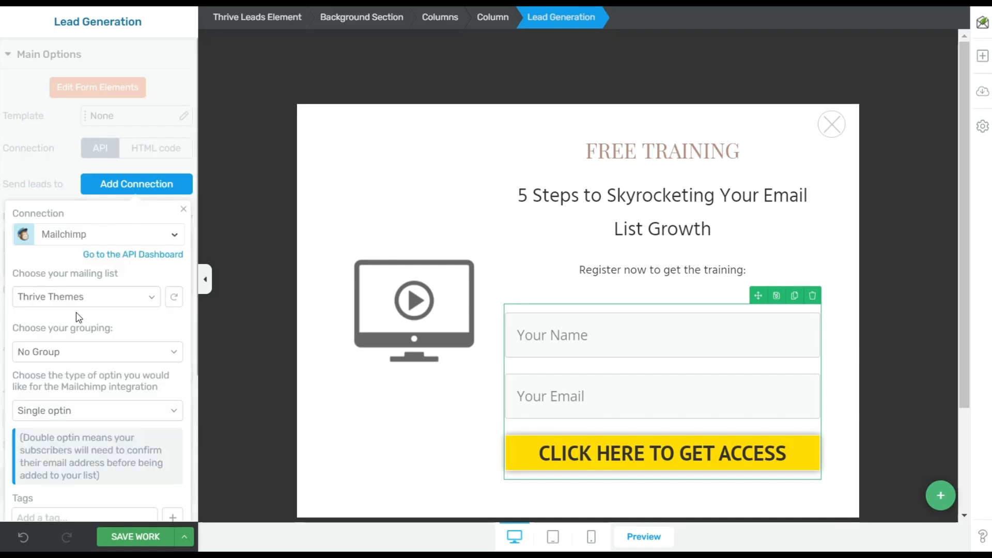
scroll(78, 316, down, 2)
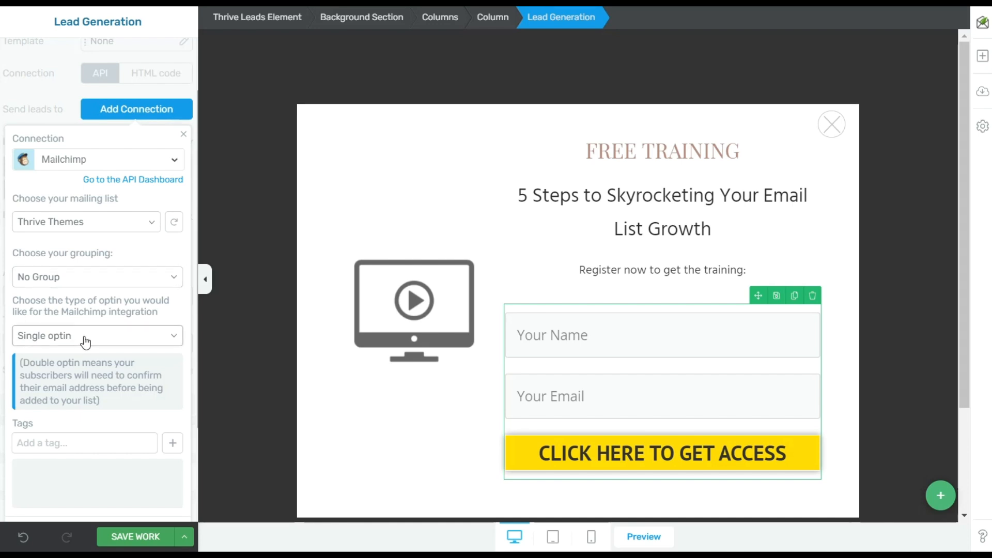
scroll(103, 454, down, 2)
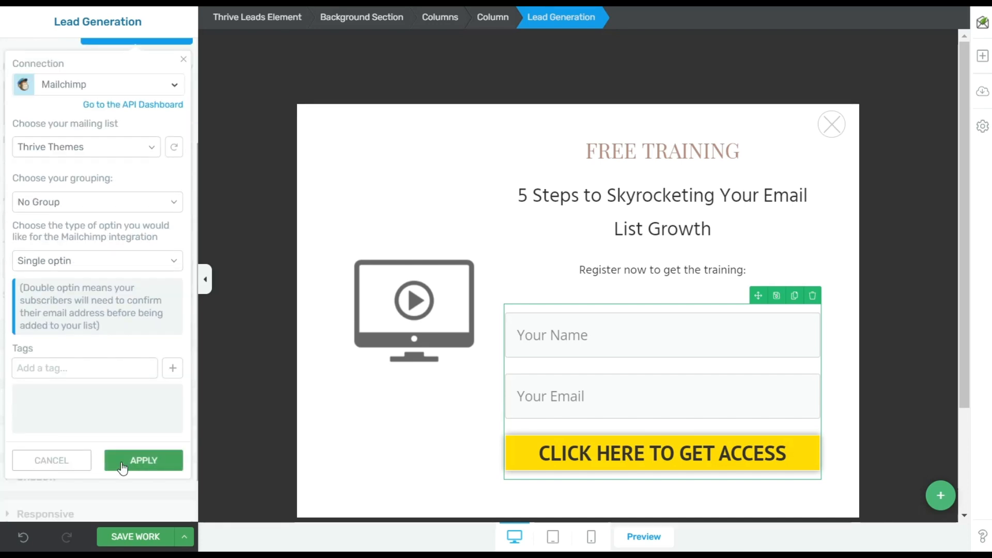
click(122, 467)
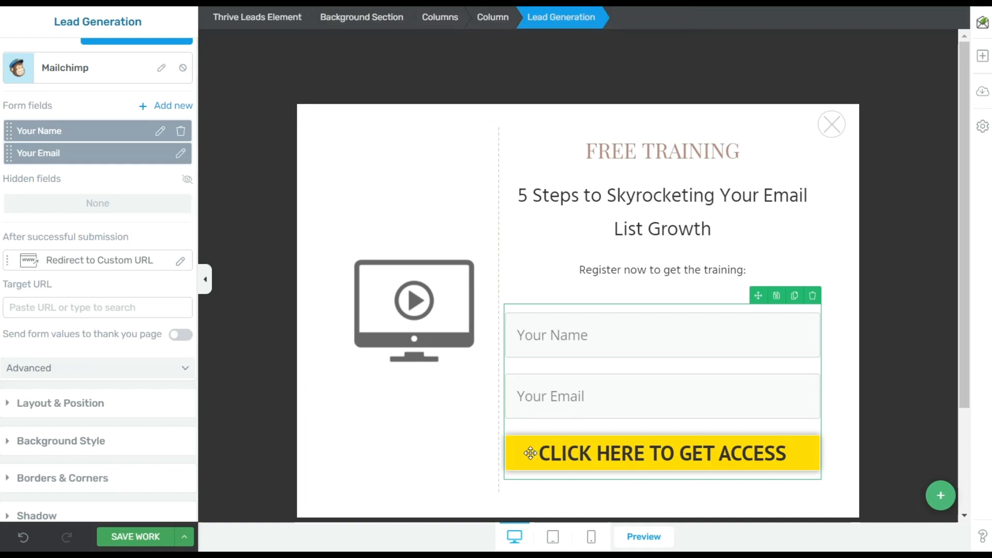
- Set the form to redirect to a custom URL after submission, targeting the "Training Video Funnel – Quiz 2" page
click(129, 261)
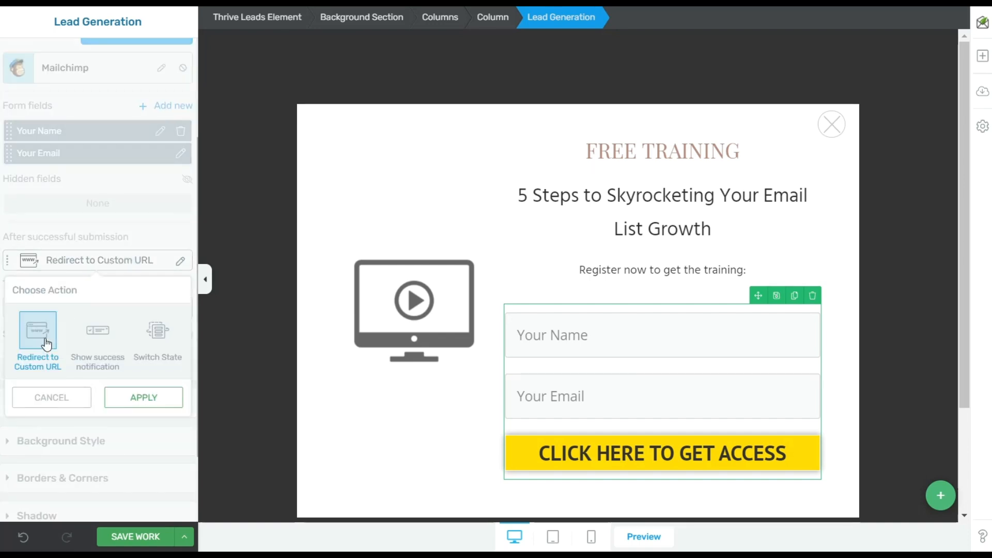
click(154, 401)
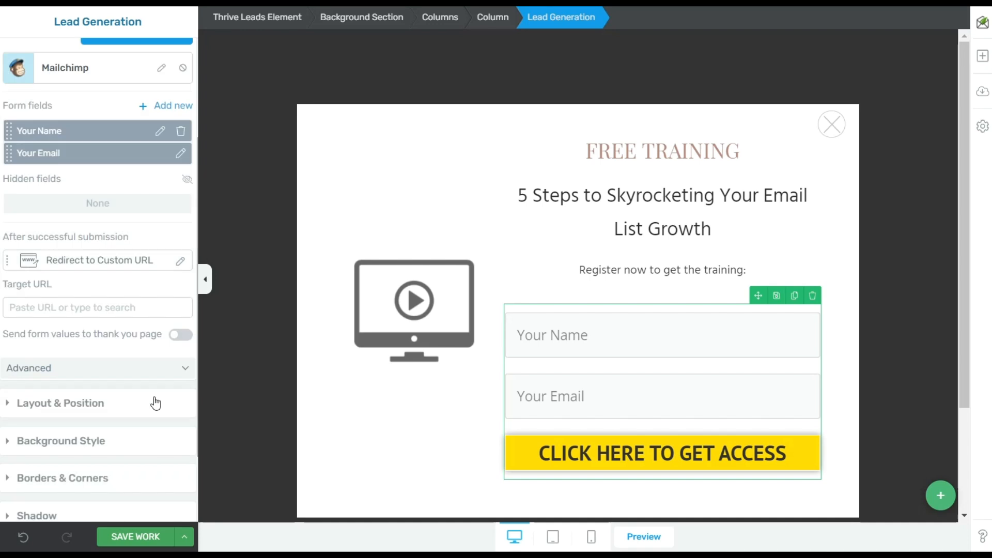
click(87, 308)
text(tra)
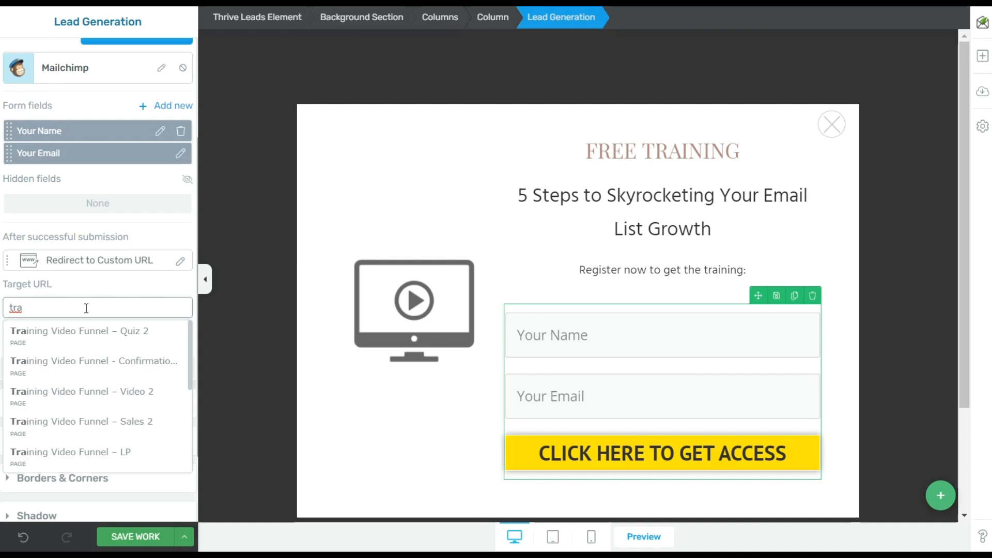
click(70, 335)
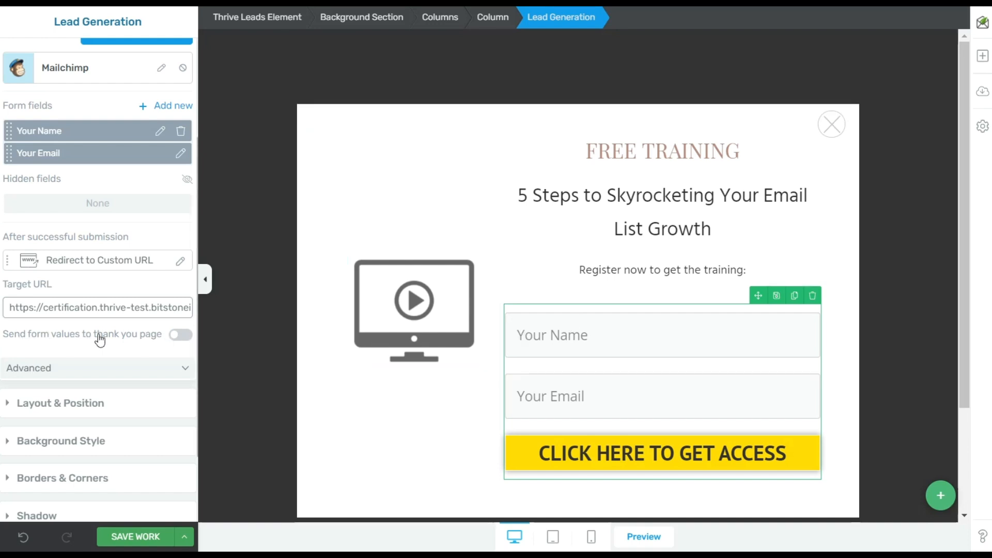
- Enable sending form values to the thank-you page, review the variable details and save the lightbox
click(188, 338)
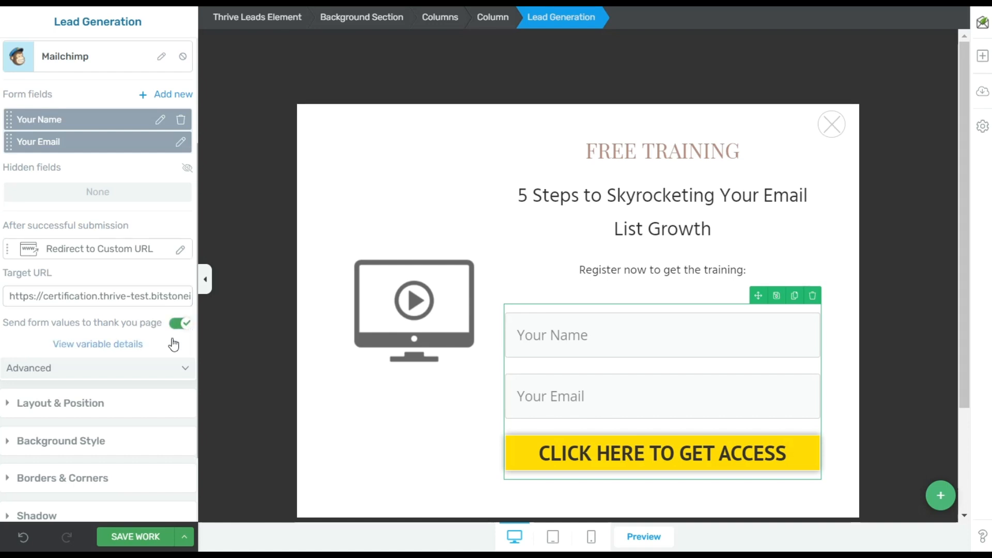
click(90, 345)
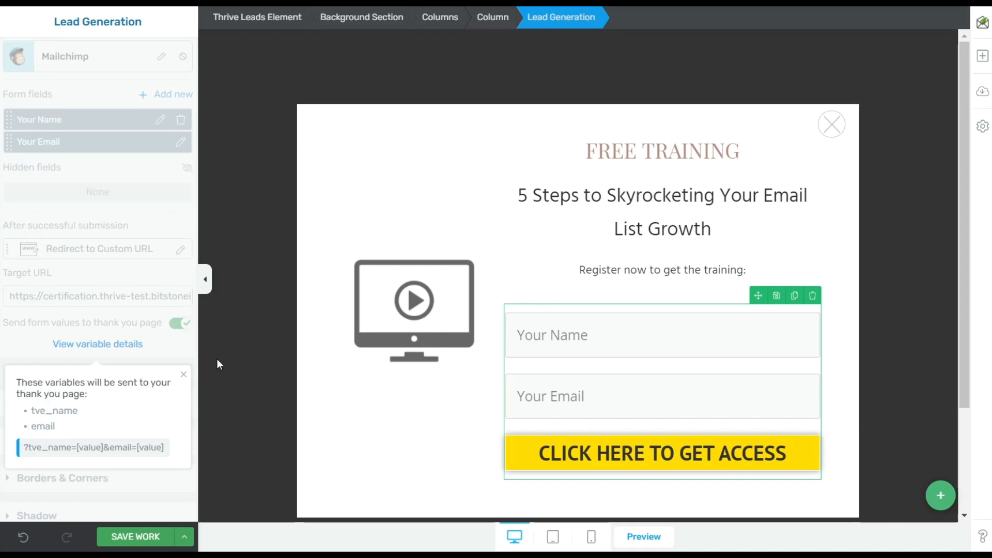
click(181, 375)
click(126, 536)
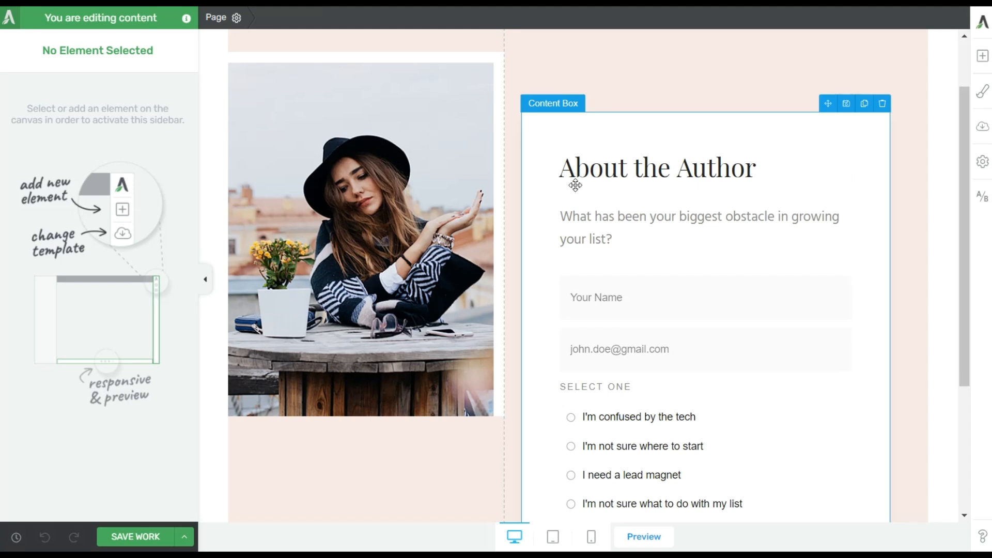
- On the quiz page, replace the "About the Author" heading with "You're almost done, !"
click(575, 168)
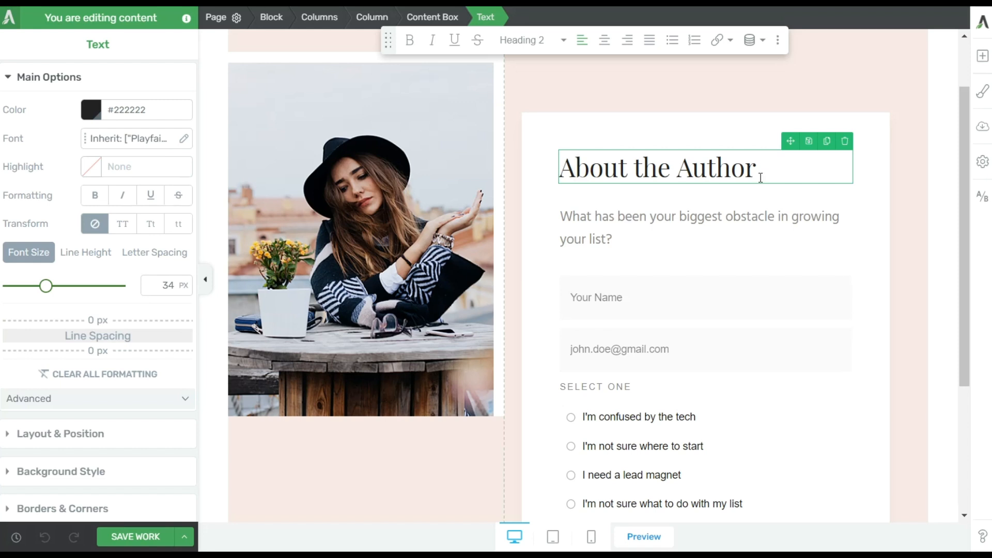
drag(782, 168, 430, 164)
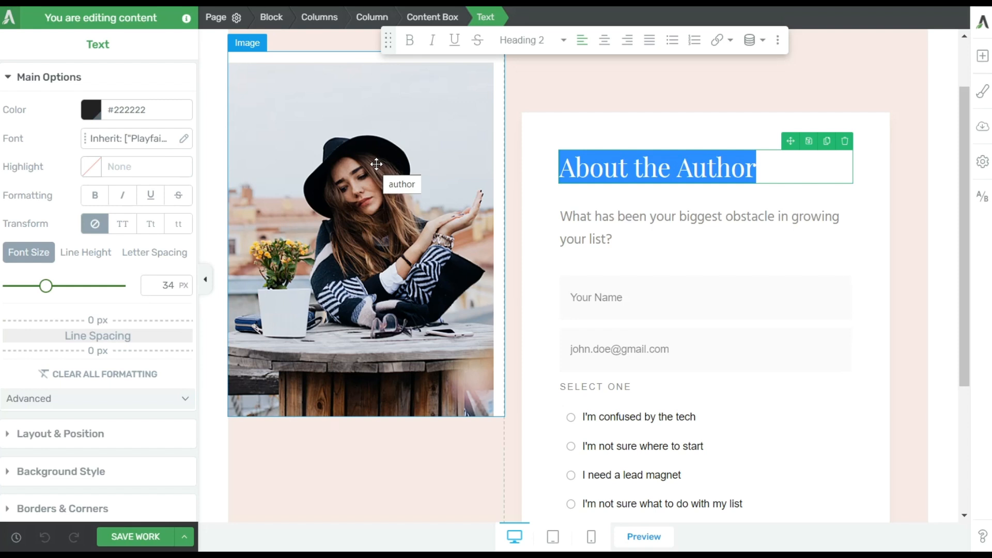
text(You're almost done, !)
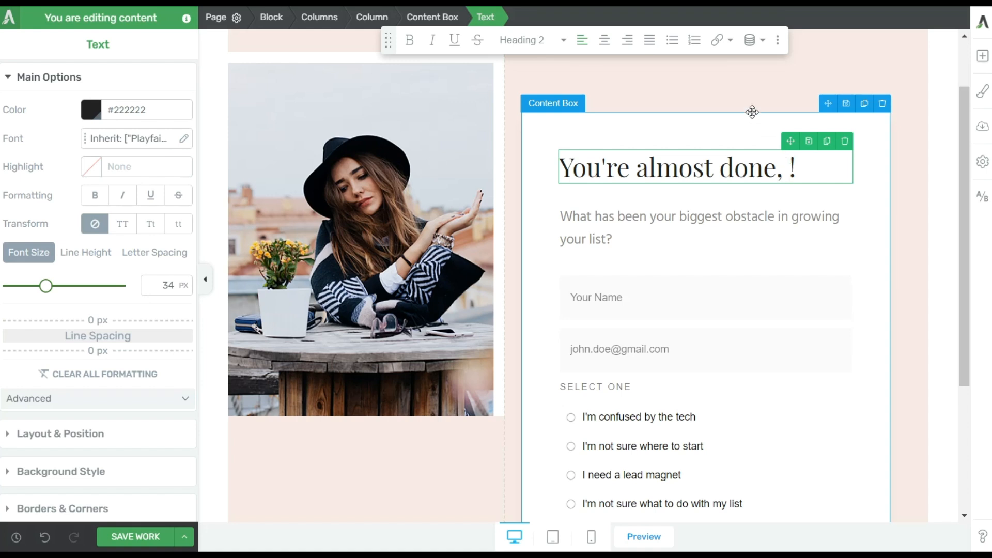
- Insert Request data dynamic text before the heading's exclamation mark, using URL QueryString with the variable name tve_name
click(757, 52)
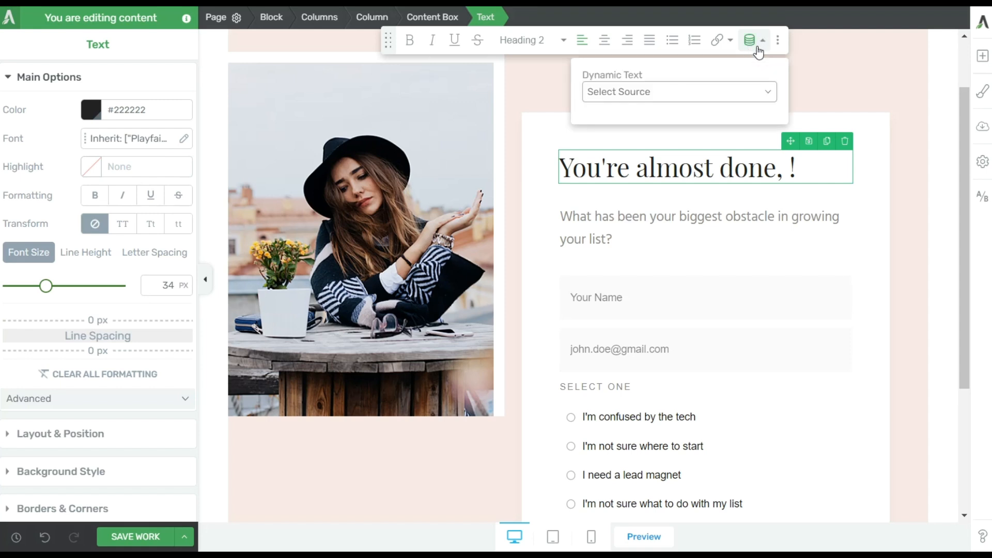
click(658, 95)
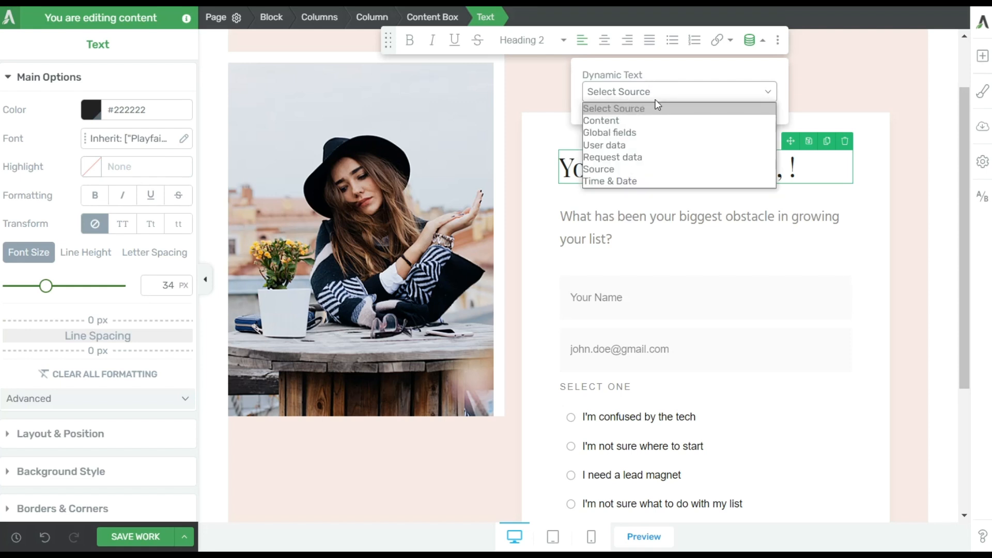
click(646, 164)
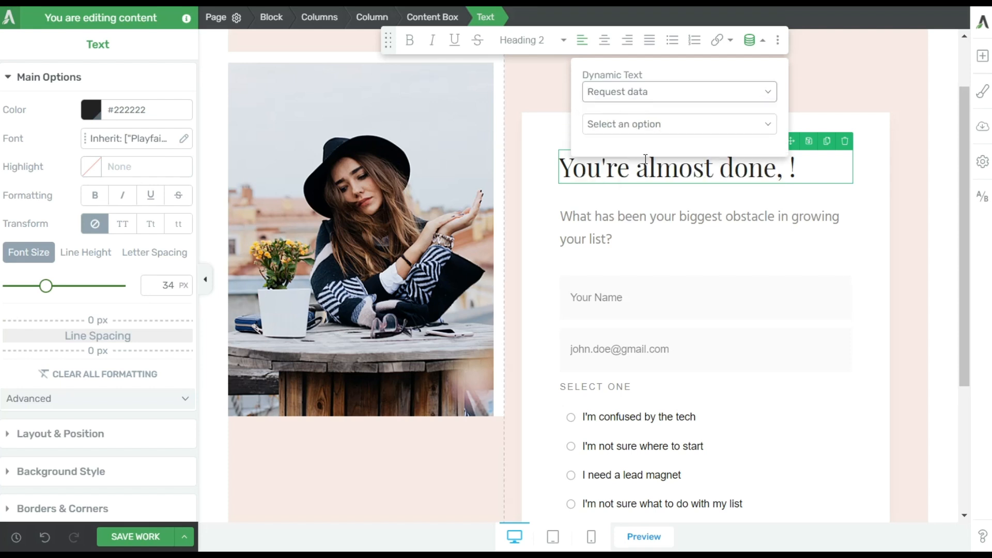
click(654, 126)
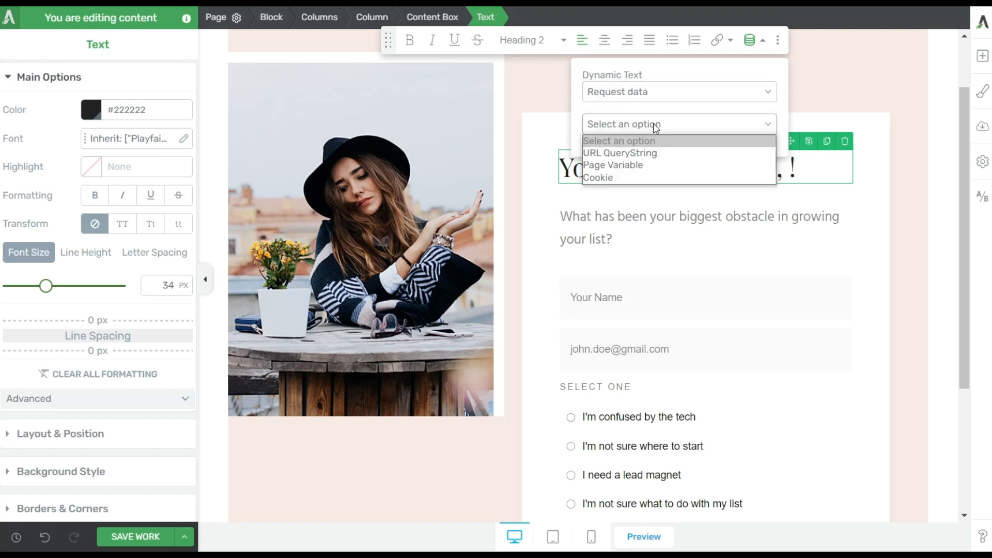
click(646, 154)
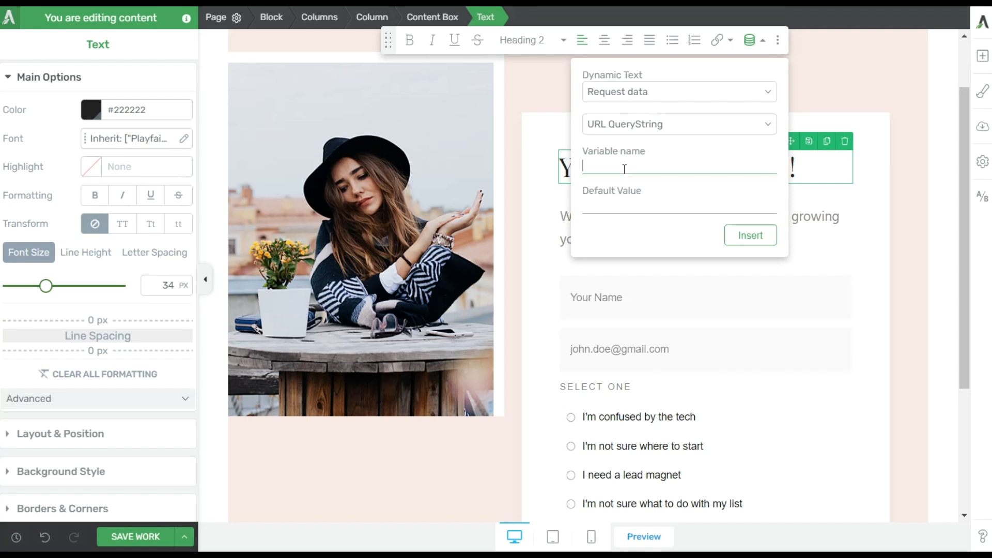
text(tve_name)
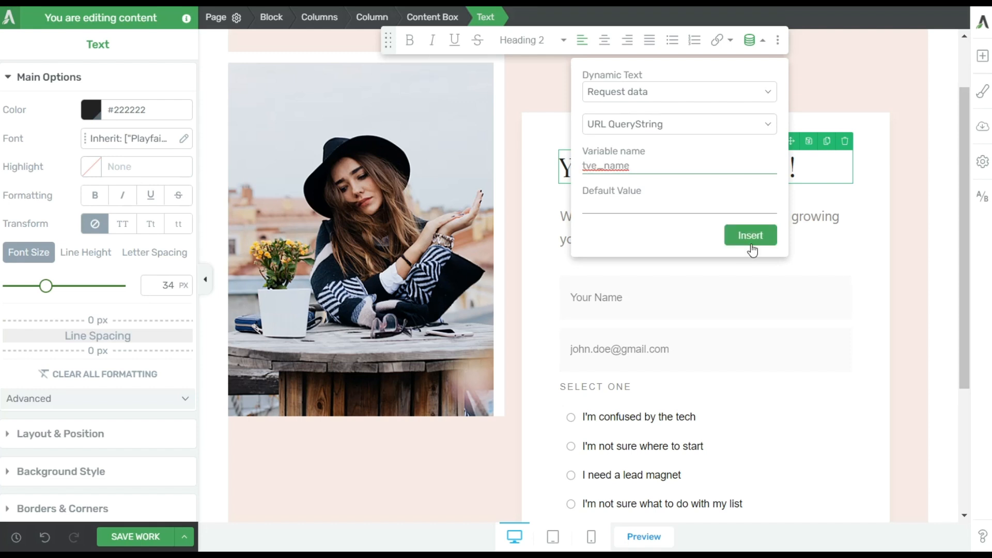
click(750, 236)
click(737, 103)
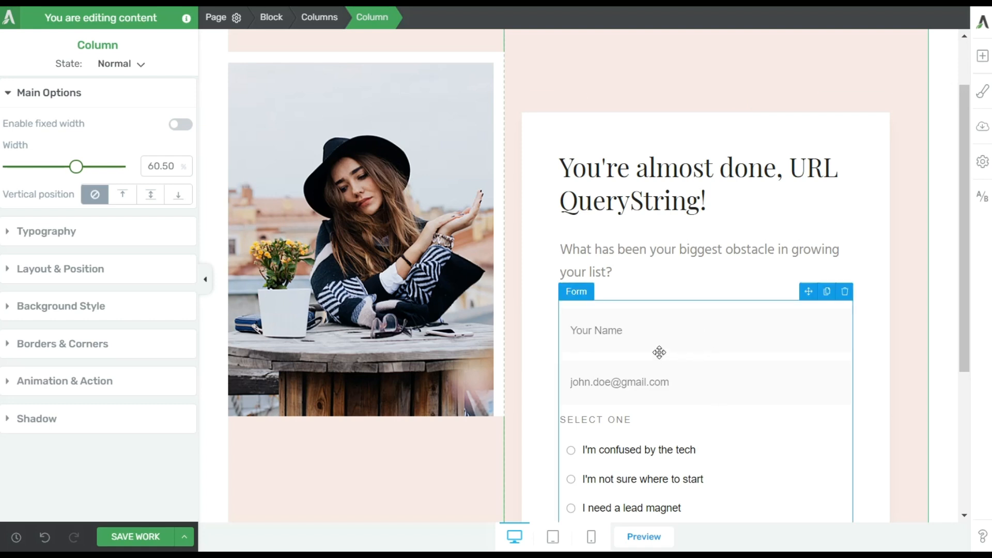
- Autofill the form's Your Name field from the URL QueryString variable tve_name and hide the field if a value is set
click(683, 344)
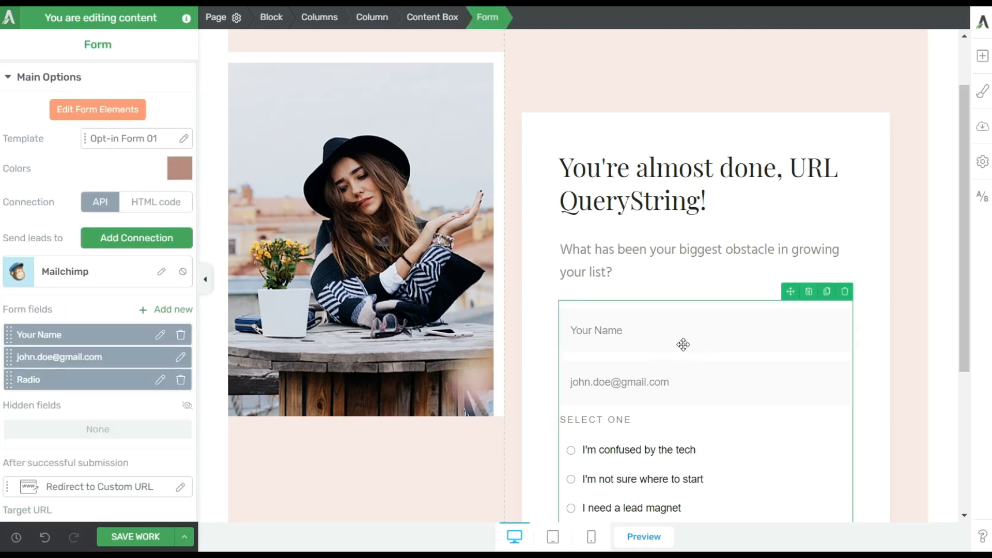
scroll(683, 342, down, 1)
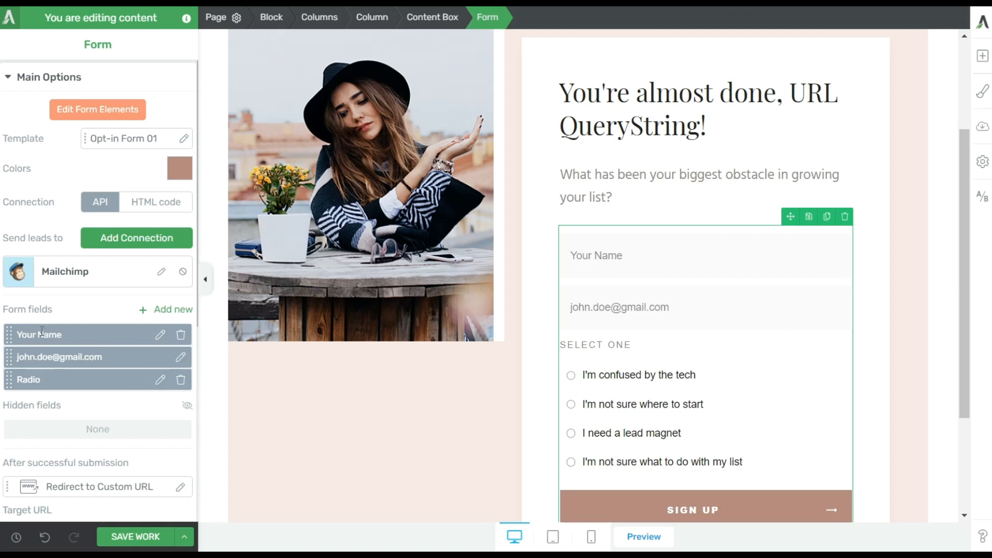
click(164, 339)
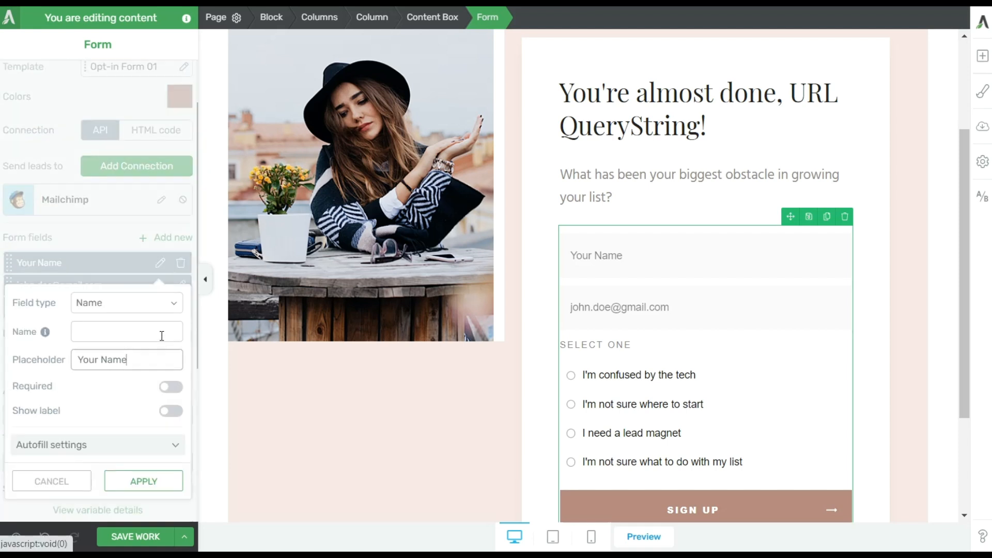
click(90, 450)
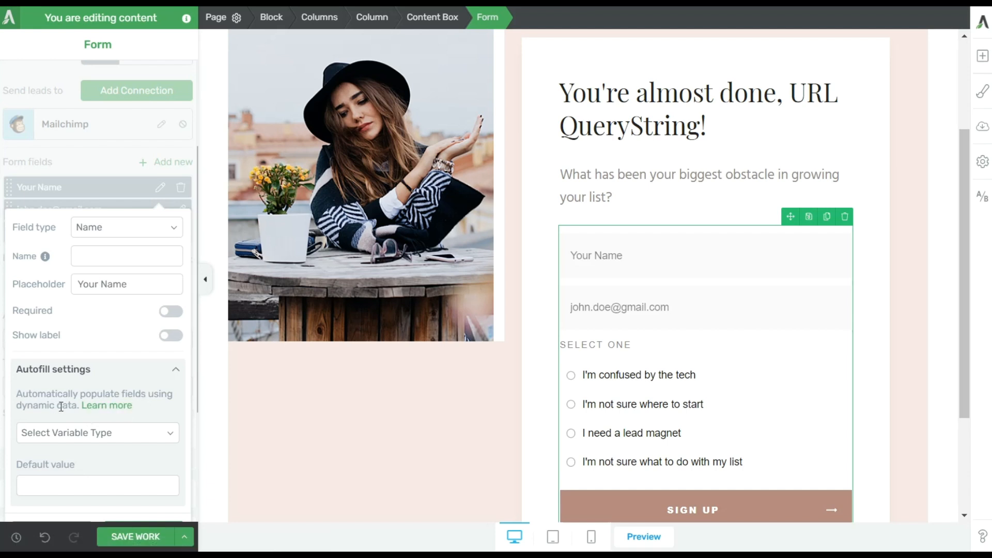
click(59, 433)
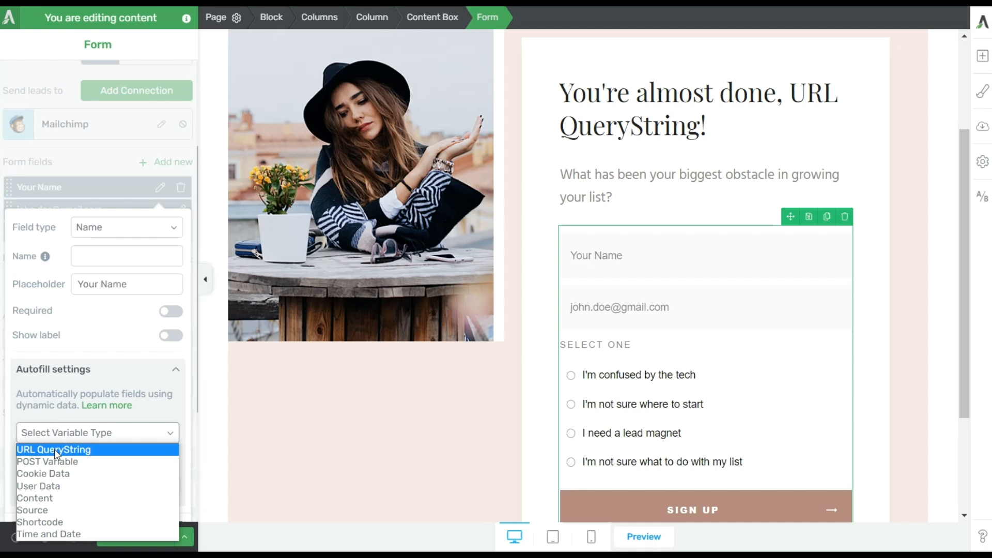
click(54, 448)
click(61, 483)
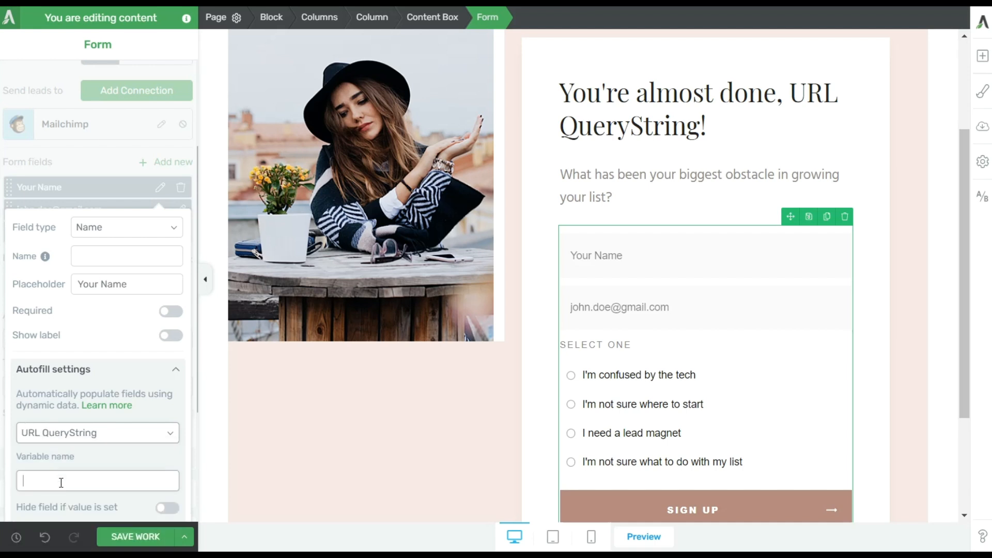
text(tve_name)
scroll(105, 505, down, 3)
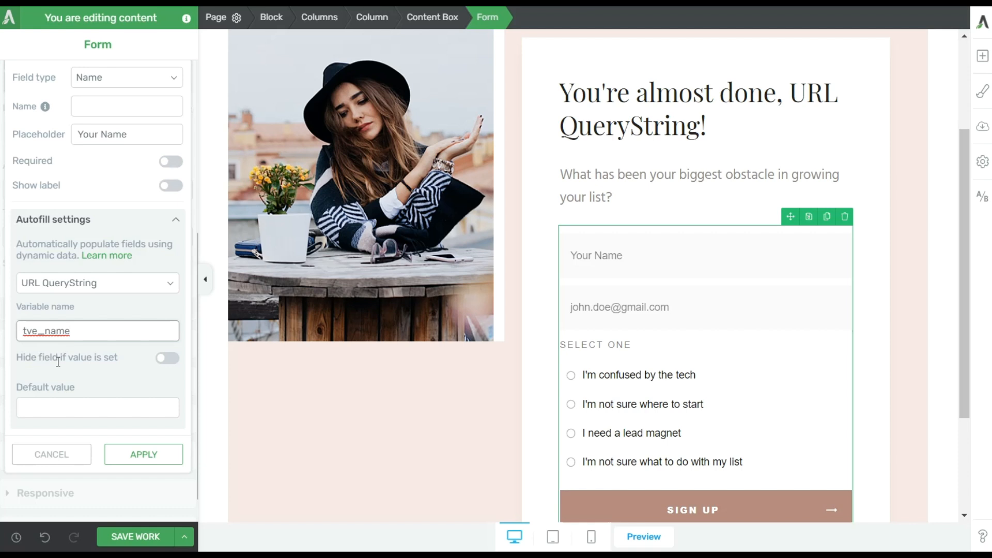
click(166, 359)
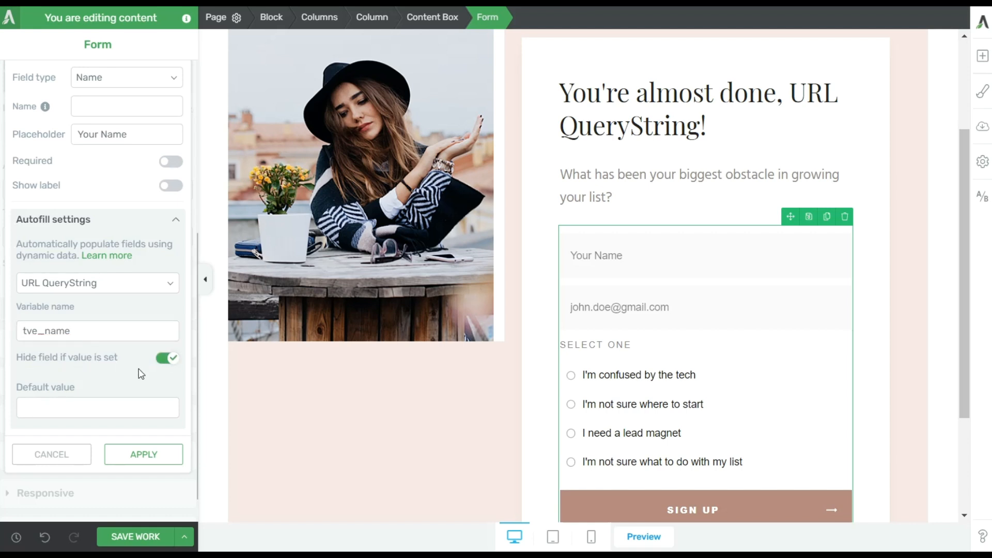
click(122, 459)
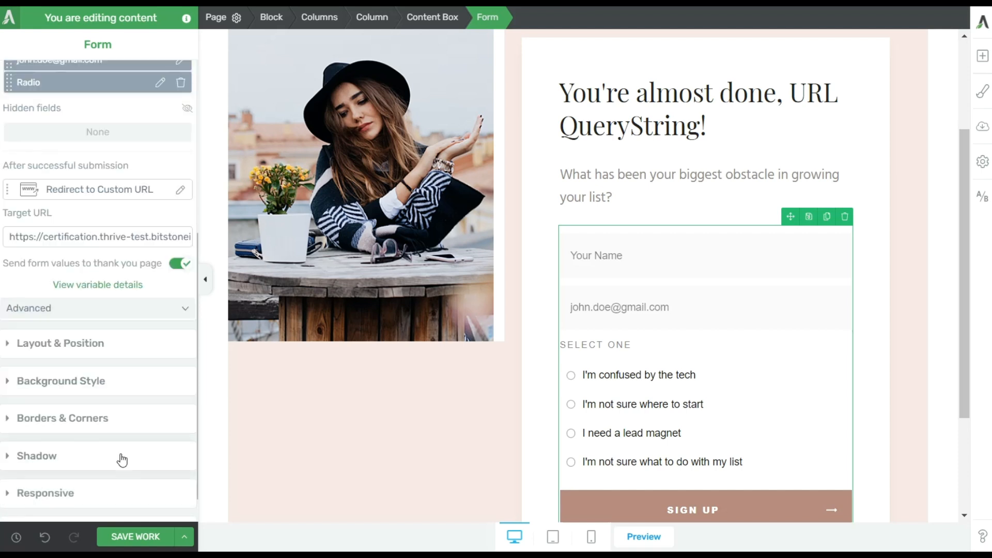
- Autofill the form's email field from the URL QueryString variable email, hide it if a value is set, and save the page
scroll(135, 320, up, 2)
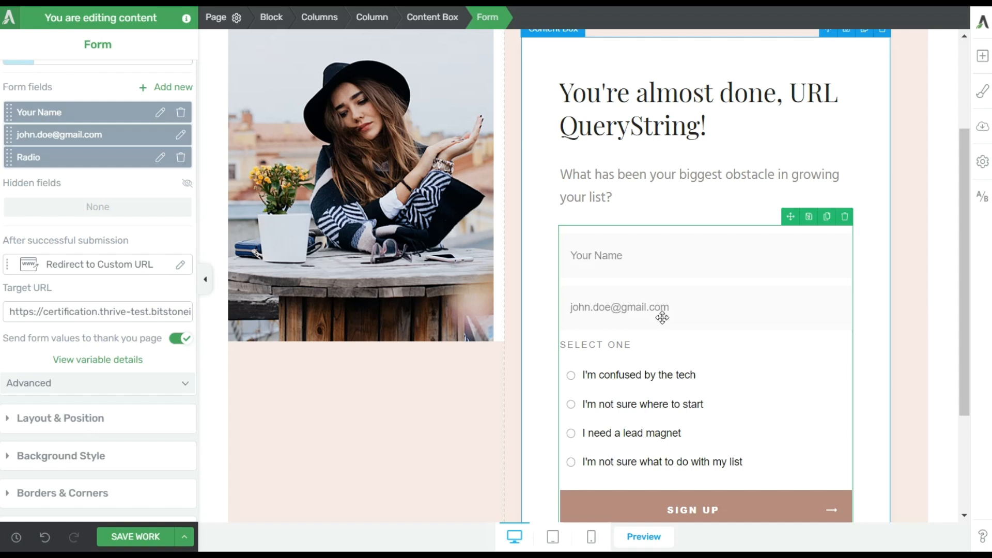
click(179, 136)
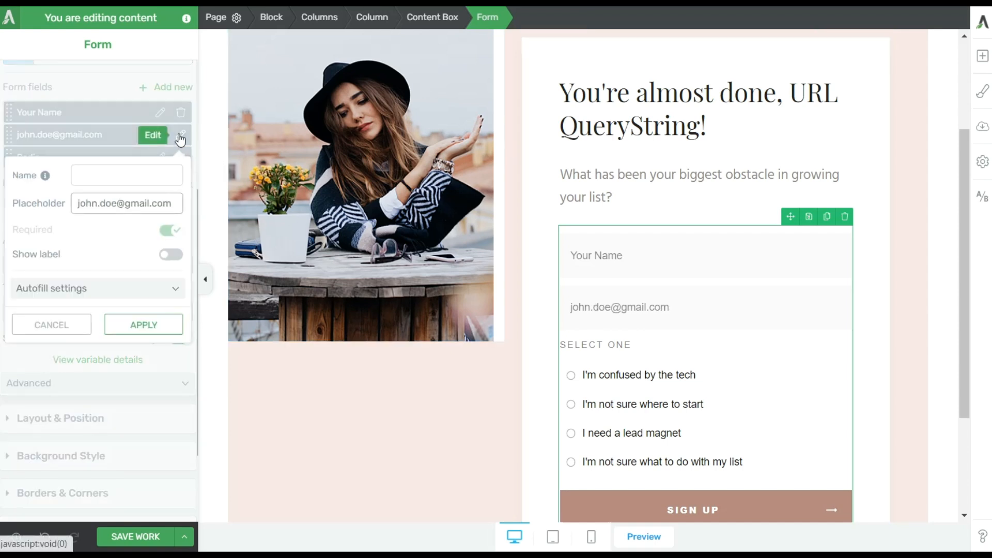
click(107, 300)
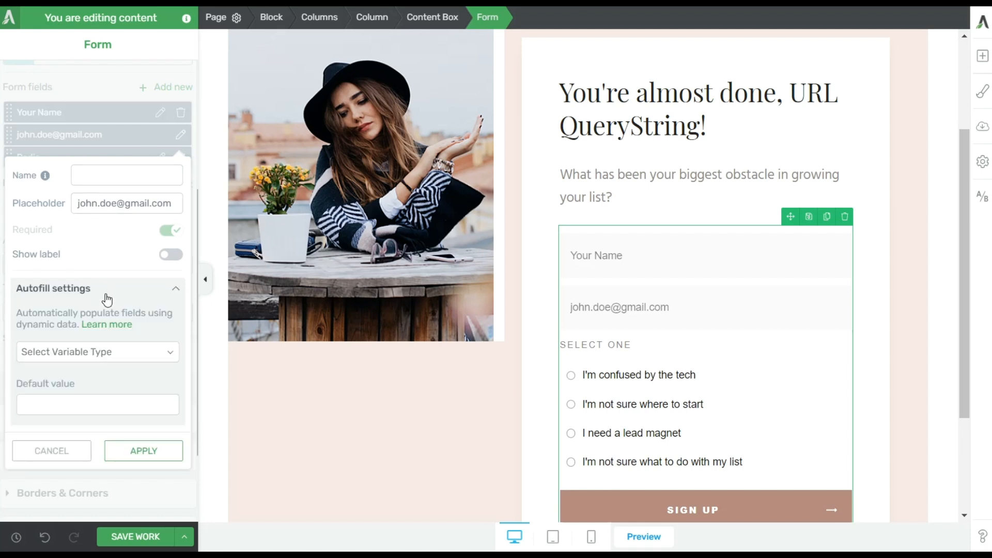
click(82, 356)
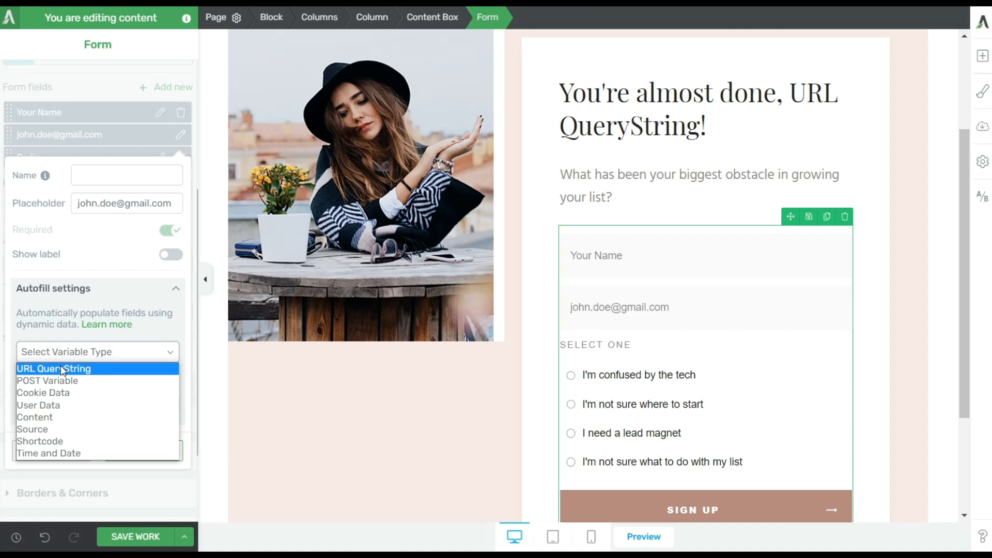
click(60, 368)
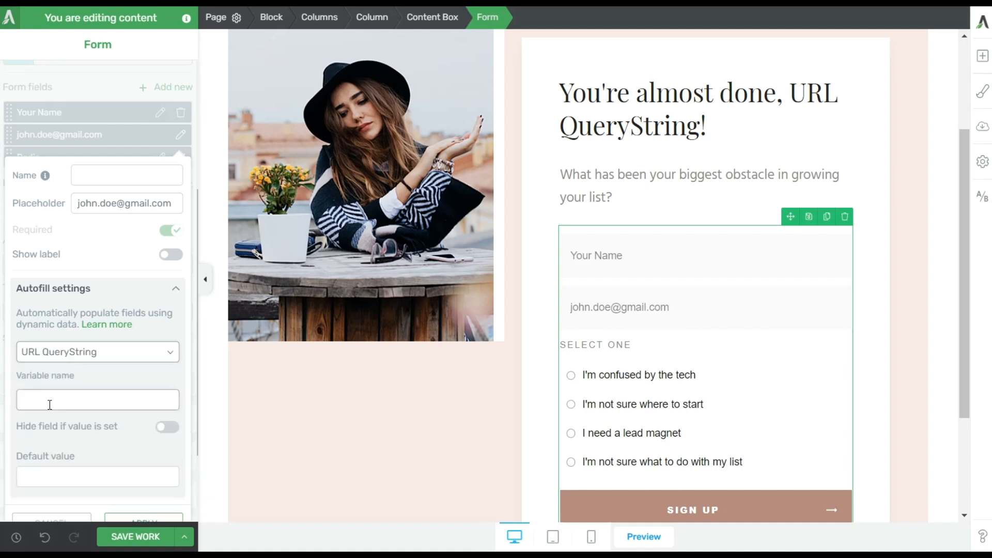
text(email)
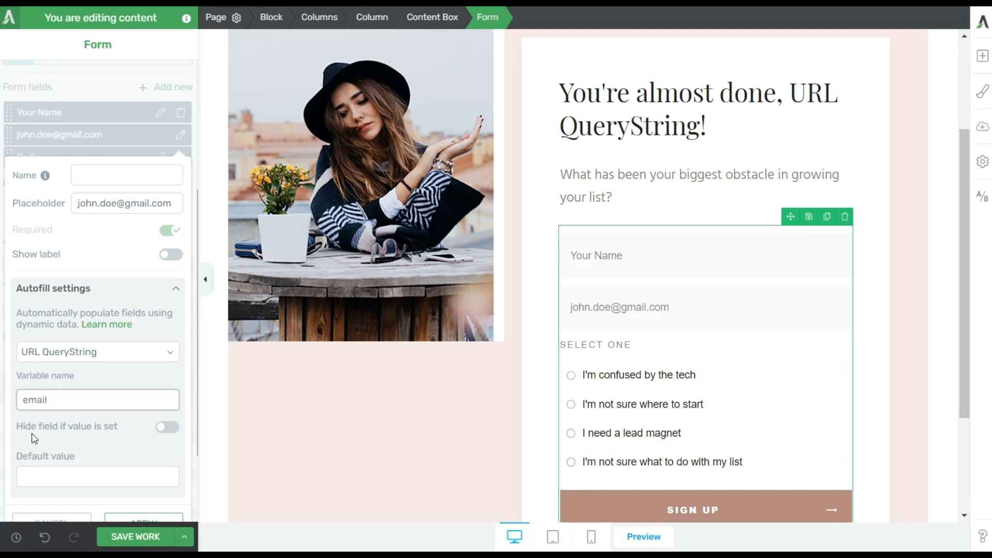
click(168, 427)
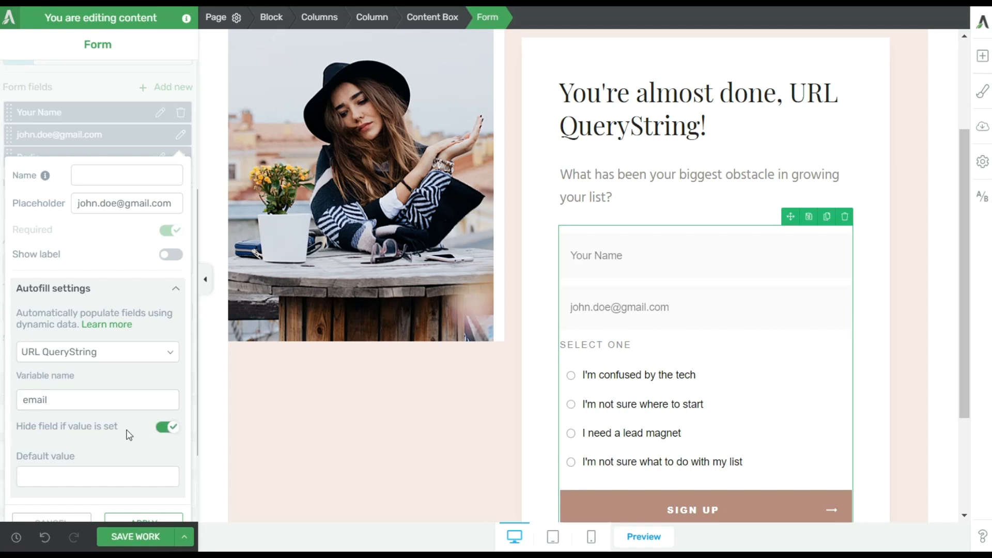
scroll(129, 436, down, 2)
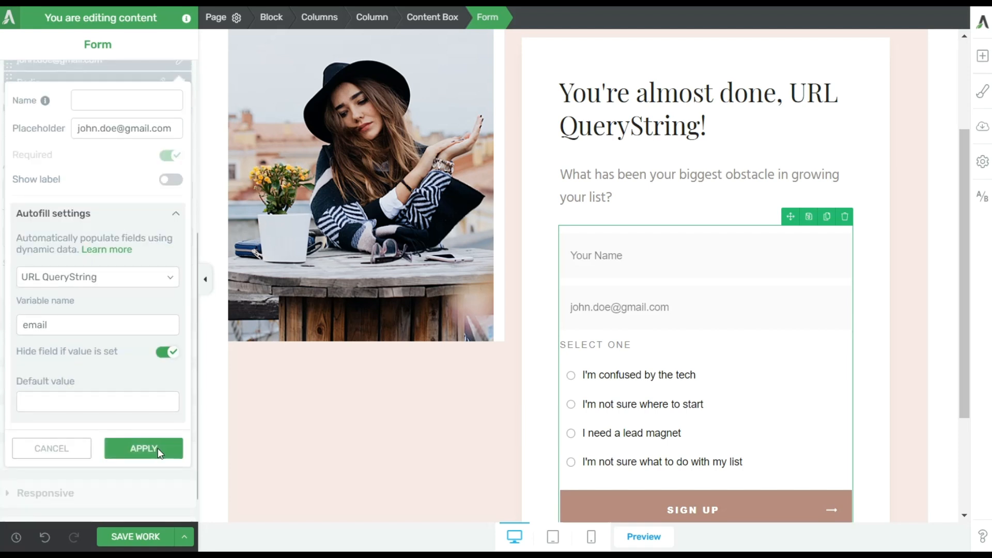
click(157, 447)
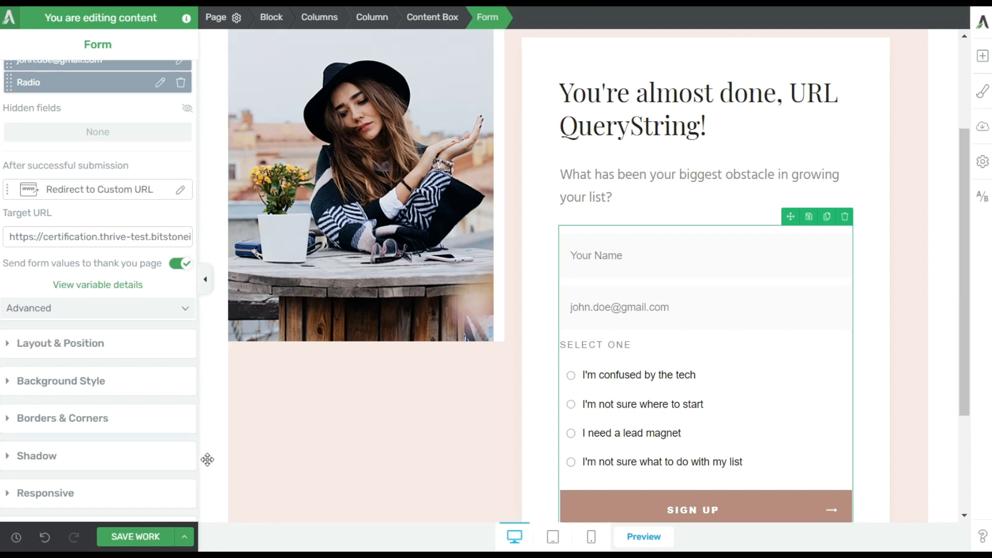
click(114, 537)
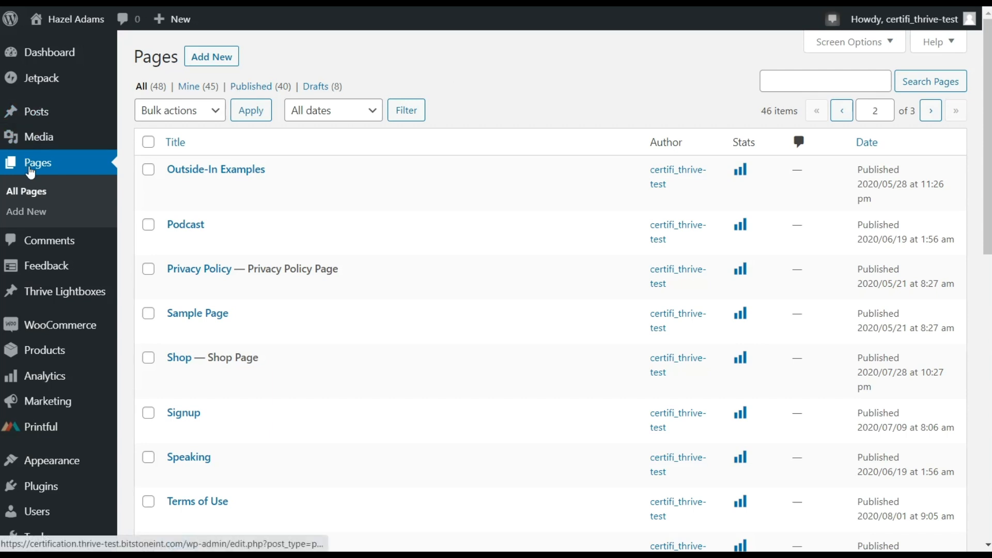
- Add a new WordPress page titled "Training Video Funnel - LP 2" and publish it
click(229, 60)
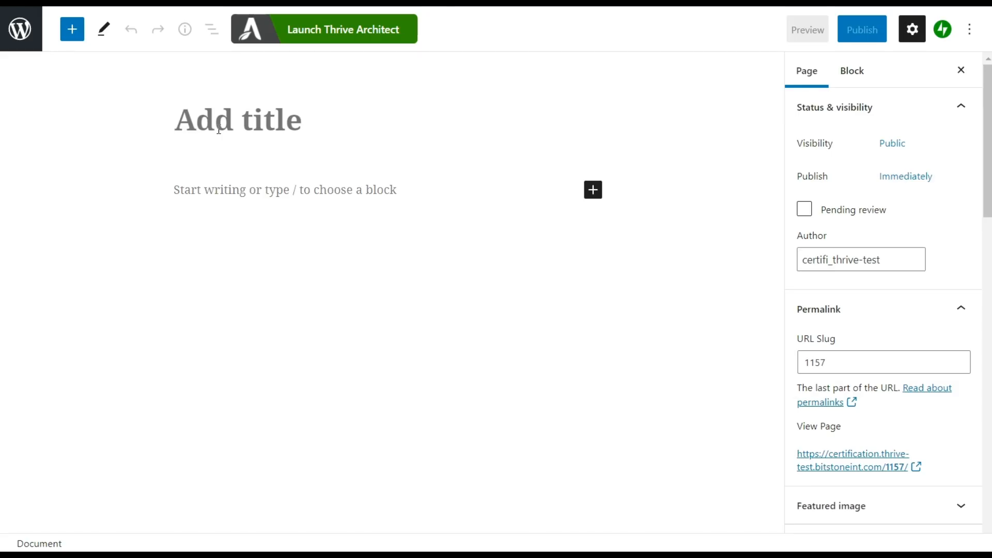
text(Training Video Funnel - LP 2)
click(856, 37)
click(856, 39)
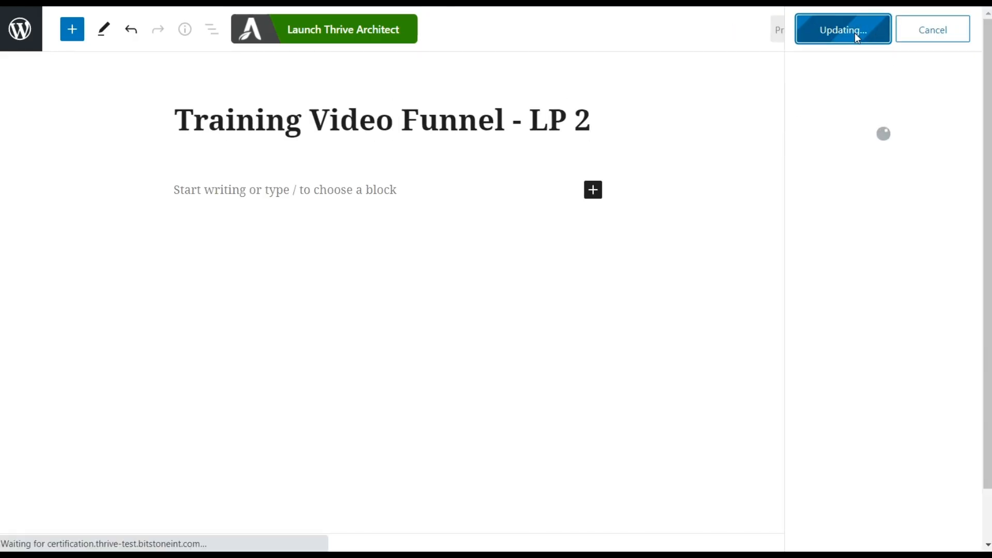
- Open the new page in Thrive Architect as a pre-built landing page and apply the Chic Smart Homepage template
click(354, 34)
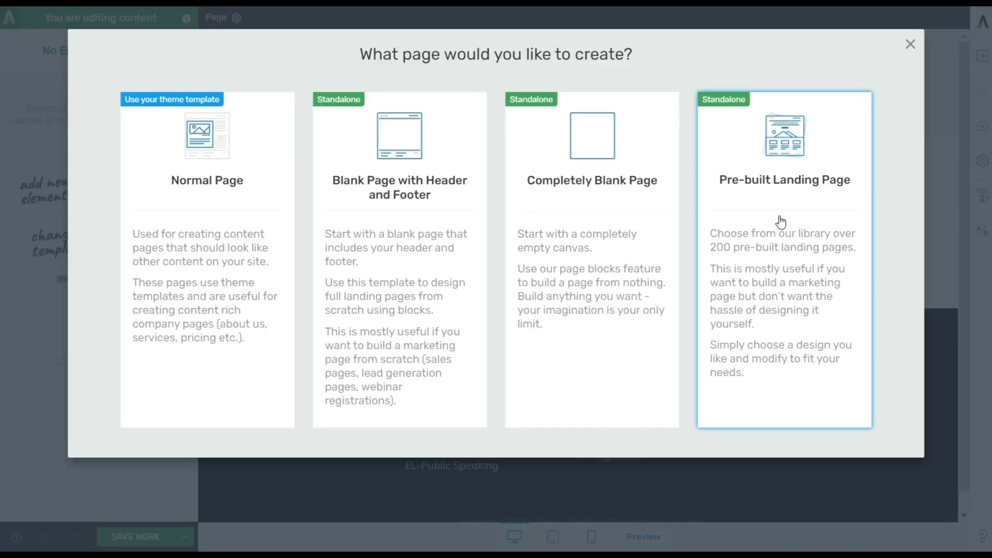
click(774, 209)
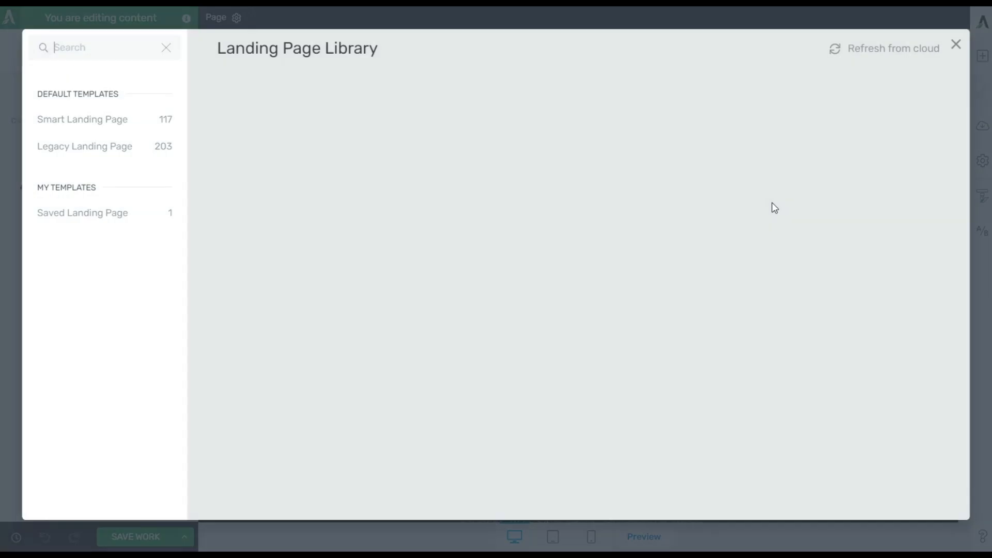
scroll(646, 287, down, 5)
scroll(643, 288, down, 3)
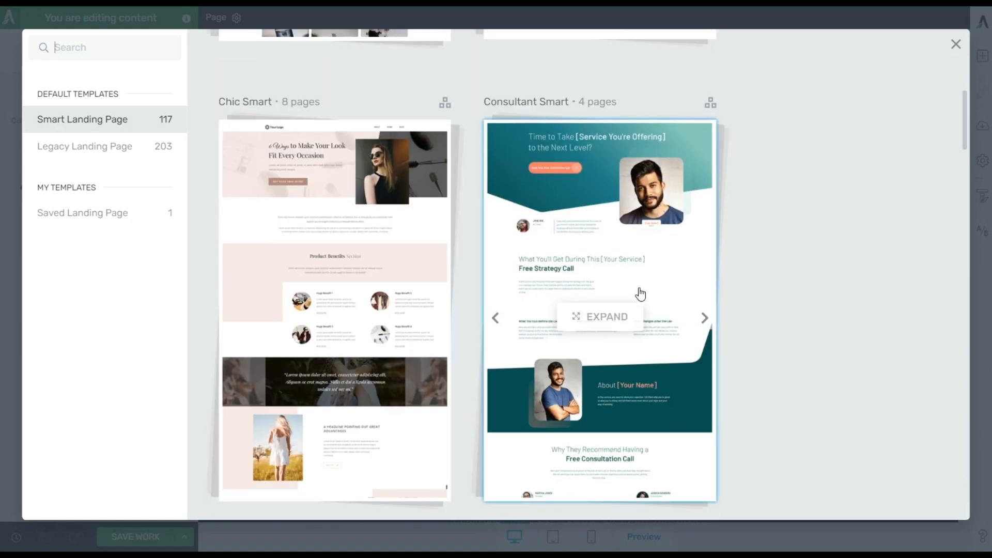
click(290, 261)
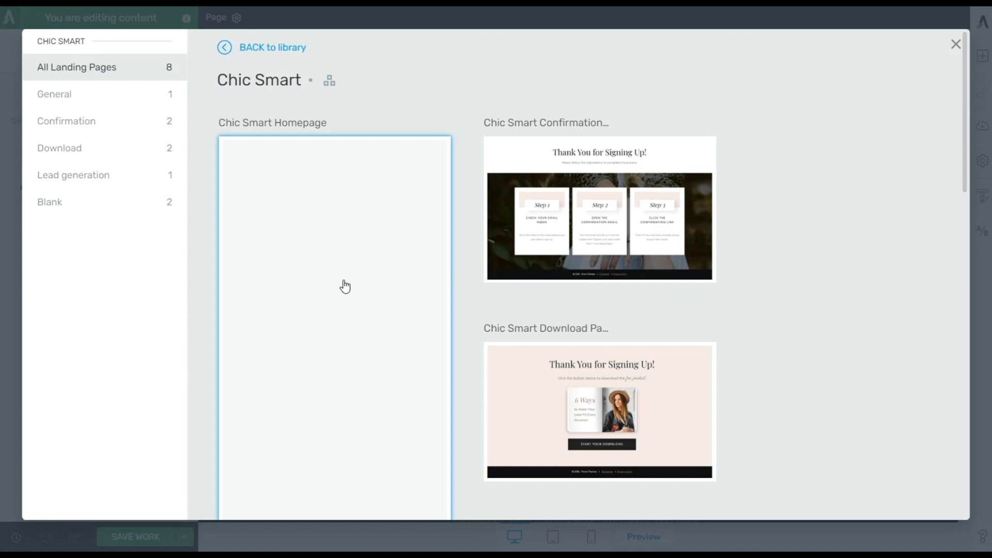
click(288, 262)
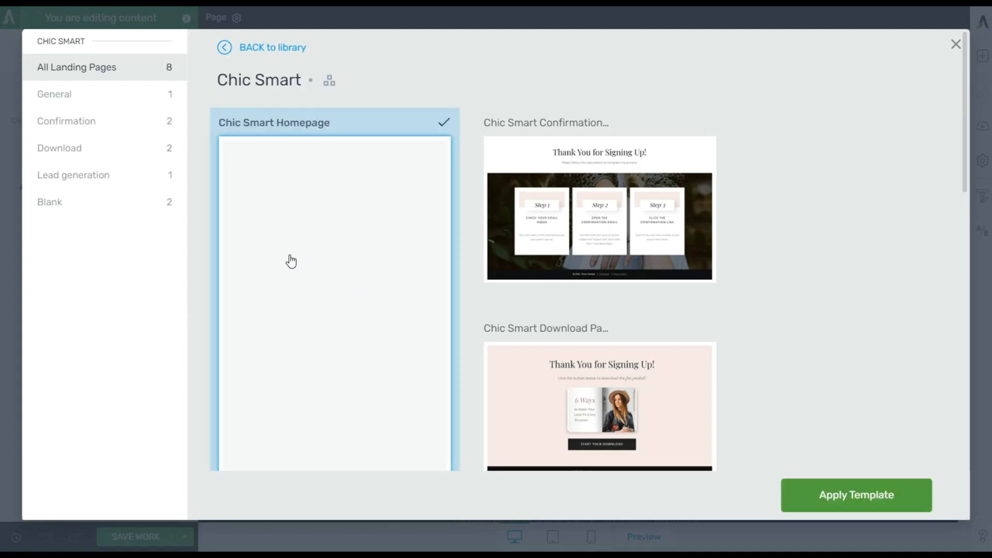
click(820, 493)
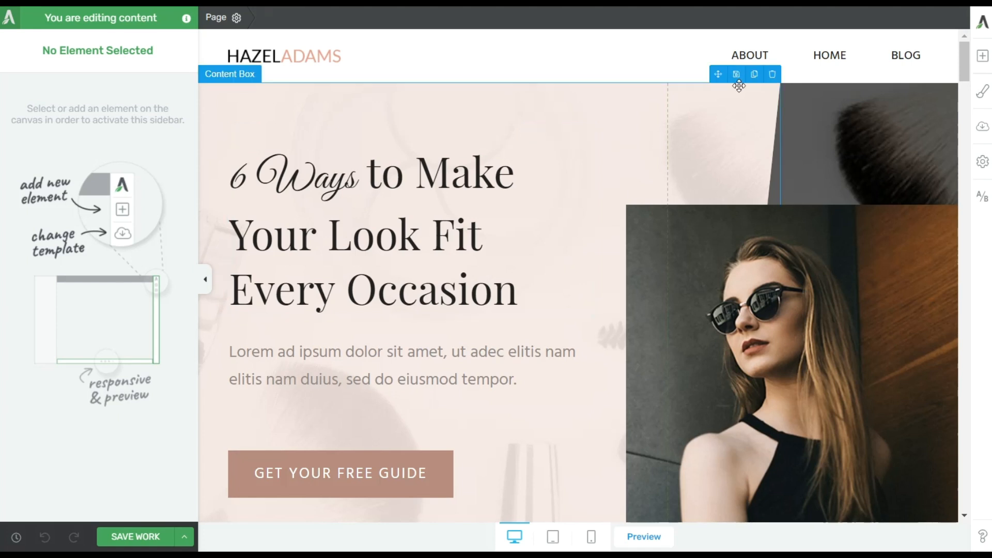
- Delete the header background section containing the logo and the navigation menu
click(635, 76)
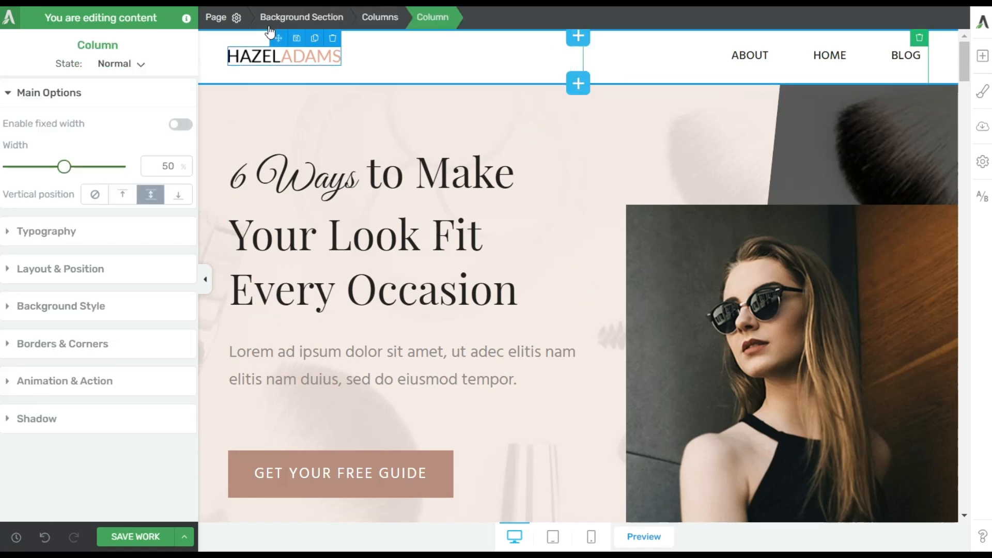
click(292, 19)
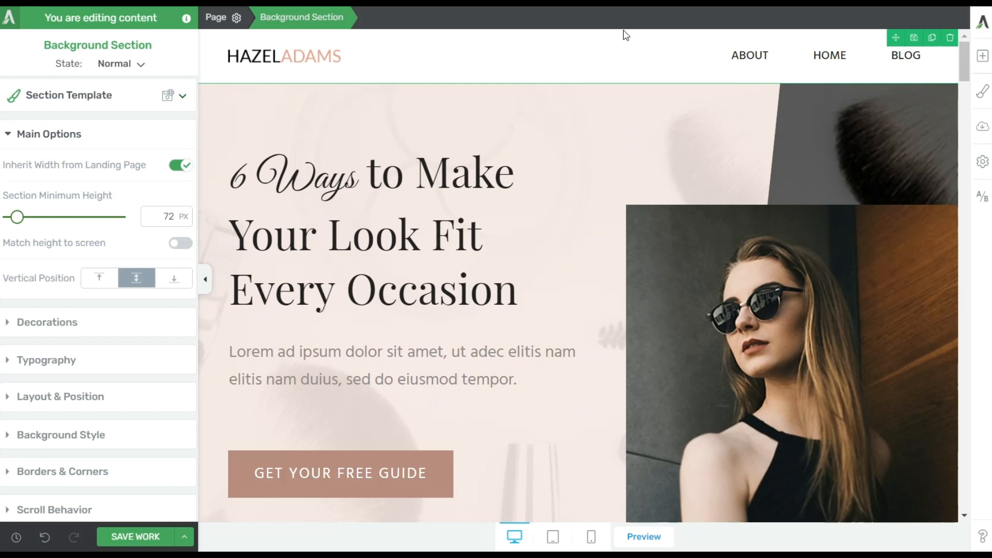
click(951, 38)
- Look through the homepage template's sections from the hero area down to the closing sign-up section
scroll(545, 304, down, 7)
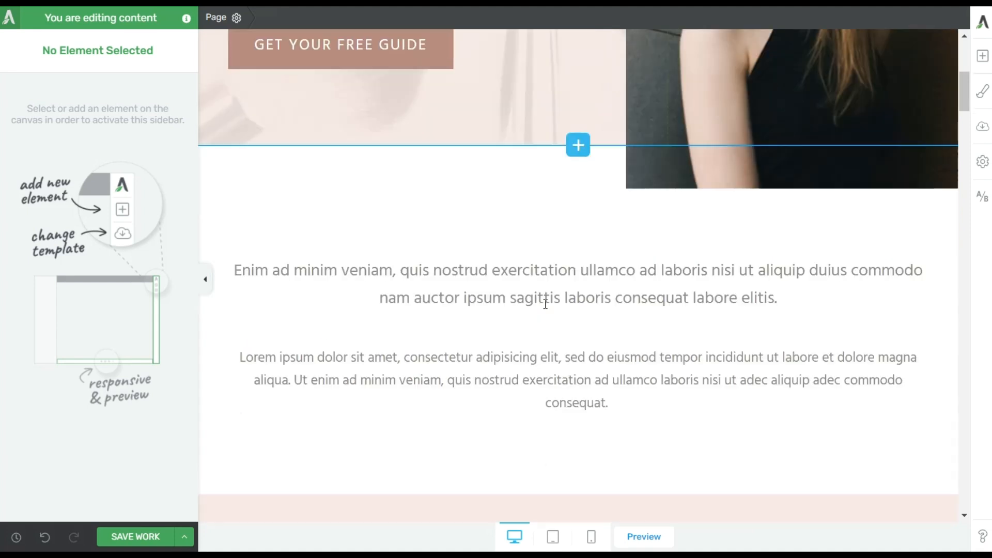
scroll(545, 303, down, 20)
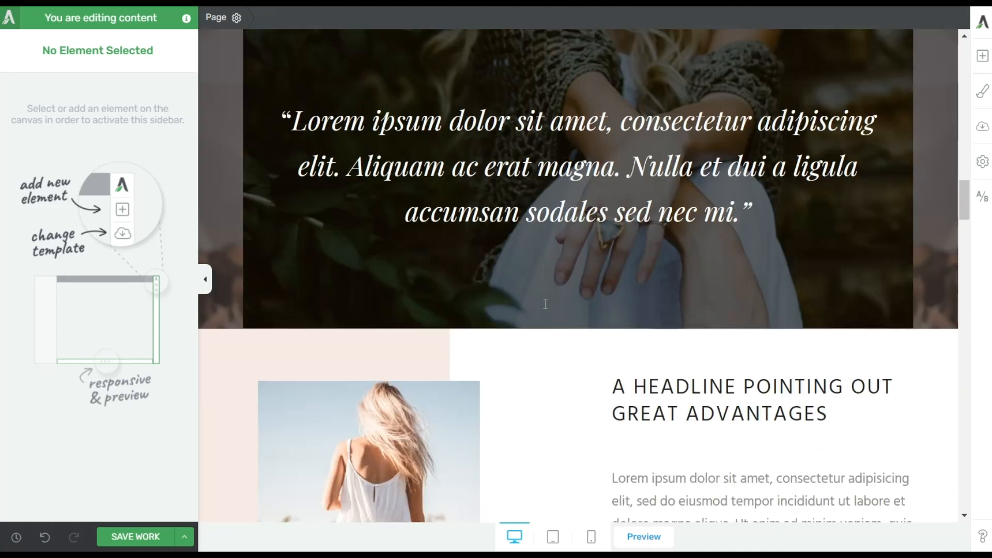
scroll(545, 304, down, 18)
scroll(545, 304, down, 8)
scroll(545, 305, up, 8)
scroll(545, 304, down, 16)
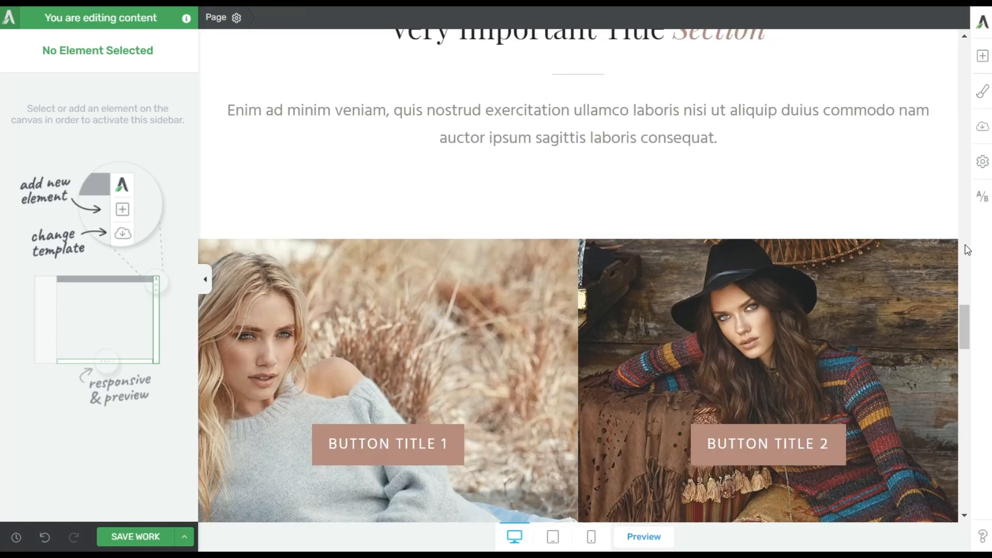
scroll(688, 320, down, 20)
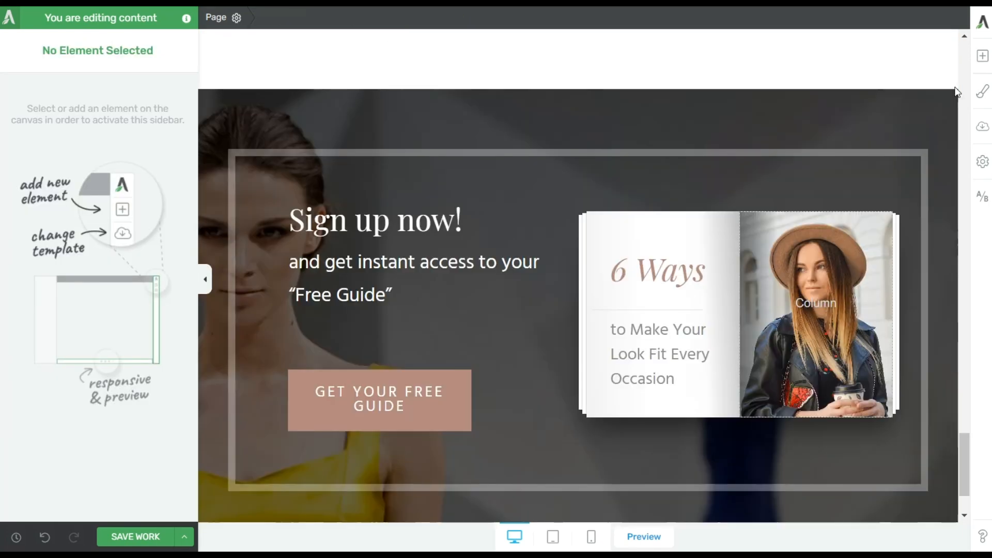
scroll(939, 226, up, 20)
- Replace the hero section with the dark, centred Chic Smart hero block and set its background image to pexels-fauxels-3184285.jpg
click(810, 88)
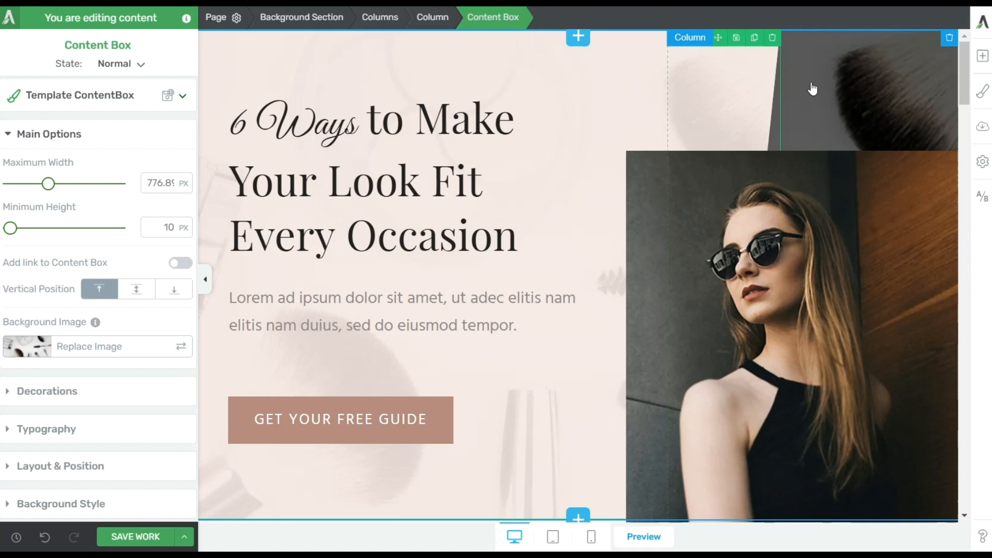
click(983, 58)
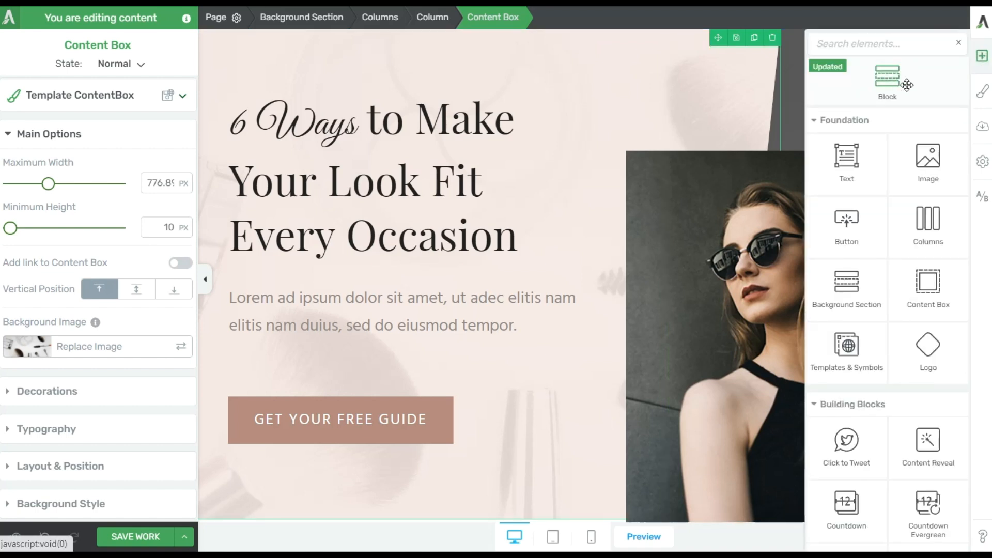
drag(897, 89, 572, 53)
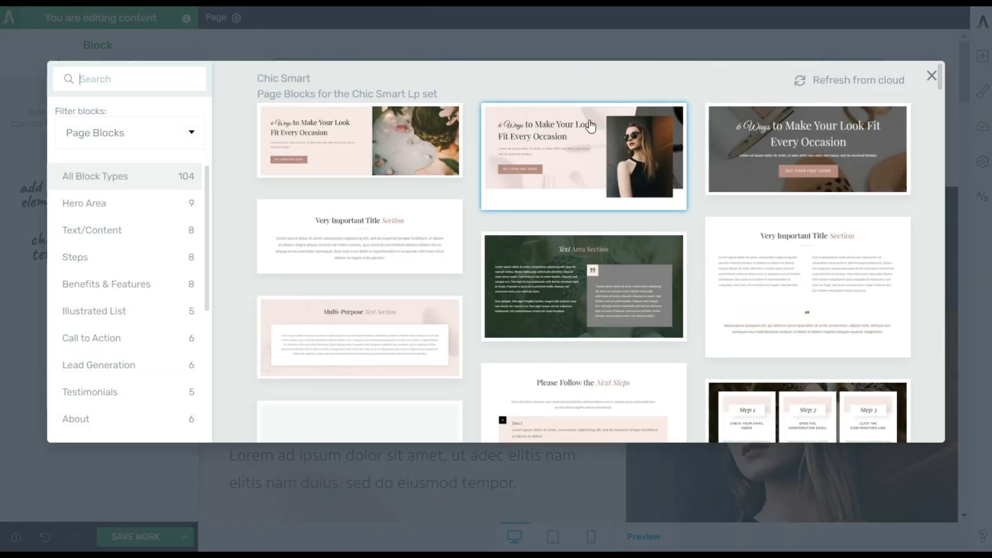
click(751, 171)
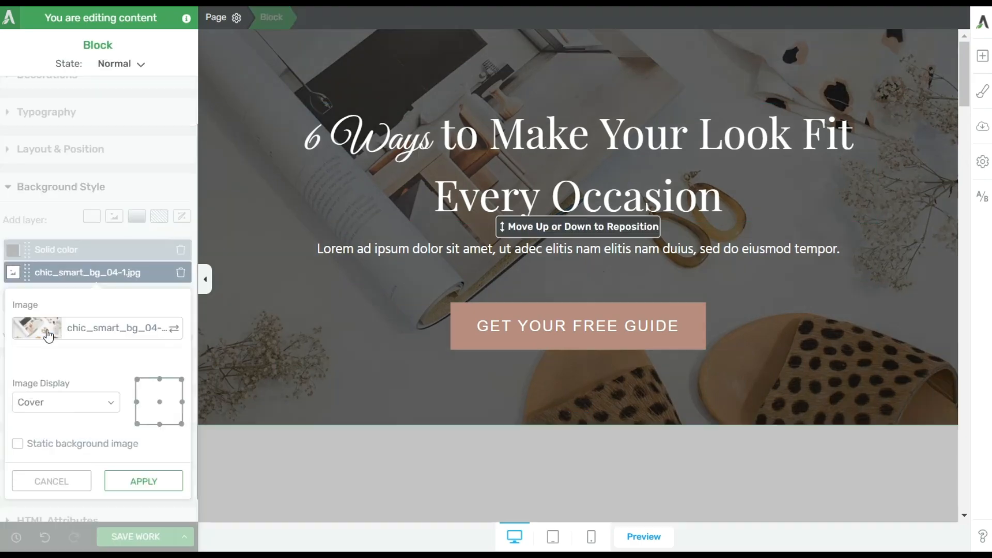
click(37, 325)
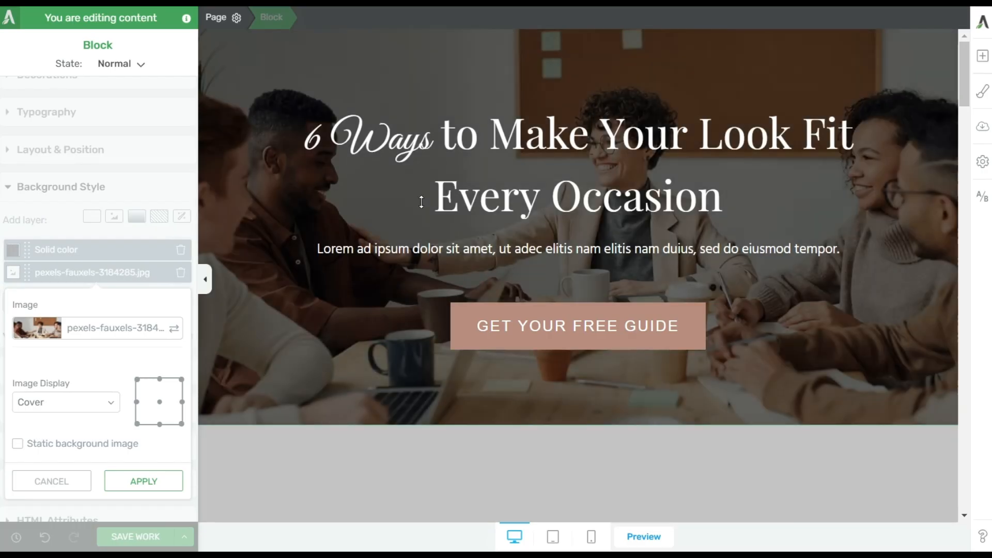
click(144, 481)
- Change the hero headline to "5 Steps to Skyrocketing Your Email List Growth"
click(495, 135)
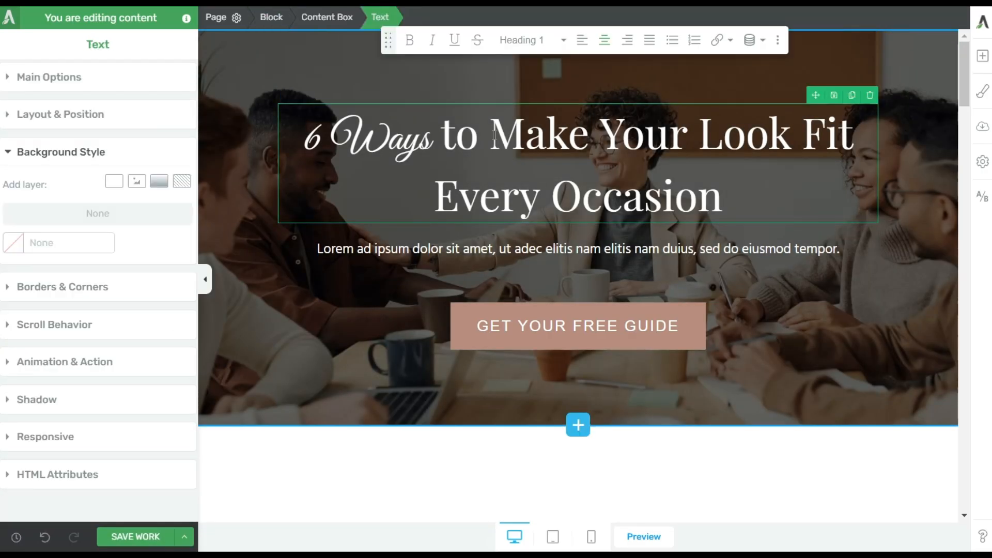
click(430, 139)
drag(303, 138, 332, 138)
text(5)
drag(486, 136, 725, 199)
key(BackSpace)
drag(606, 137, 511, 138)
text(Steps to)
click(518, 138)
click(673, 133)
text(Sk)
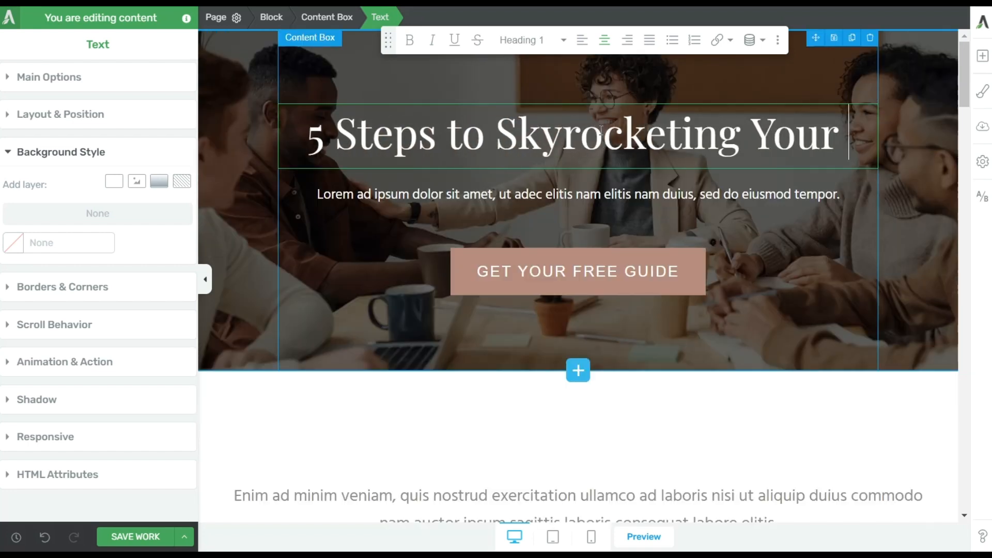
text(Email List Growth)
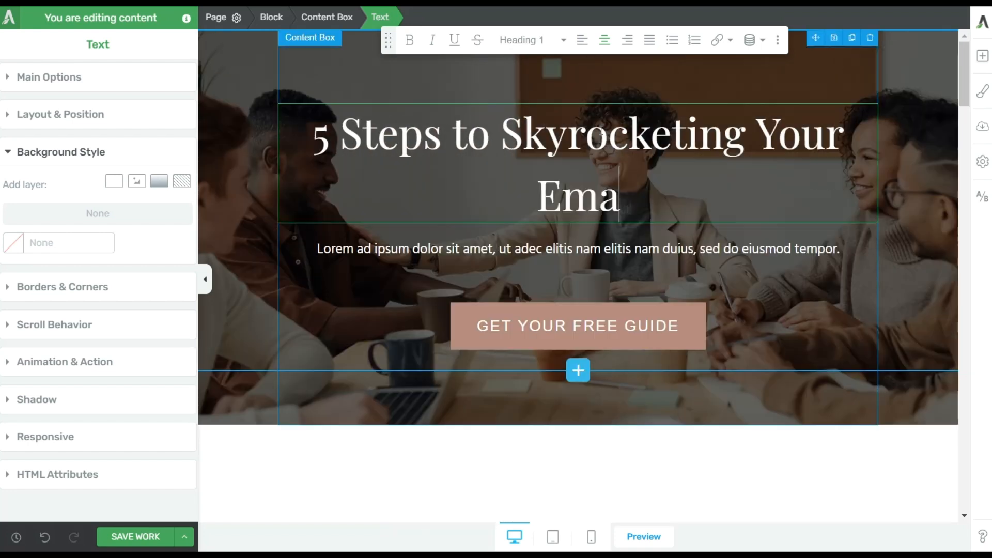
- Change the hero subtext to "Sign up now to access your free training" and the button label to "SIGN UP NOW"
drag(318, 248, 840, 249)
text(Sign up now to access the)
key(BackSpace)
key(BackSpace)
key(BackSpace)
text(your free training)
drag(680, 325, 454, 315)
text(SIGN UP NOW)
- In the closing sign-up section, change the subtext to "and get instant access to your free training"
scroll(751, 312, down, 20)
click(418, 188)
drag(408, 189, 281, 195)
text(free tr)
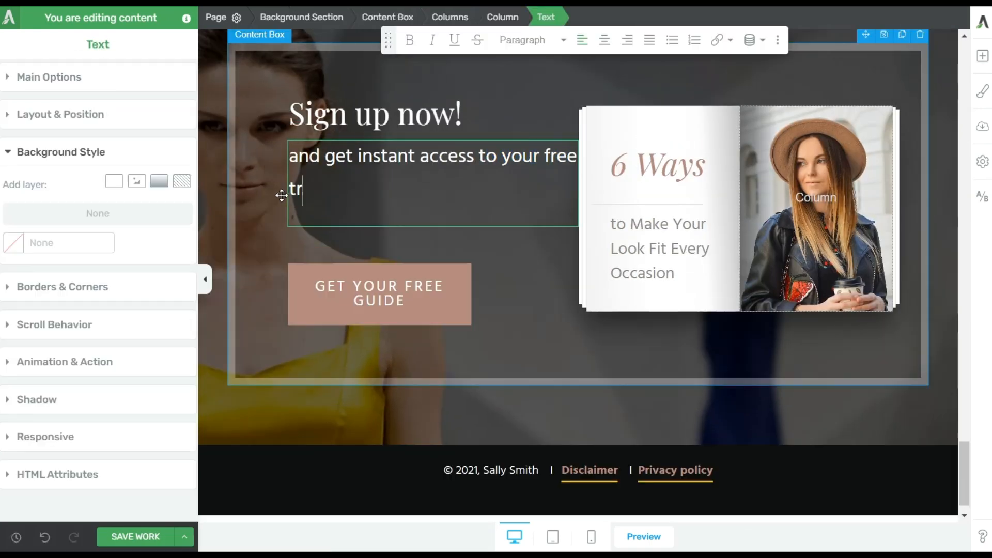
text(aining)
- Delete the book mockup content from the column beside the closing sign-up text
click(377, 18)
click(723, 121)
click(893, 100)
- Change the closing section's button label to "I'M IN!"
click(408, 300)
drag(408, 301, 208, 247)
text(I'M IN)
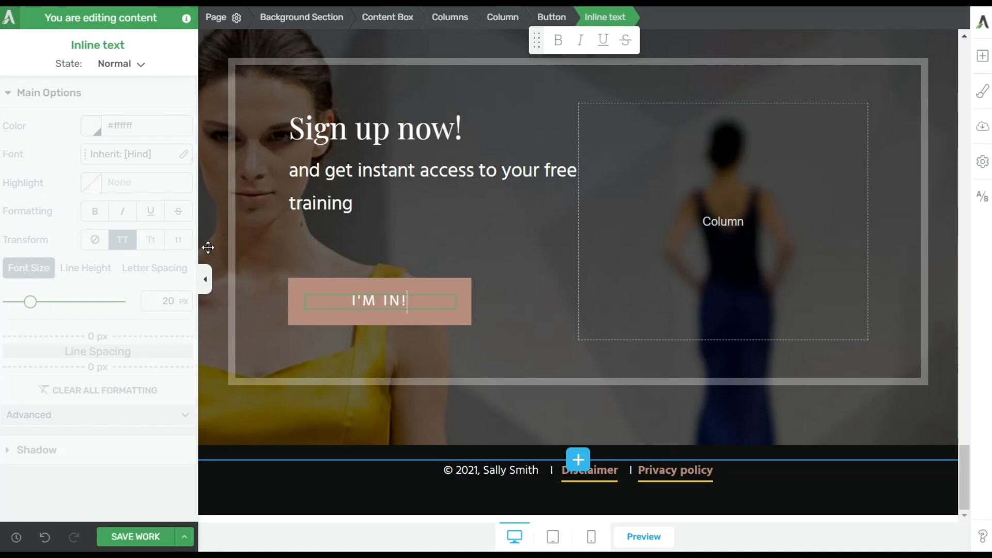
text(!)
- Set the closing section's background image to desk-shot-1920.jpg and adjust the solid color overlay to a dark tone
click(208, 247)
click(42, 332)
click(930, 510)
click(143, 481)
click(57, 249)
click(134, 171)
drag(126, 293, 155, 296)
click(144, 503)
scroll(676, 154, up, 3)
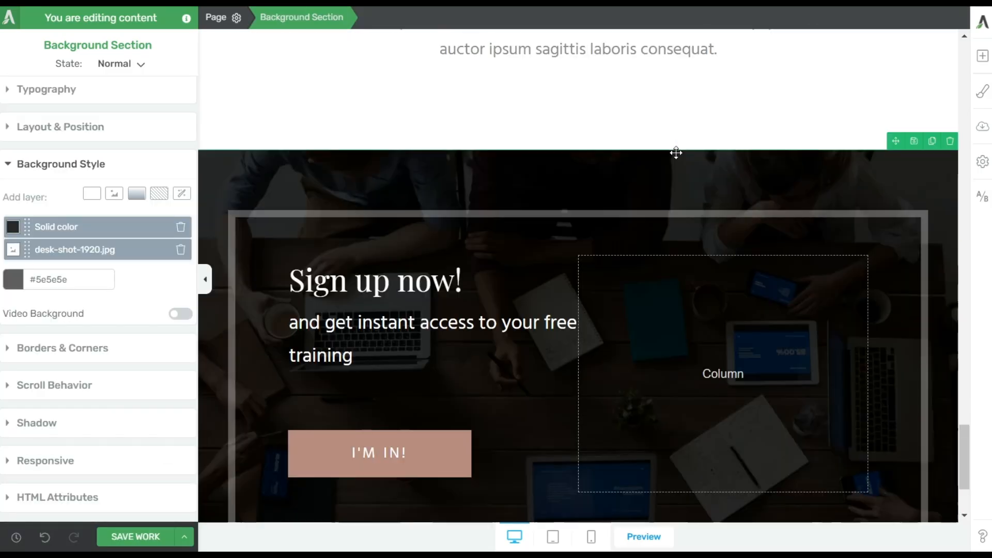
- Remove the existing link action from the hero section's "SIGN ME UP!" button
scroll(676, 153, up, 10)
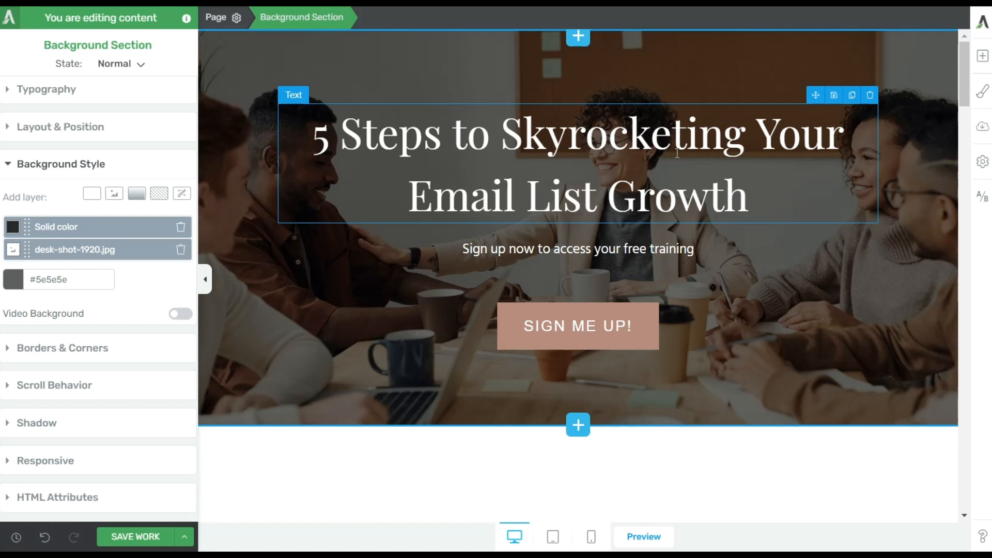
click(646, 325)
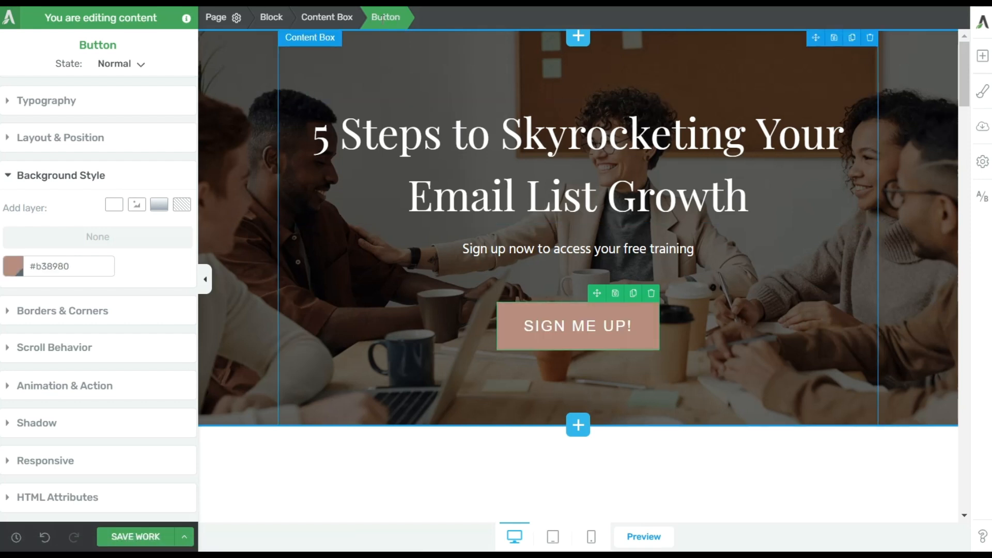
click(86, 390)
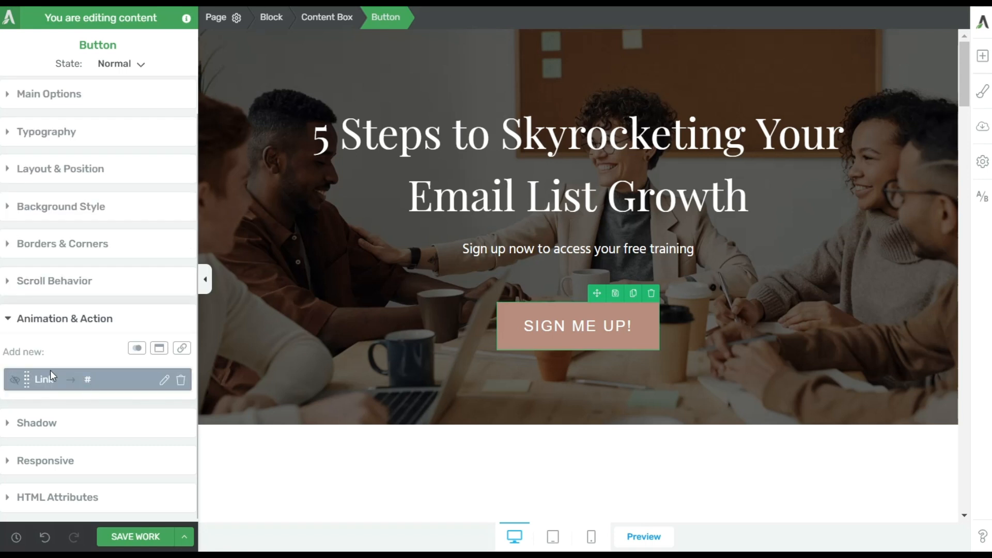
click(181, 380)
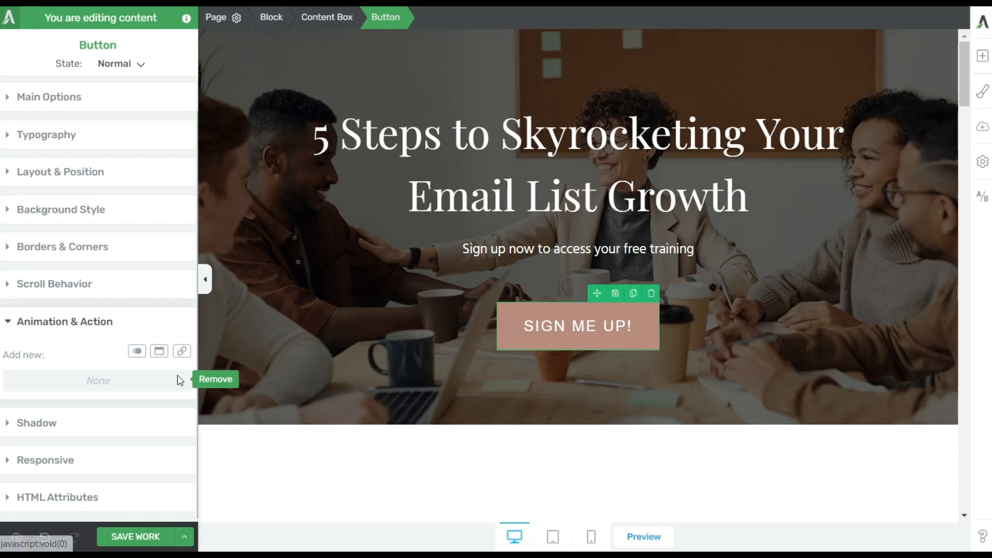
- Add a click-triggered popup action to the hero button that opens the Thrive Leads ThriveBox "Training Video Funnel 2"
click(160, 353)
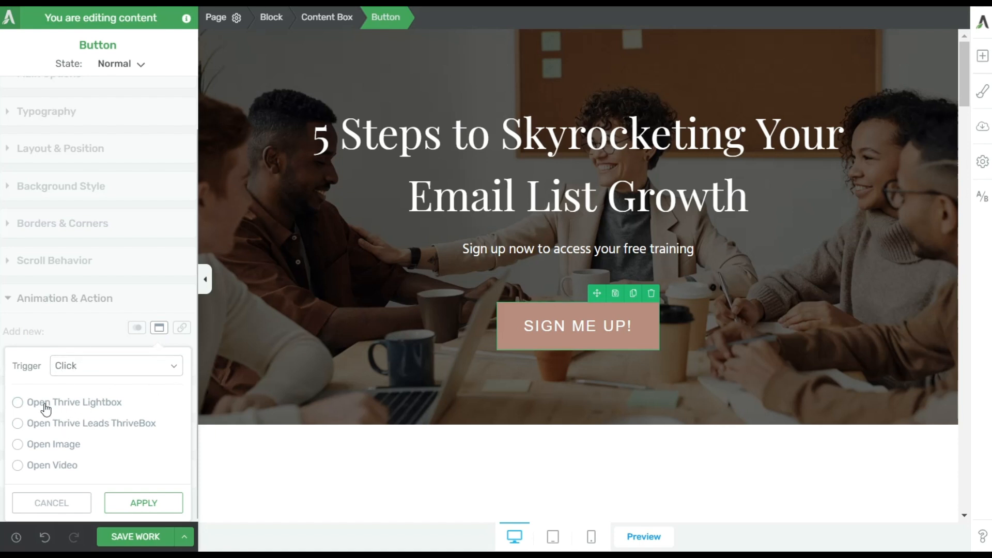
click(70, 423)
scroll(96, 416, down, 1)
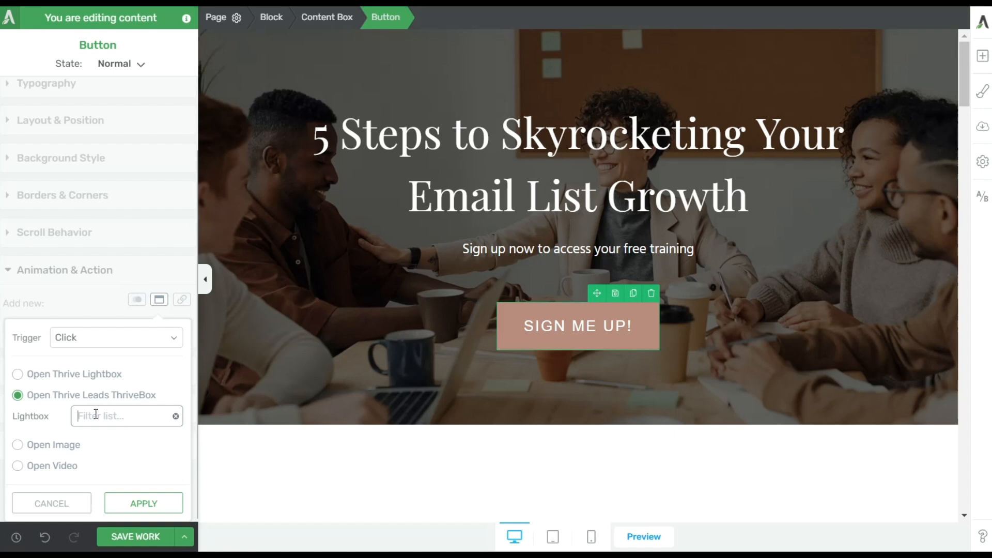
text(tra)
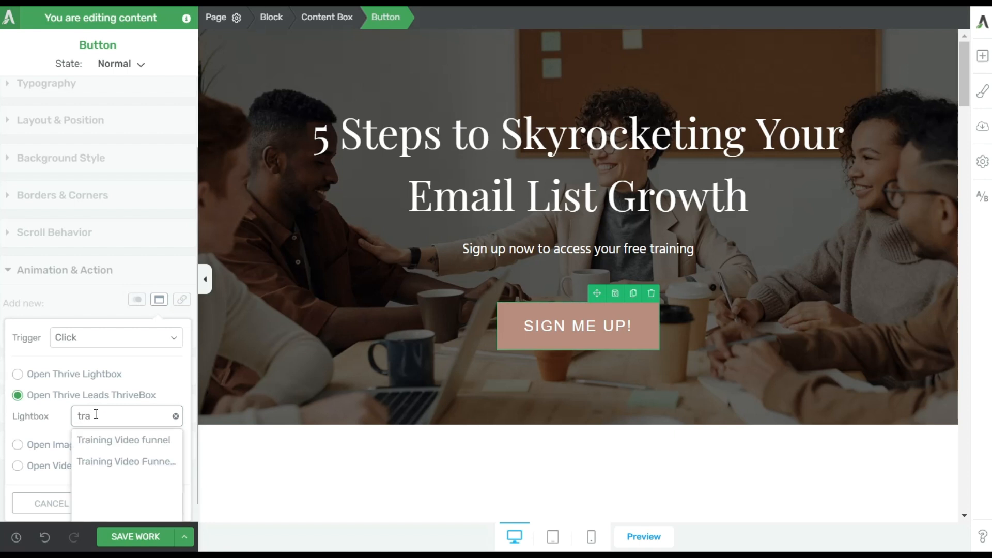
click(98, 465)
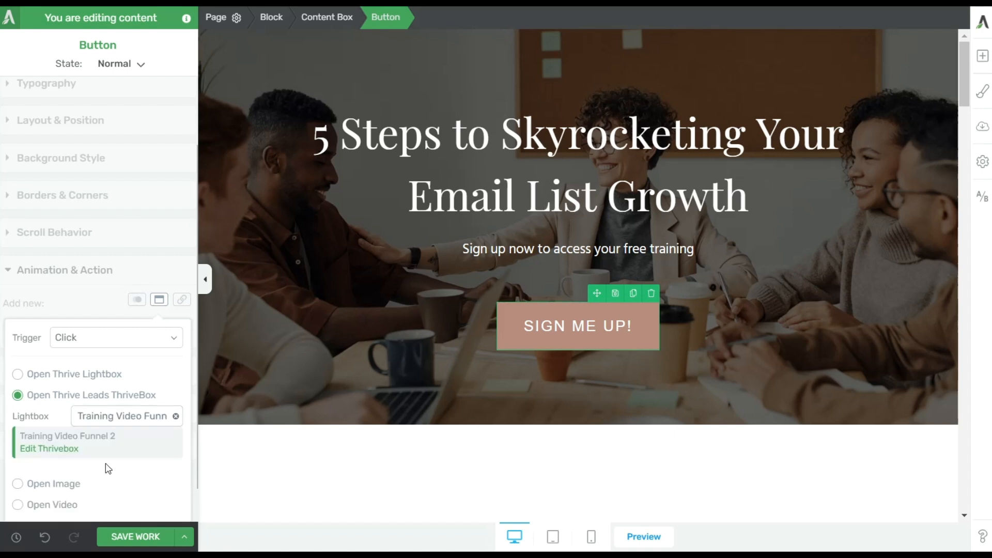
click(128, 502)
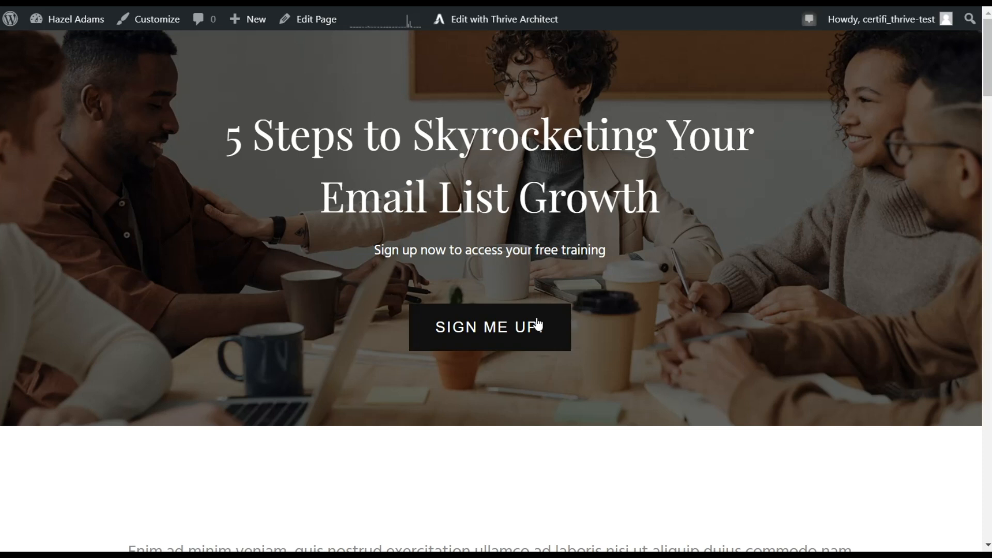
- On the live landing page, open the free training sign-up popup and submit it with a test first name and email address
click(518, 335)
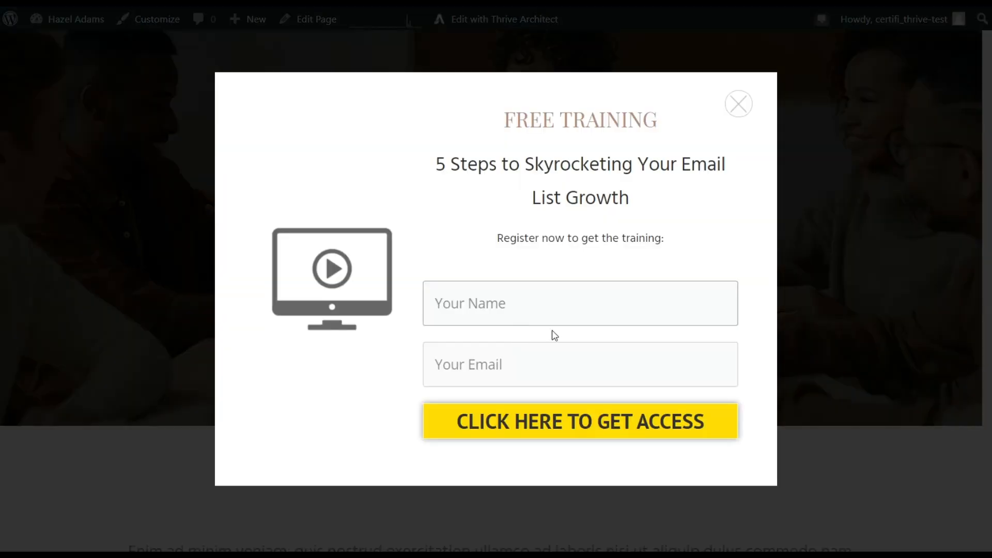
text(Jessica)
key(Tab)
text([blurred email address])
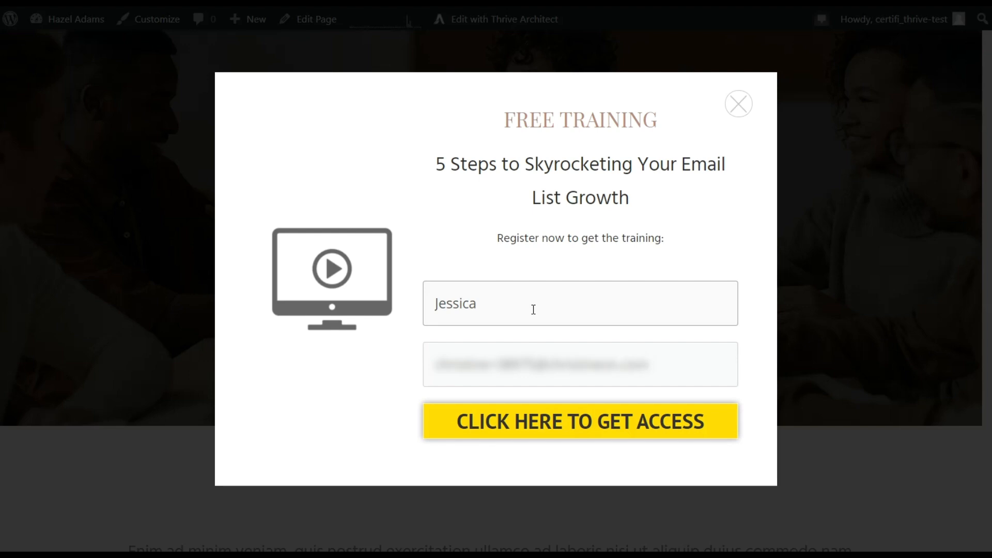
click(586, 434)
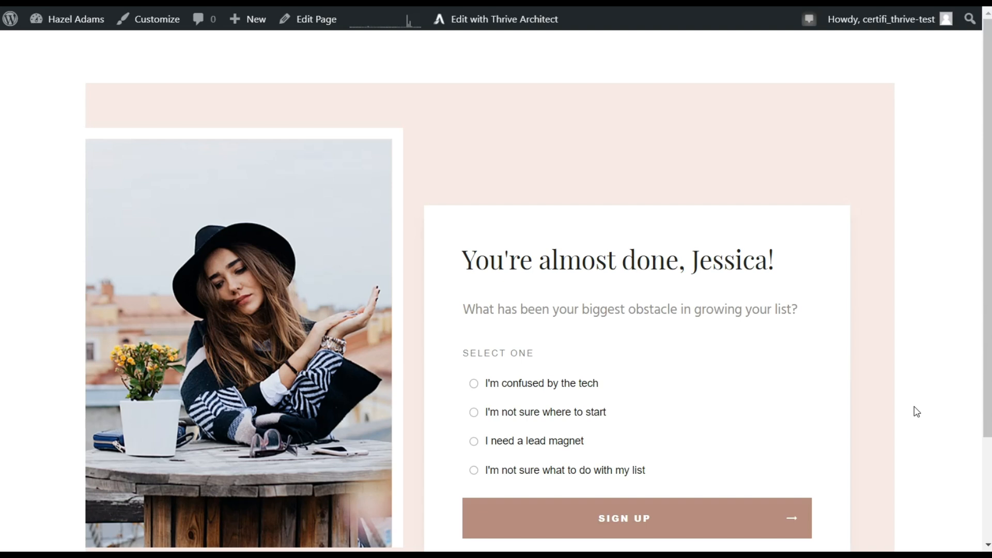
- Answer the list-growth obstacle question with "I'm not sure where to start" and submit the survey
scroll(926, 401, down, 2)
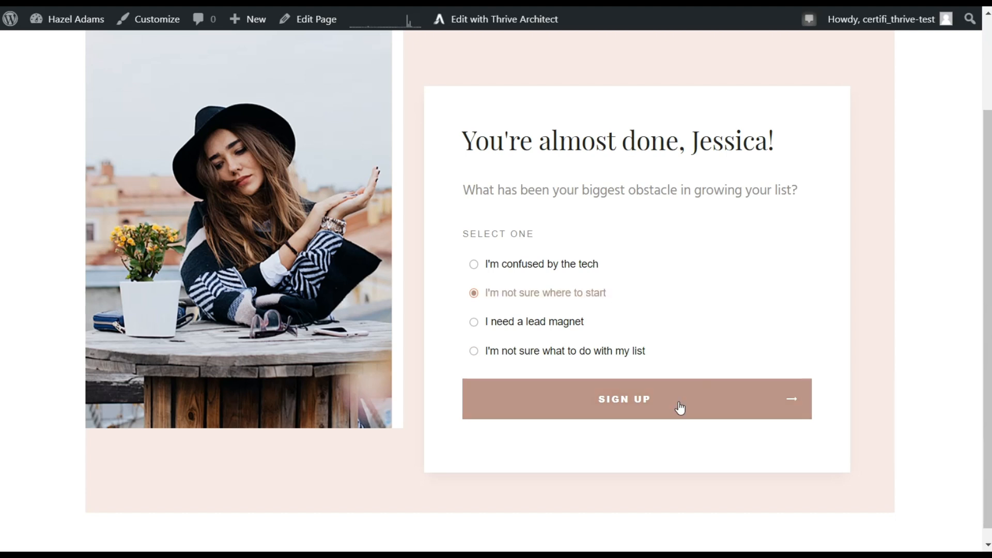
click(653, 406)
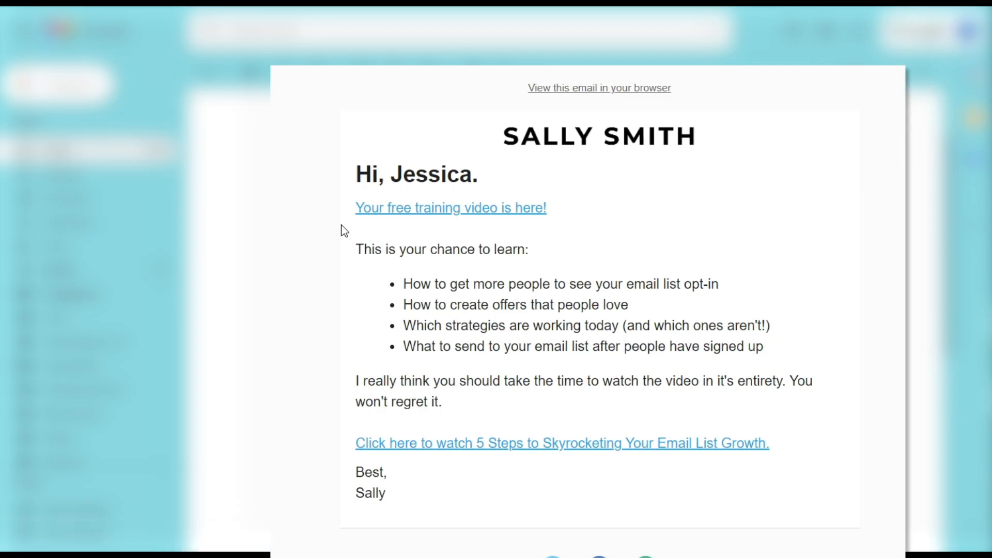
- Open the free training video link in the welcome email and review the video page down to the offer and testimonial
click(407, 211)
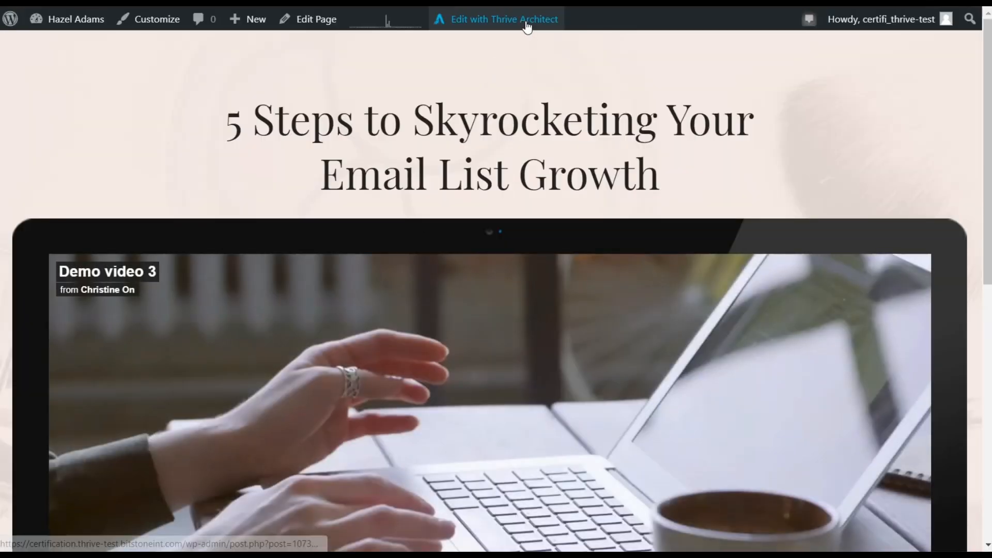
scroll(895, 91, down, 7)
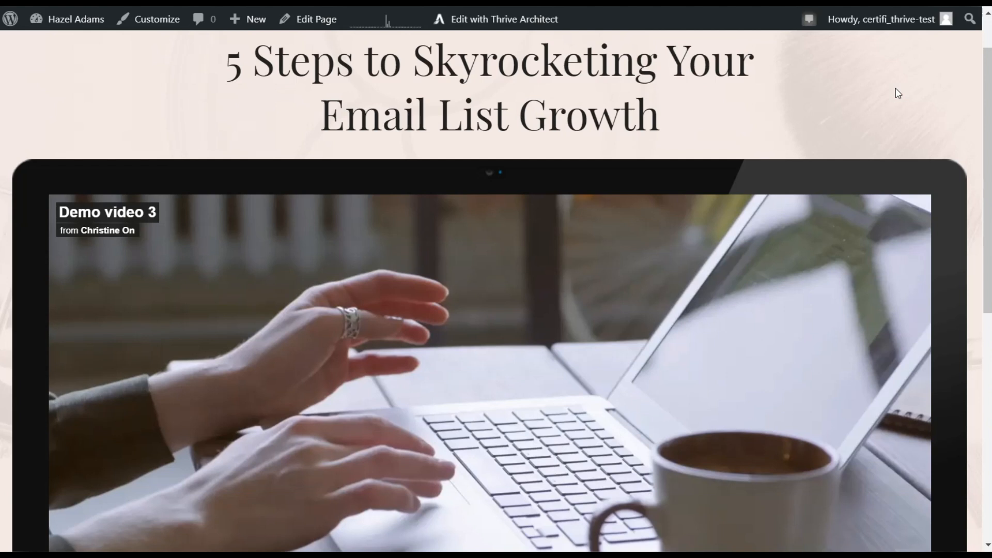
scroll(892, 191, down, 3)
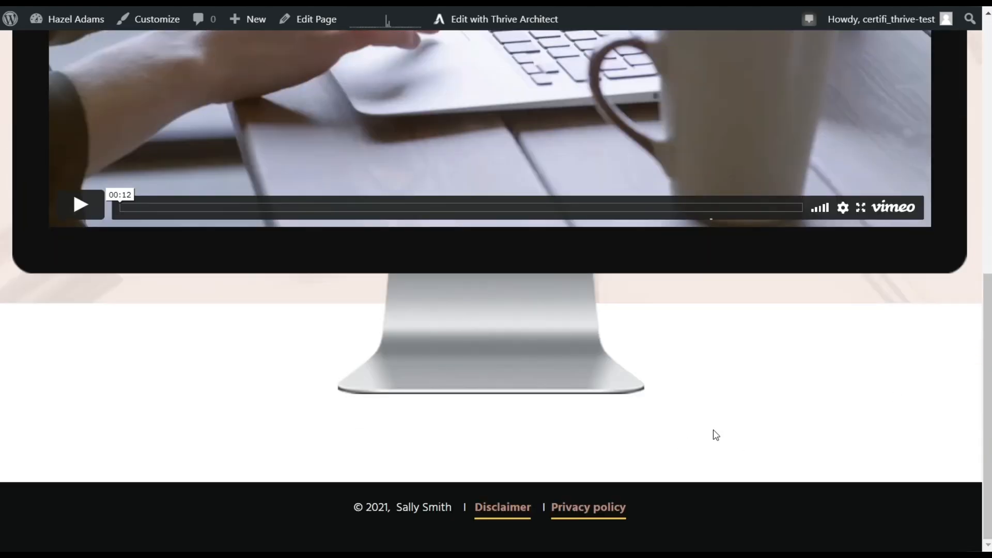
scroll(925, 414, down, 4)
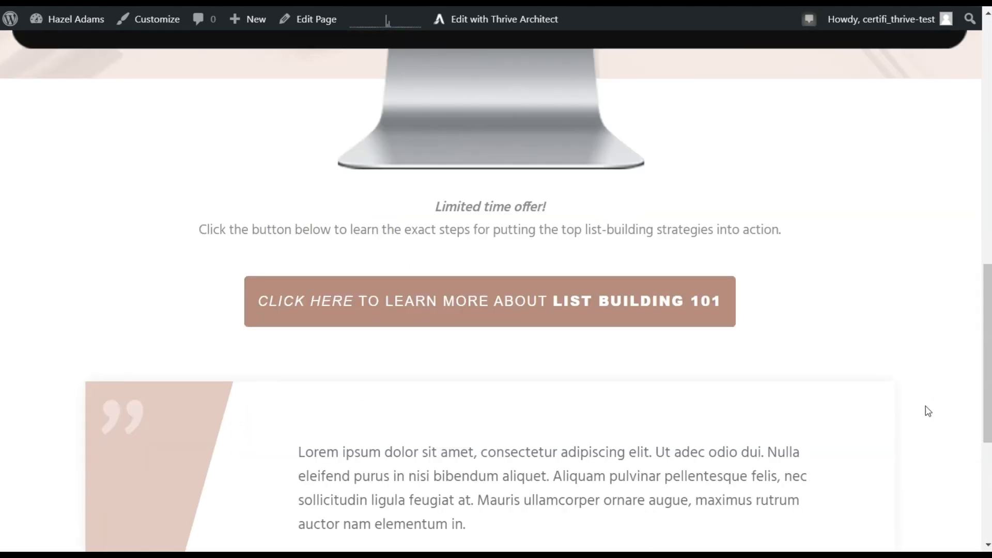
scroll(924, 335, down, 4)
scroll(924, 334, up, 2)
scroll(775, 279, down, 1)
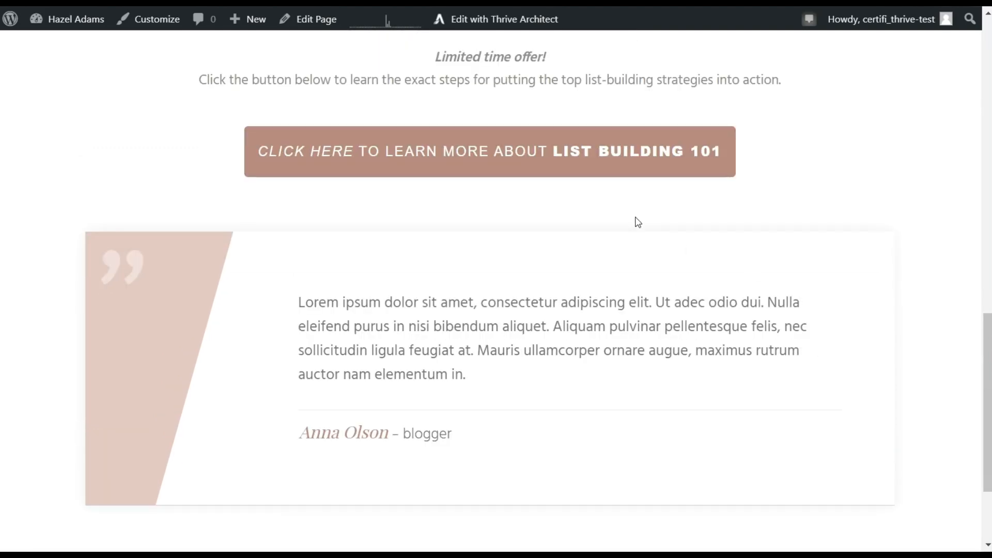
- Follow the "List Building 101" offer button on the video page and look over the page it leads to
click(573, 171)
scroll(515, 192, down, 4)
scroll(511, 191, up, 4)
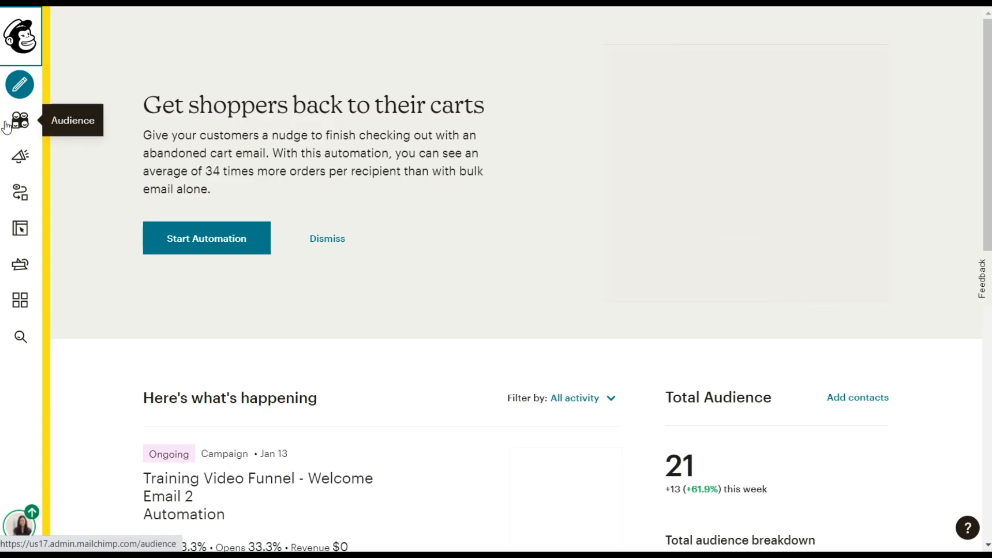
- In Mailchimp, open the full contact list of the audience and check the newest subscriber's Interest value
click(20, 124)
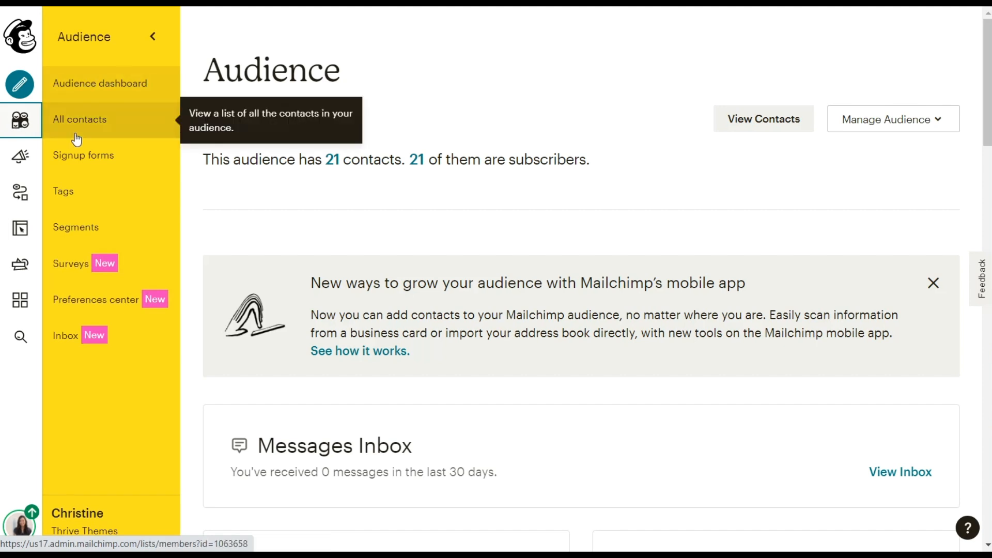
click(76, 132)
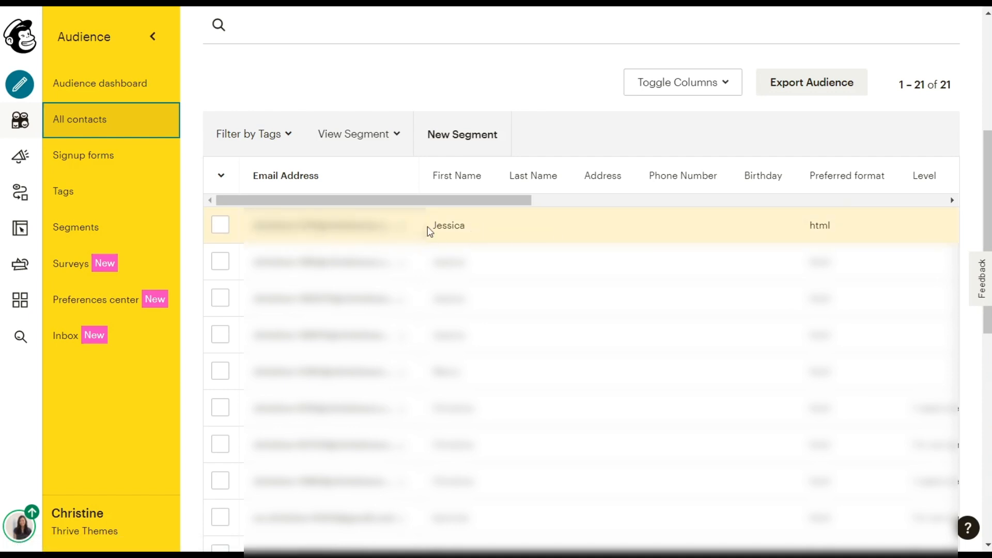
click(952, 200)
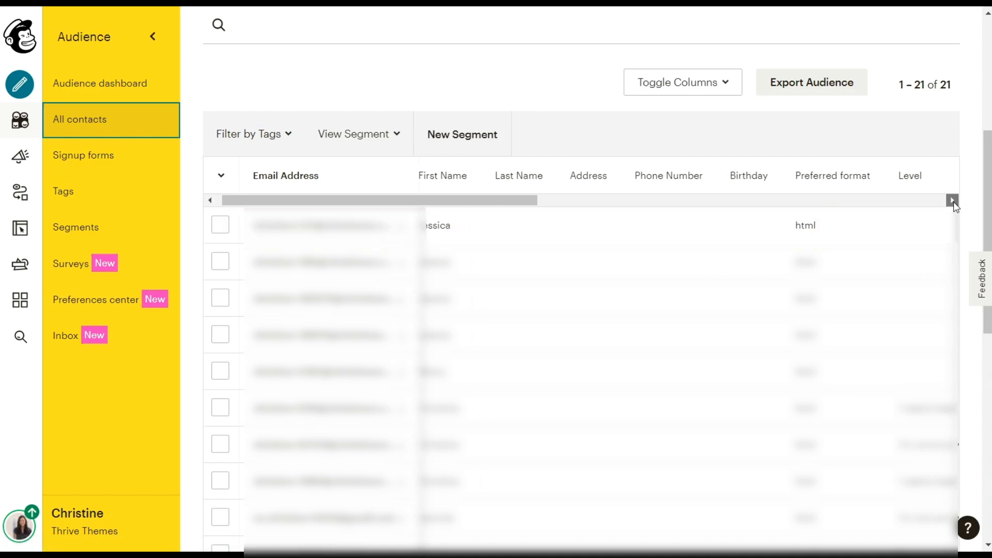
click(952, 200)
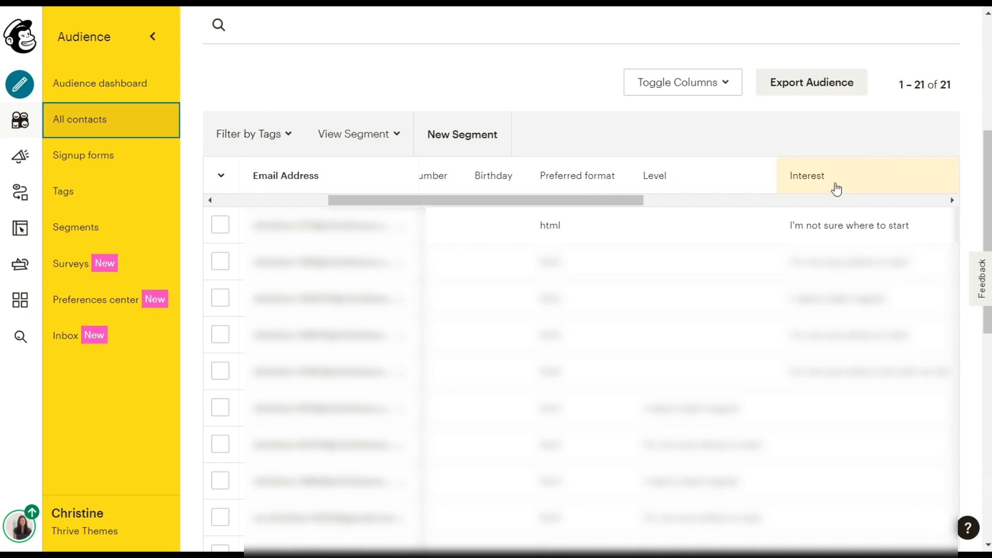